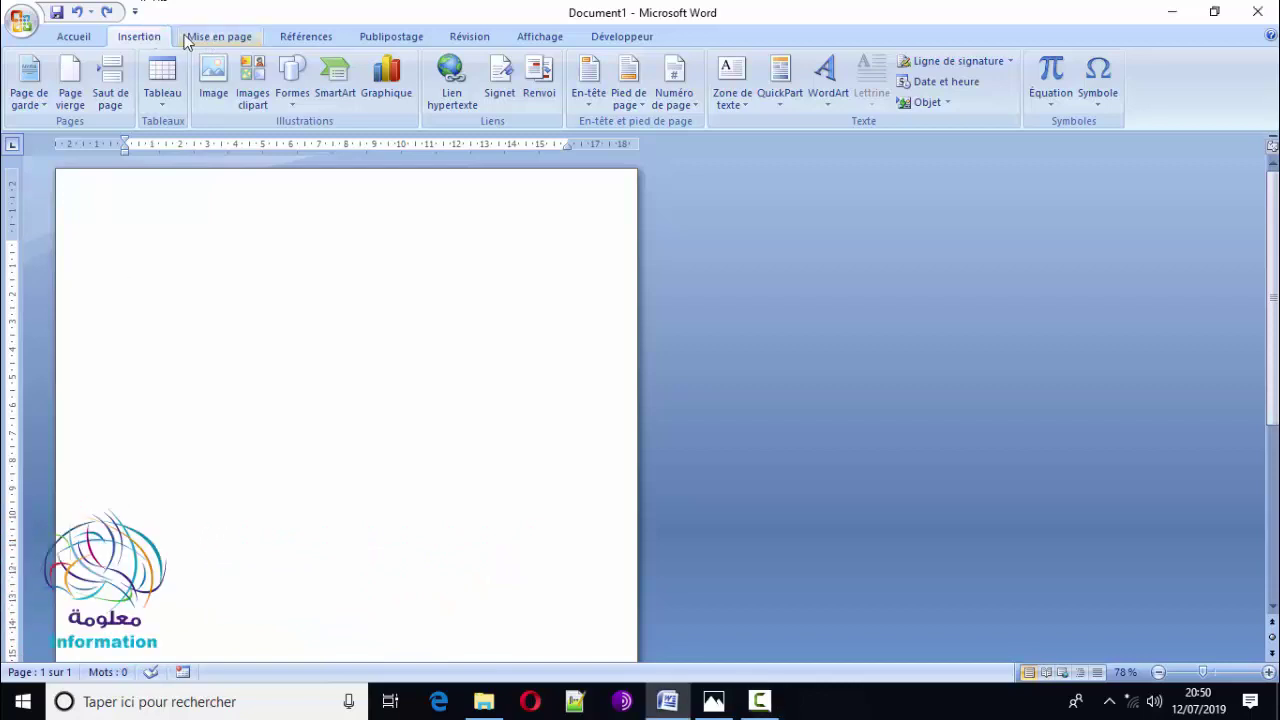
- Switch the page to Paysage (landscape) orientation and zoom out to see the whole page
left_click(205, 38)
left_click(203, 88)
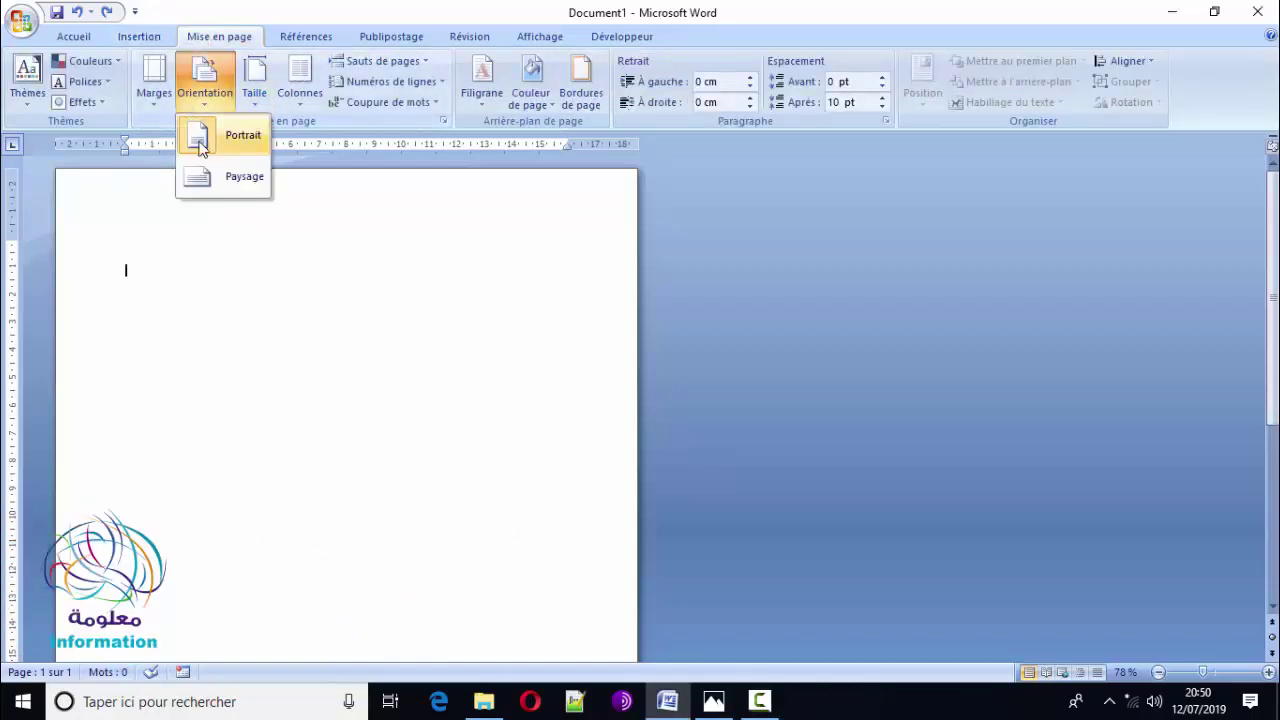
left_click(243, 174)
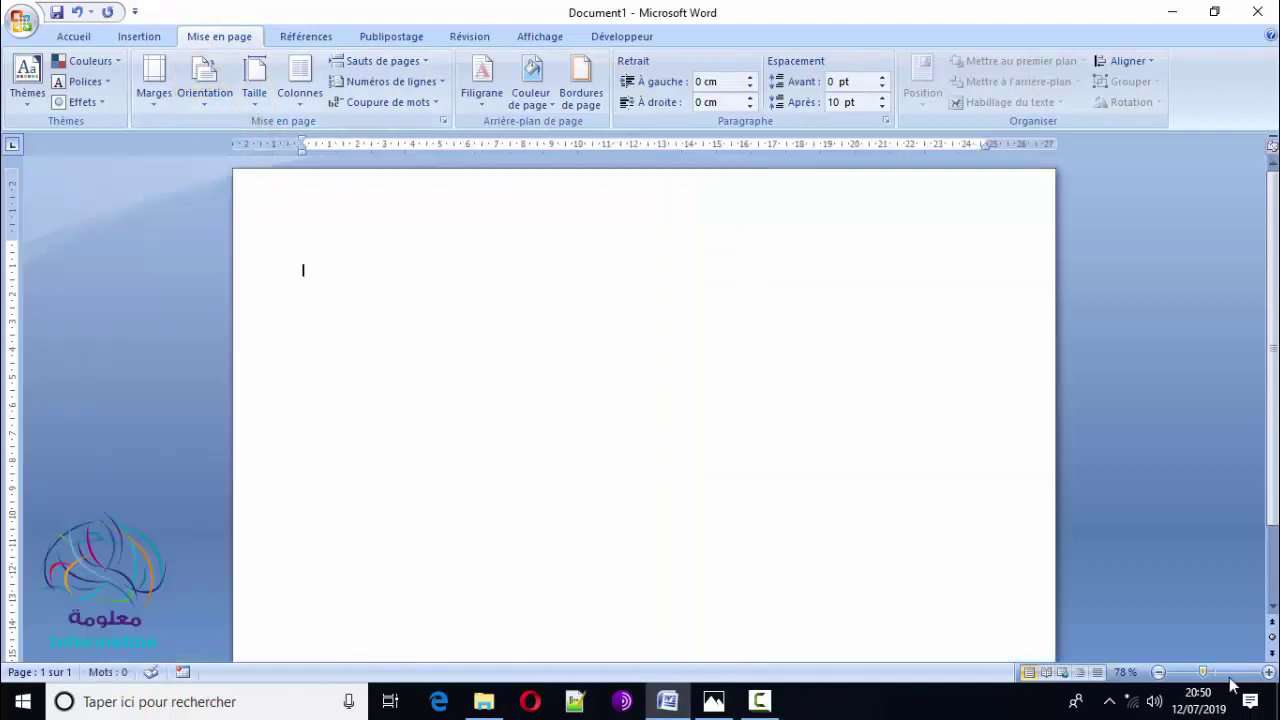
left_click_drag(1202, 672, 1195, 679)
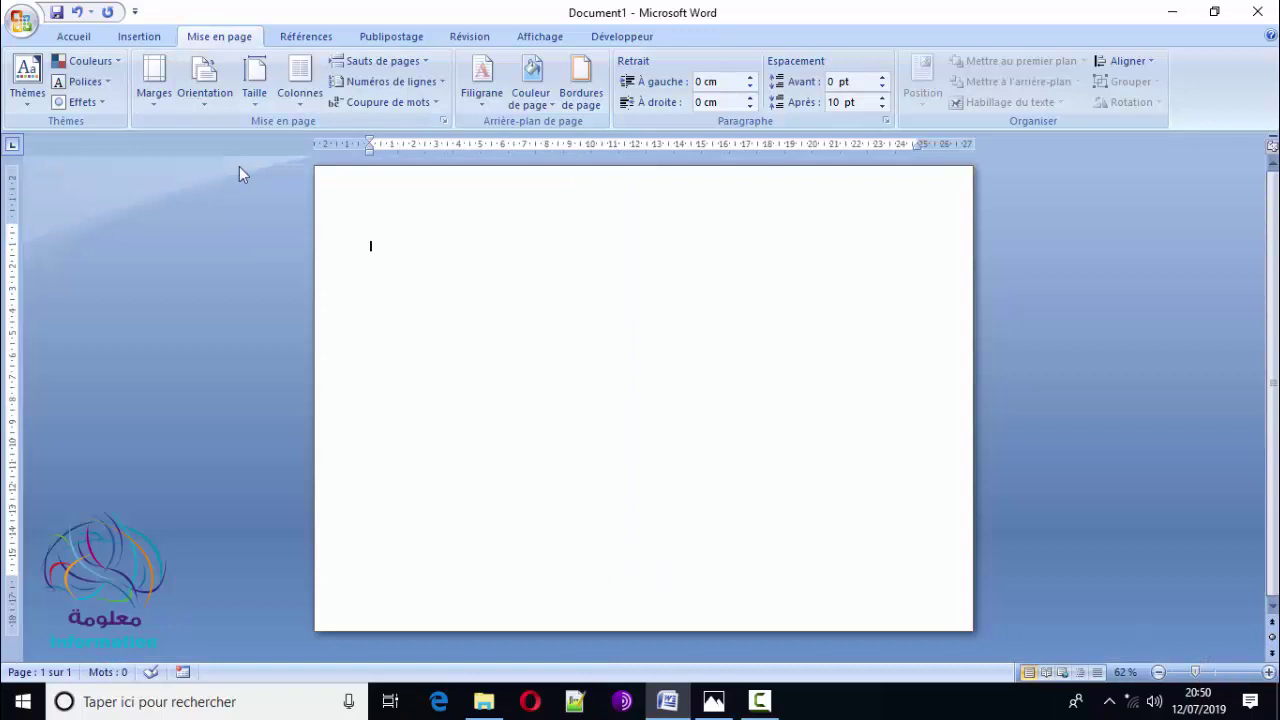
- Apply a star-pattern picture page border with a reduced width
left_click(581, 90)
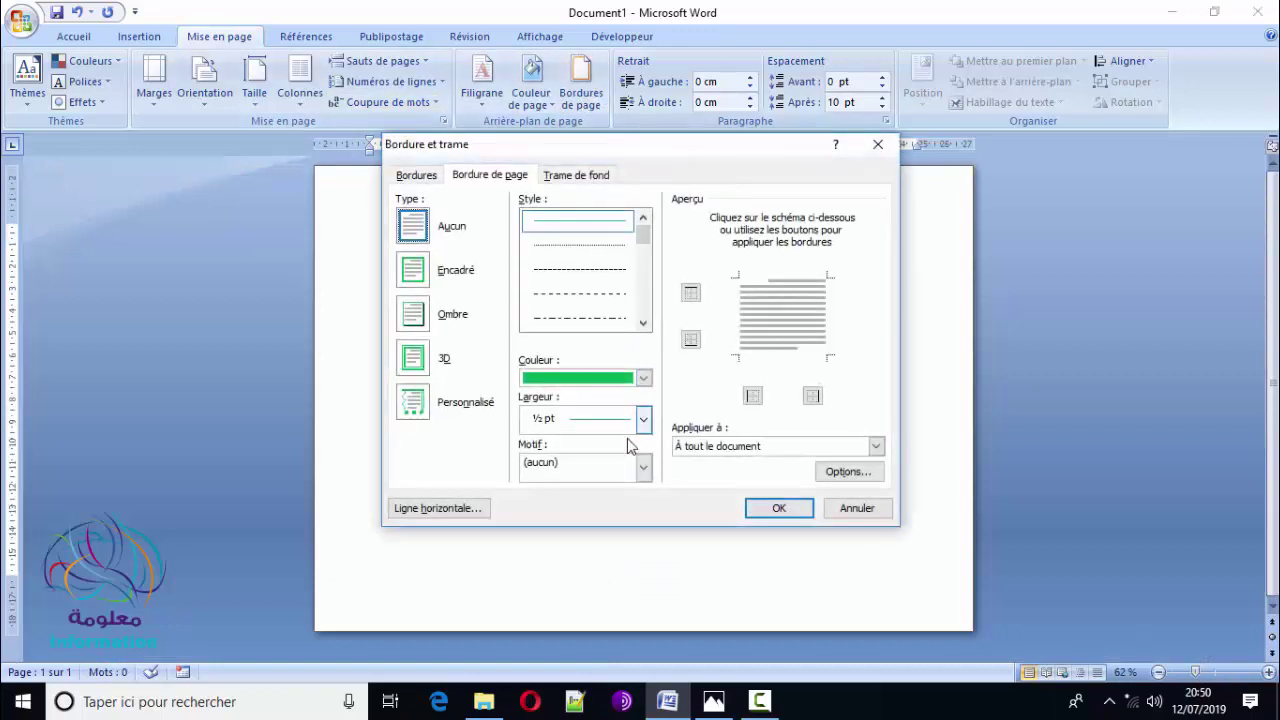
left_click(643, 466)
scroll(625, 518, "down", 2)
scroll(640, 540, "down", 3)
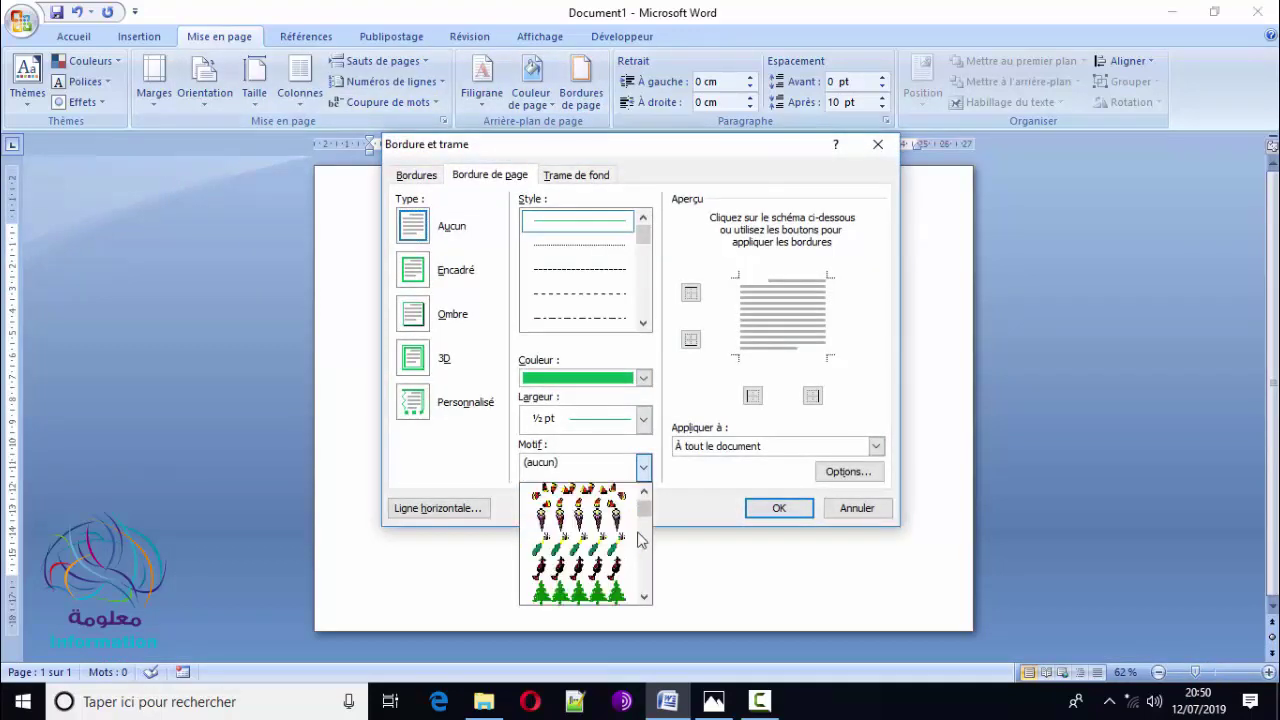
scroll(640, 540, "down", 3)
scroll(640, 540, "down", 3)
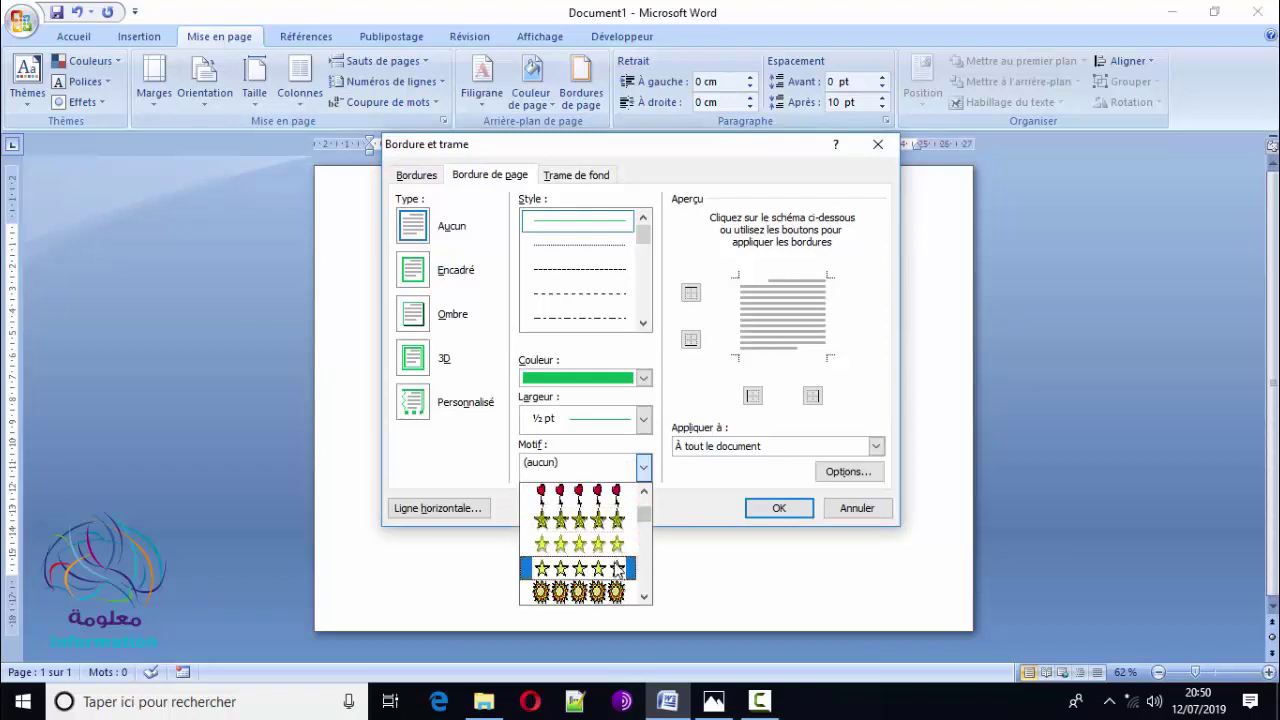
left_click(617, 569)
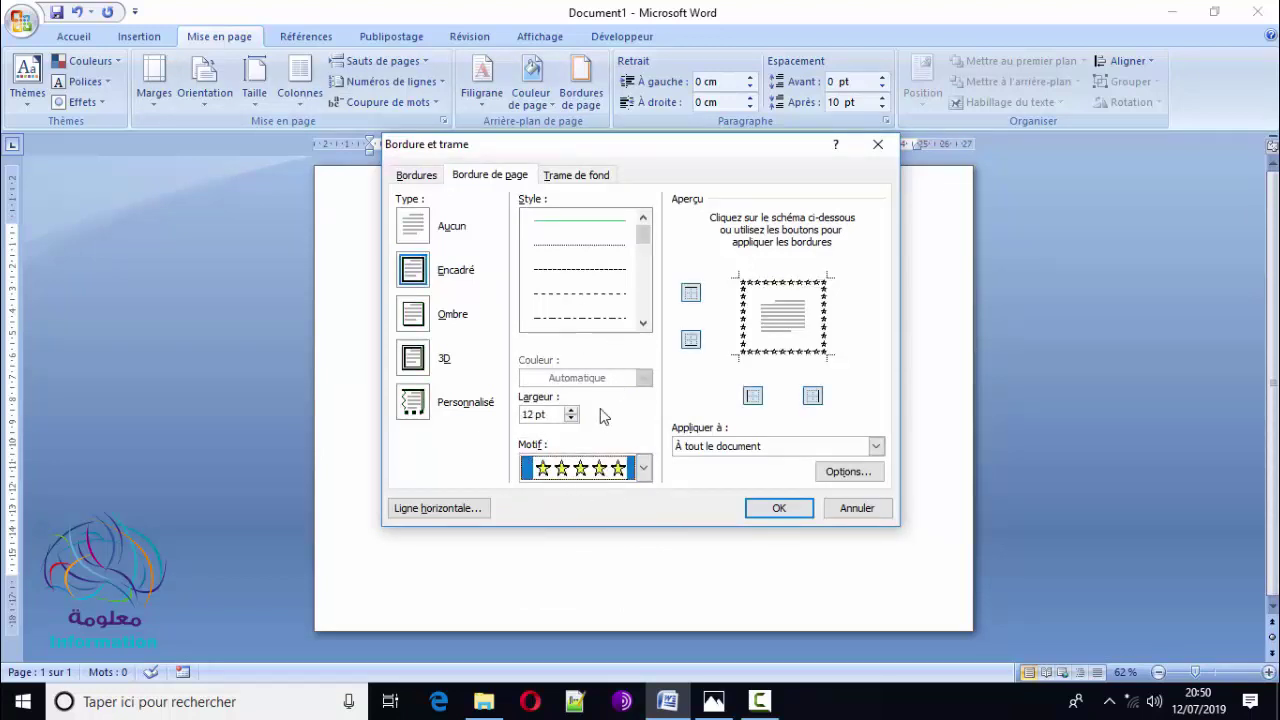
left_click(571, 418)
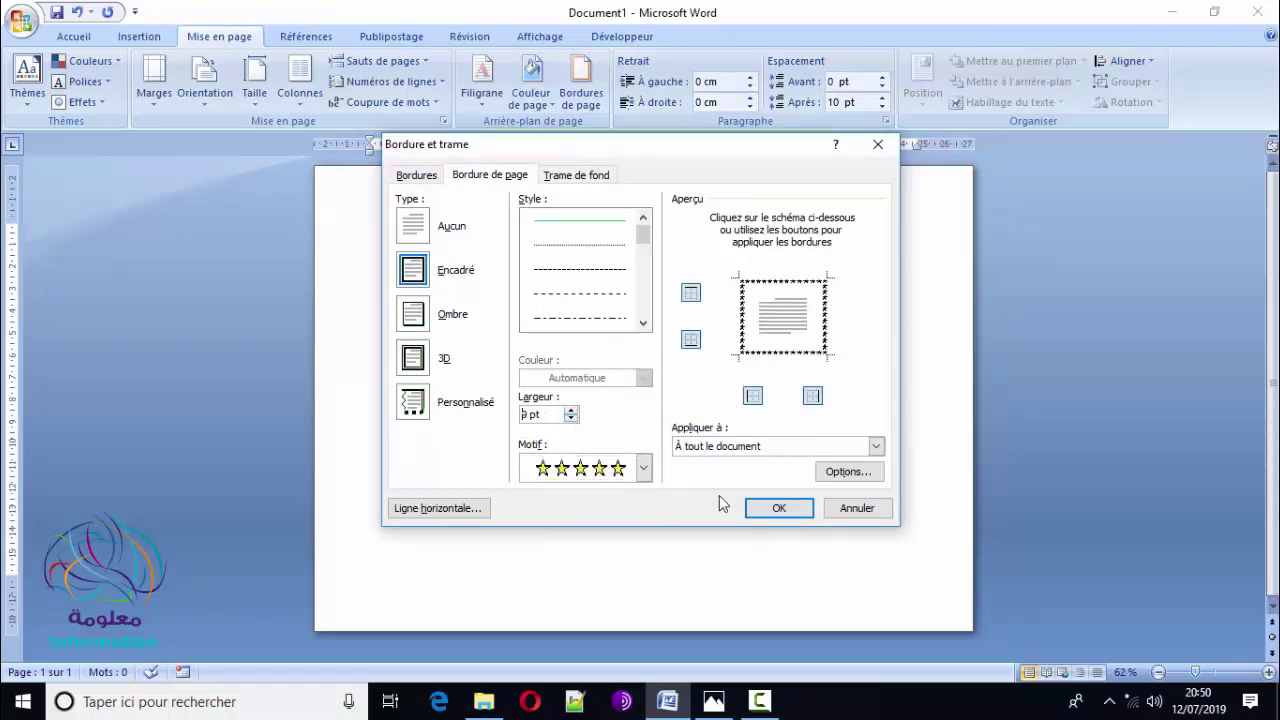
left_click(756, 514)
key("Return")
key("Return")
key("Return")
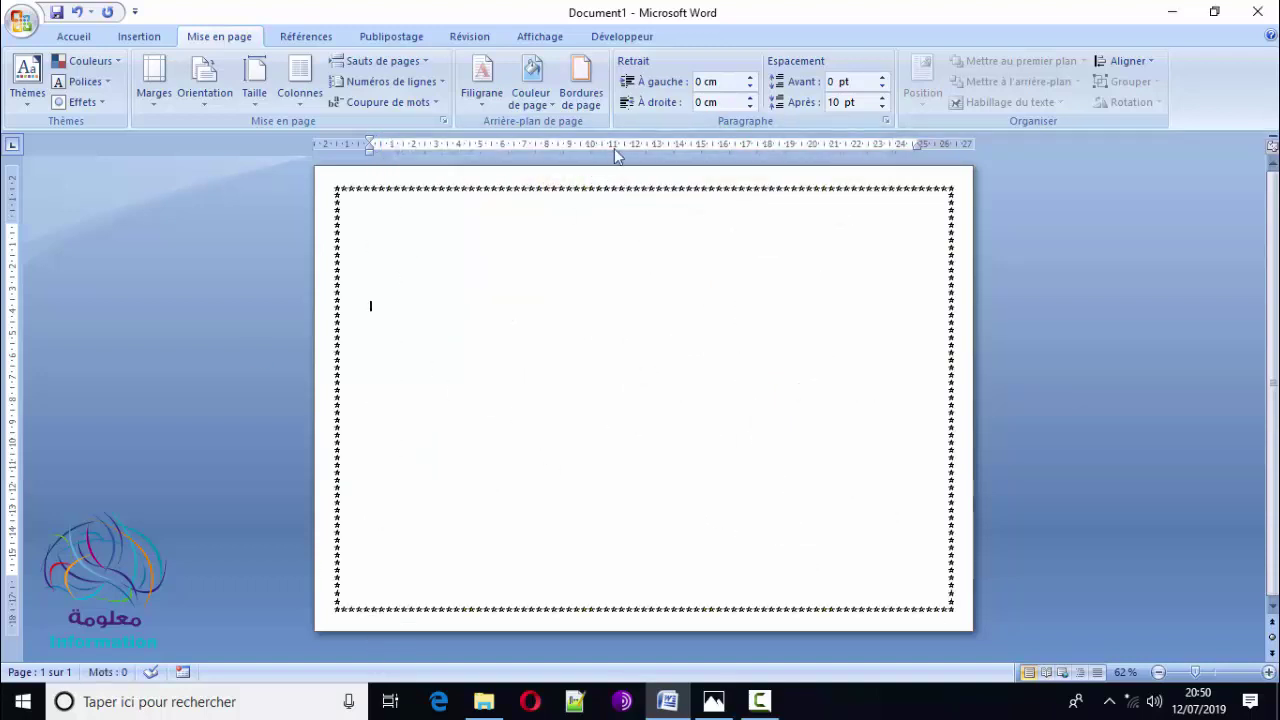
- Reapply the star page border at a thinner width
left_click(581, 92)
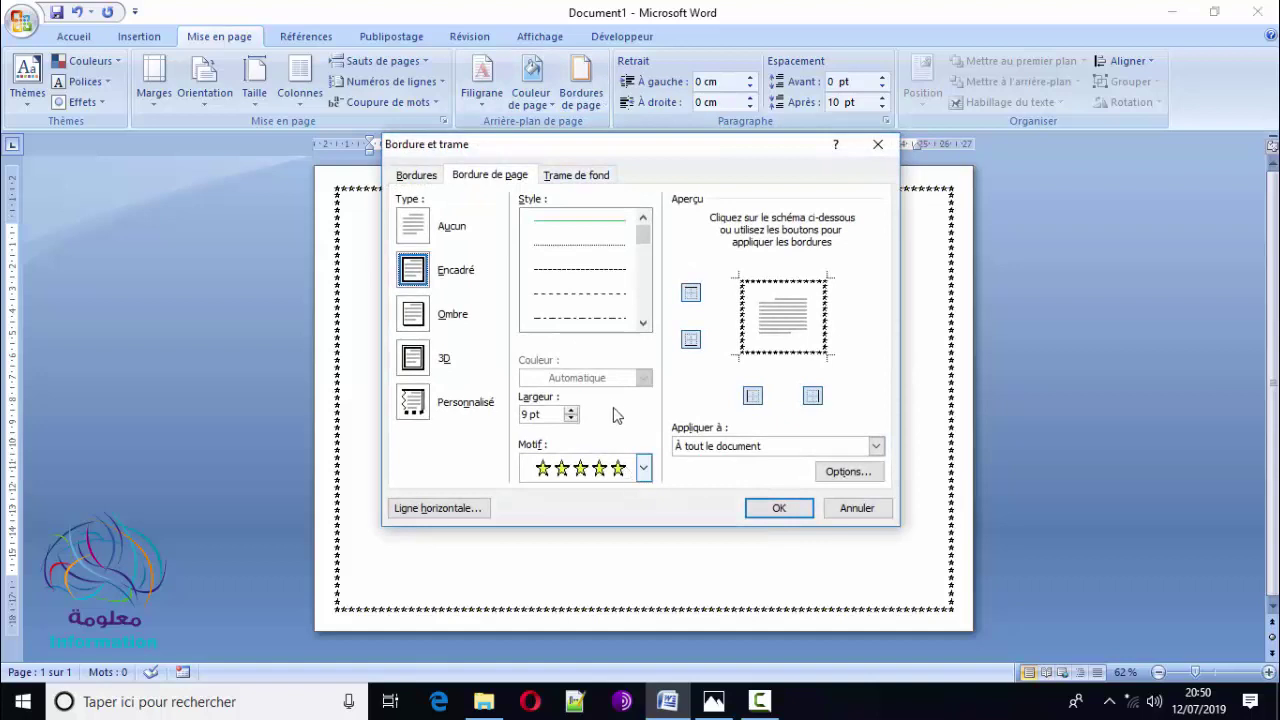
left_click(571, 410)
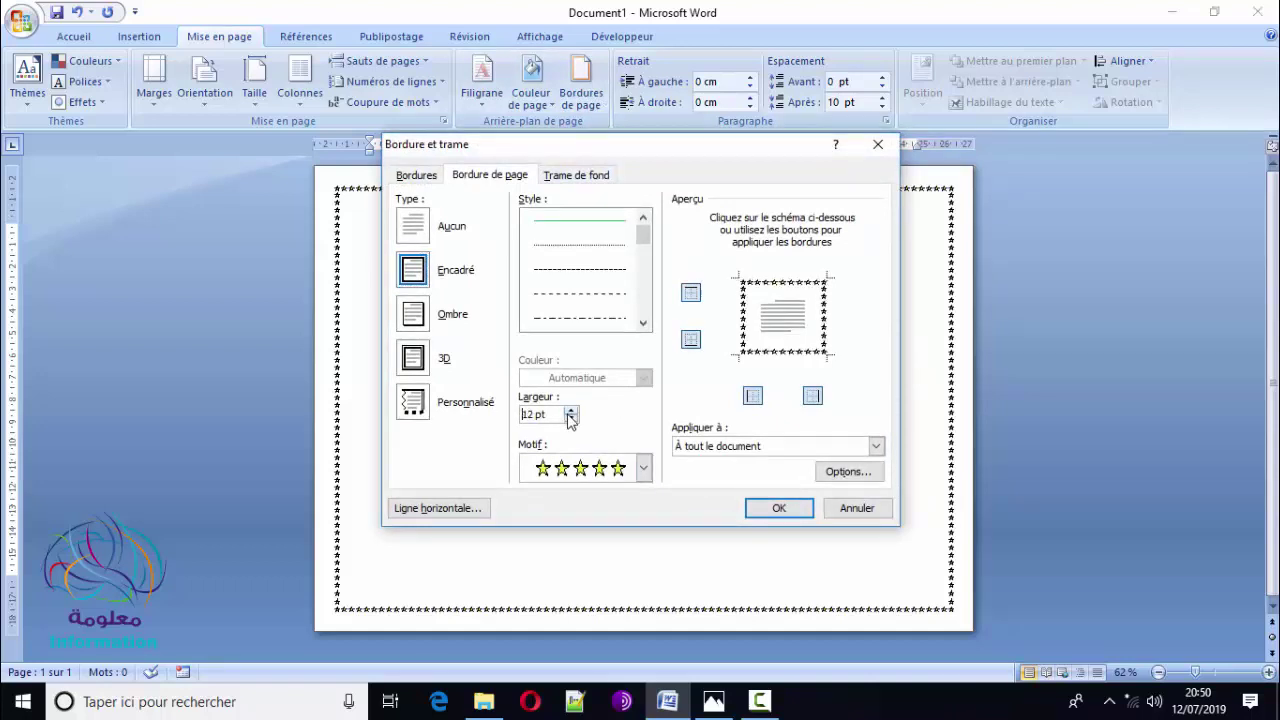
left_click(570, 418)
left_click(570, 418)
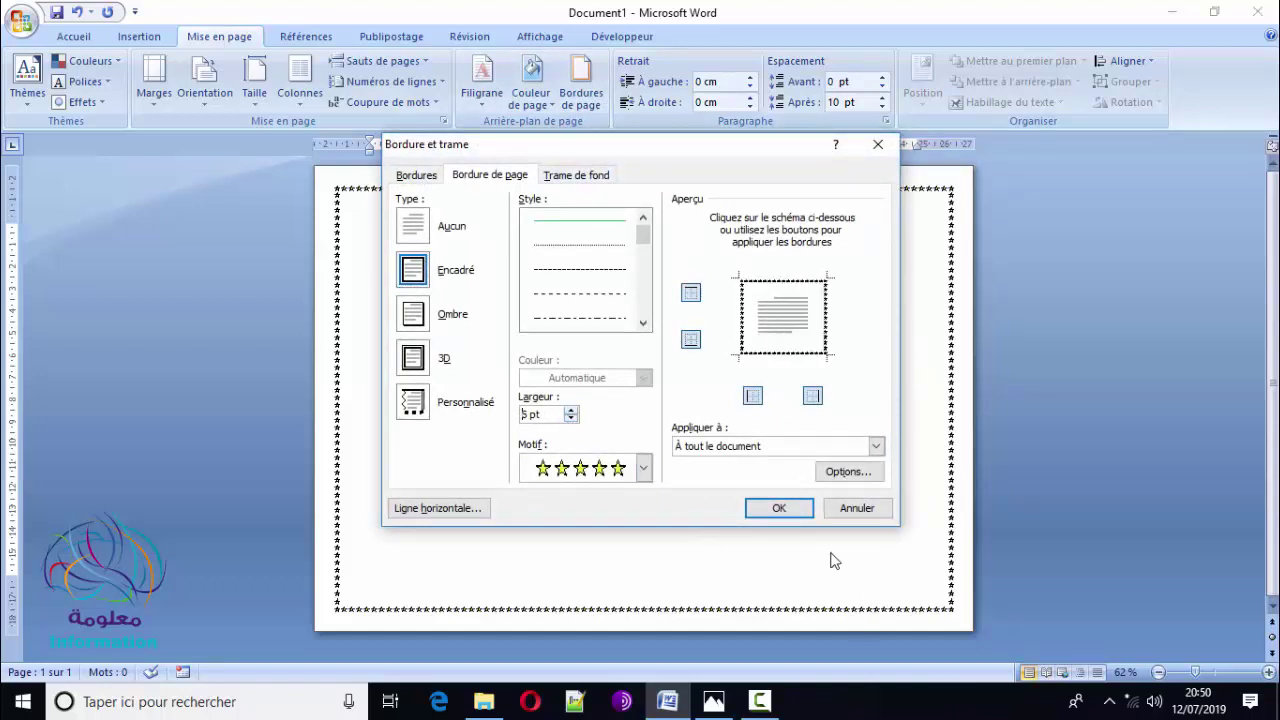
left_click(788, 510)
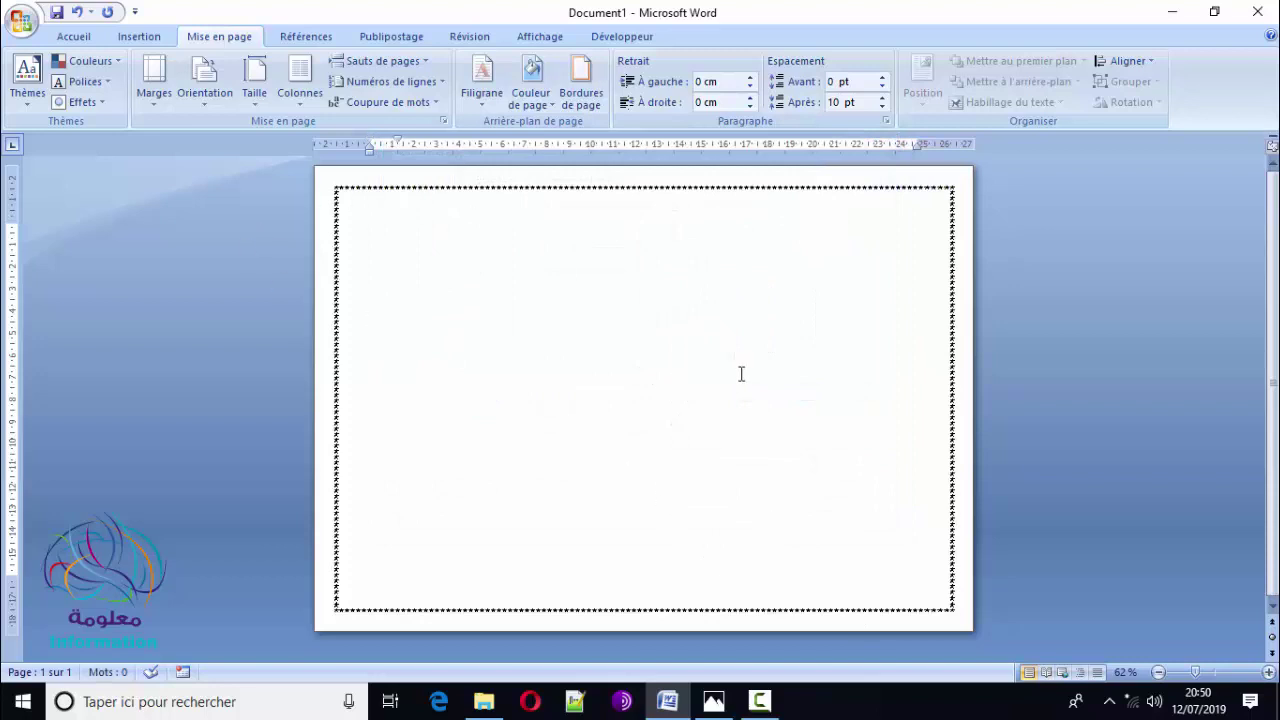
- Type 'Attestatio de formation' on the first line and select it
left_click(543, 218)
type("an")
type("s")
type(" t")
type("n")
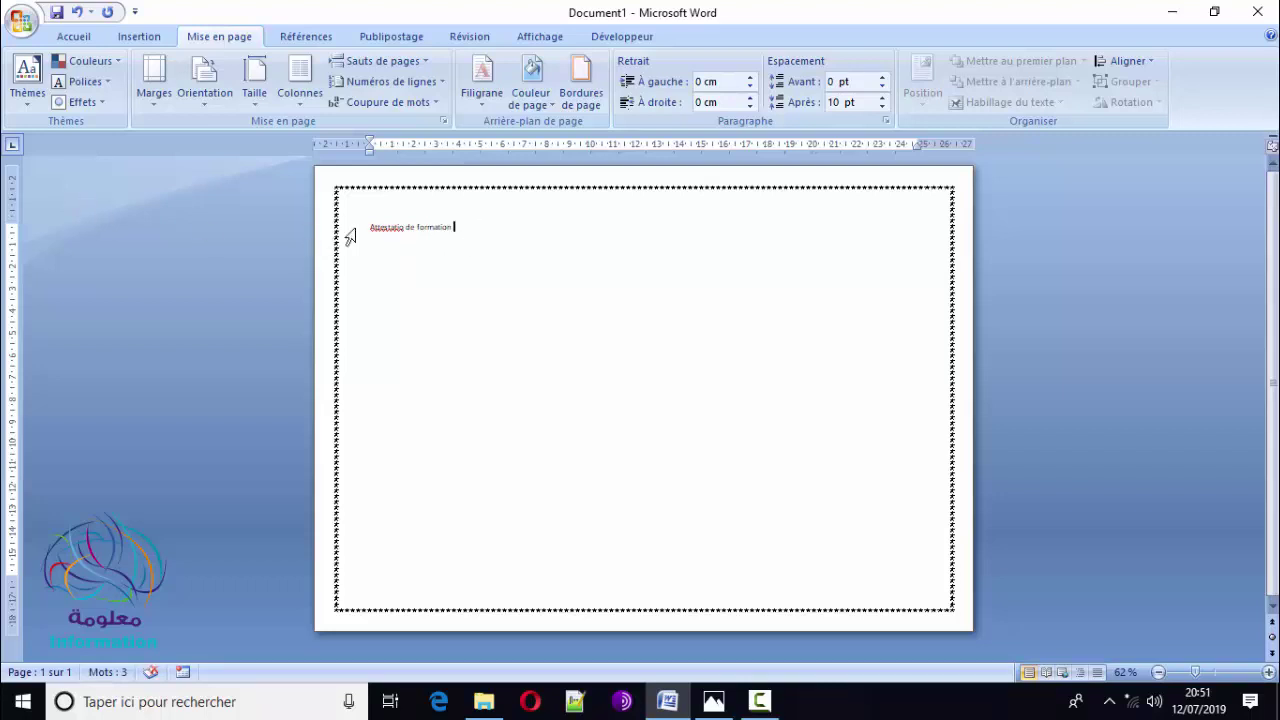
left_click_drag(454, 227, 370, 227)
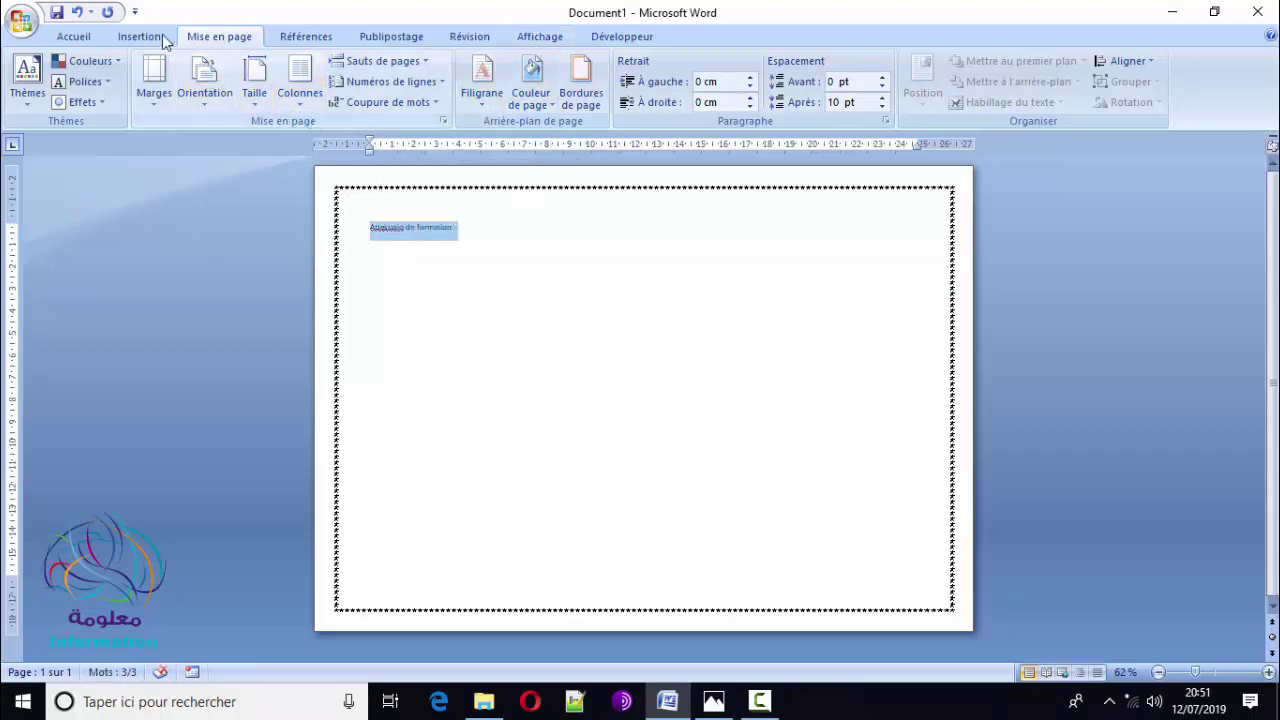
- Set the title to font size 26 and correct 'Attestatio' to 'Attestation'
left_click(84, 37)
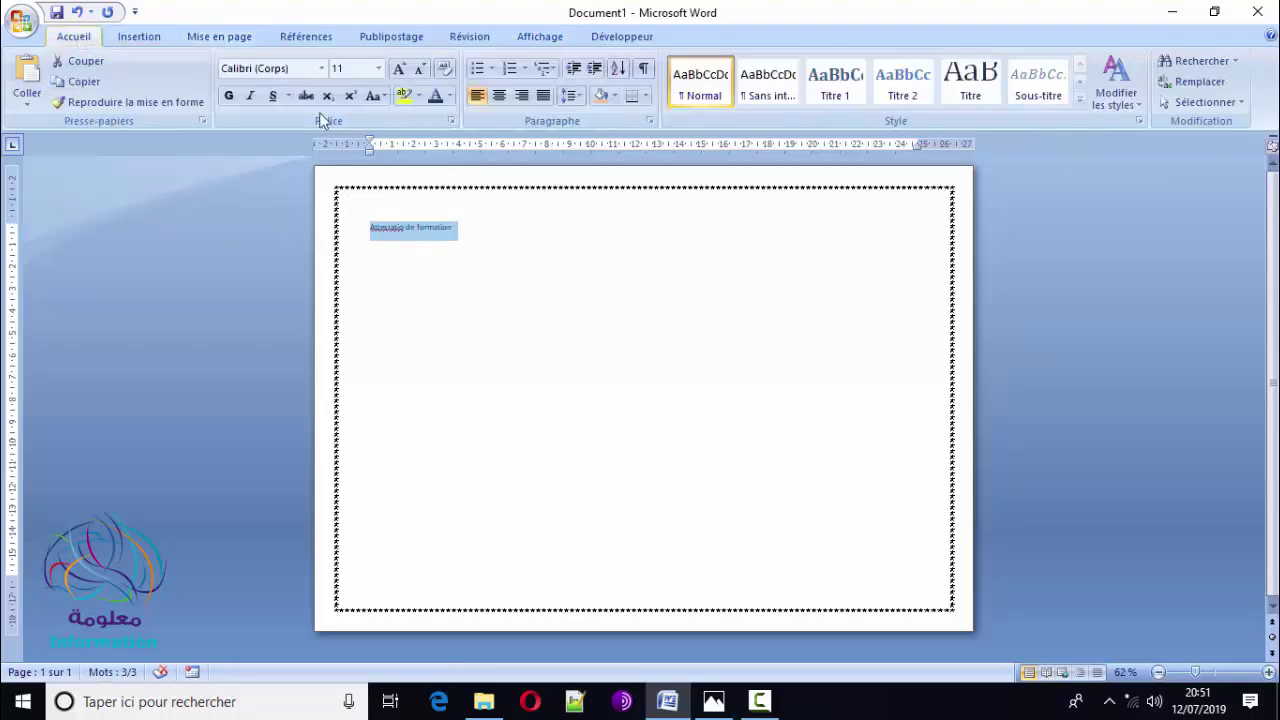
left_click(377, 69)
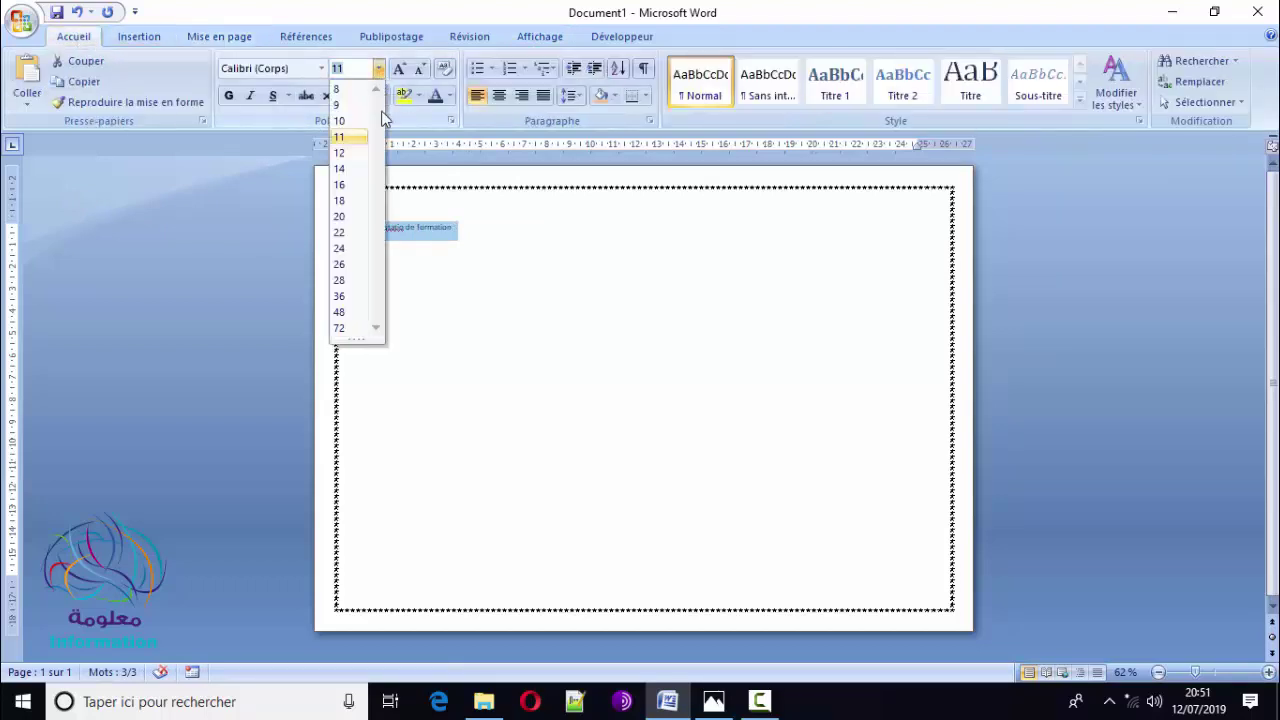
left_click(363, 266)
left_click(394, 240)
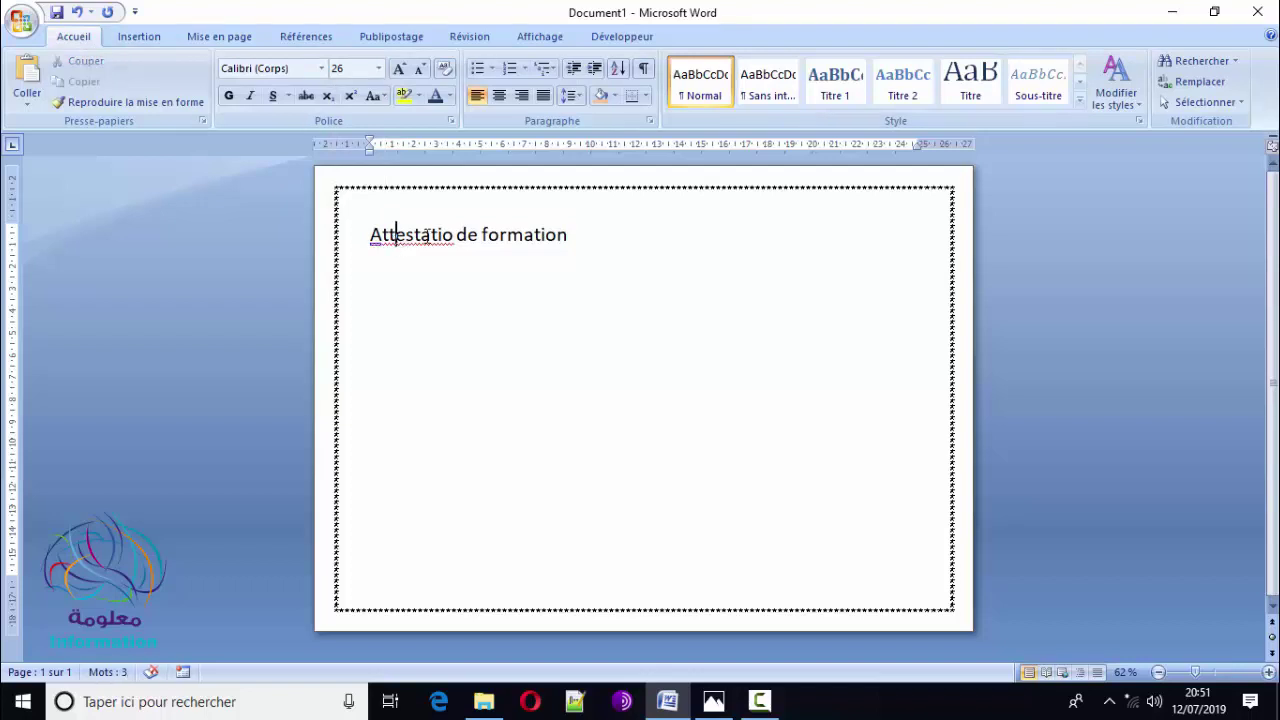
right_click(422, 235)
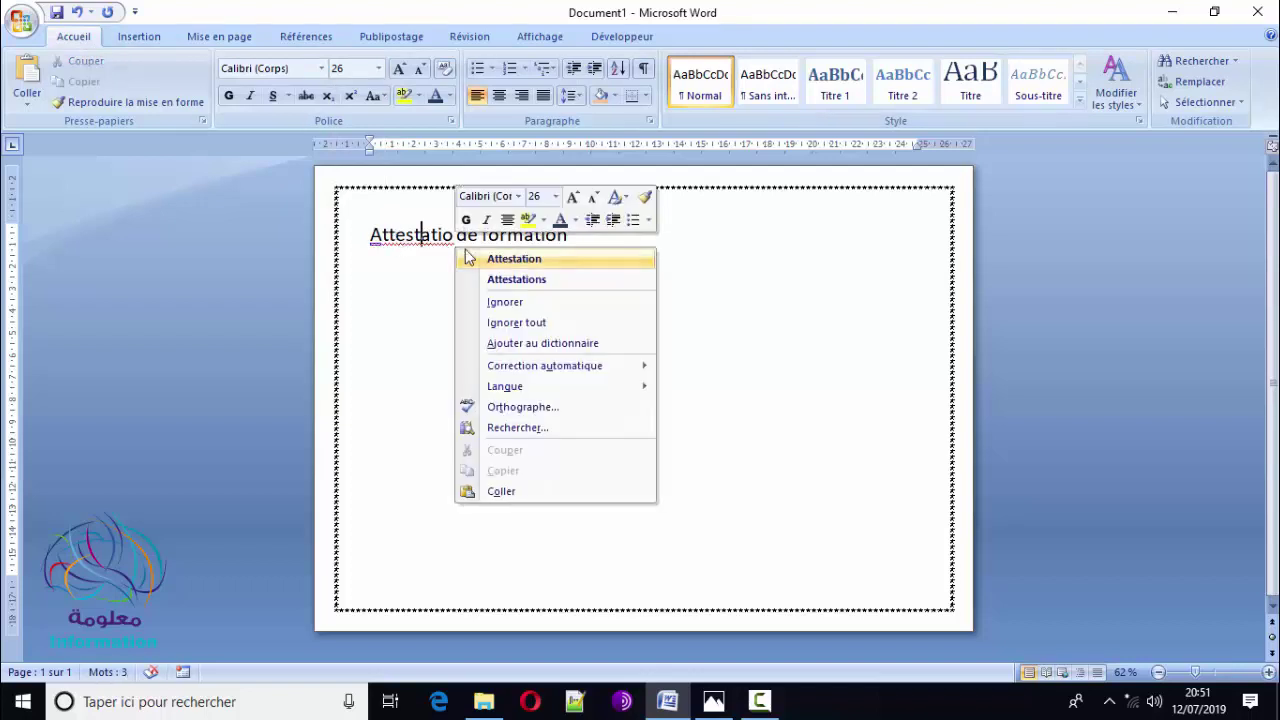
left_click(530, 257)
- Insert blank lines above the title to move it down the page
left_click_drag(591, 241, 350, 241)
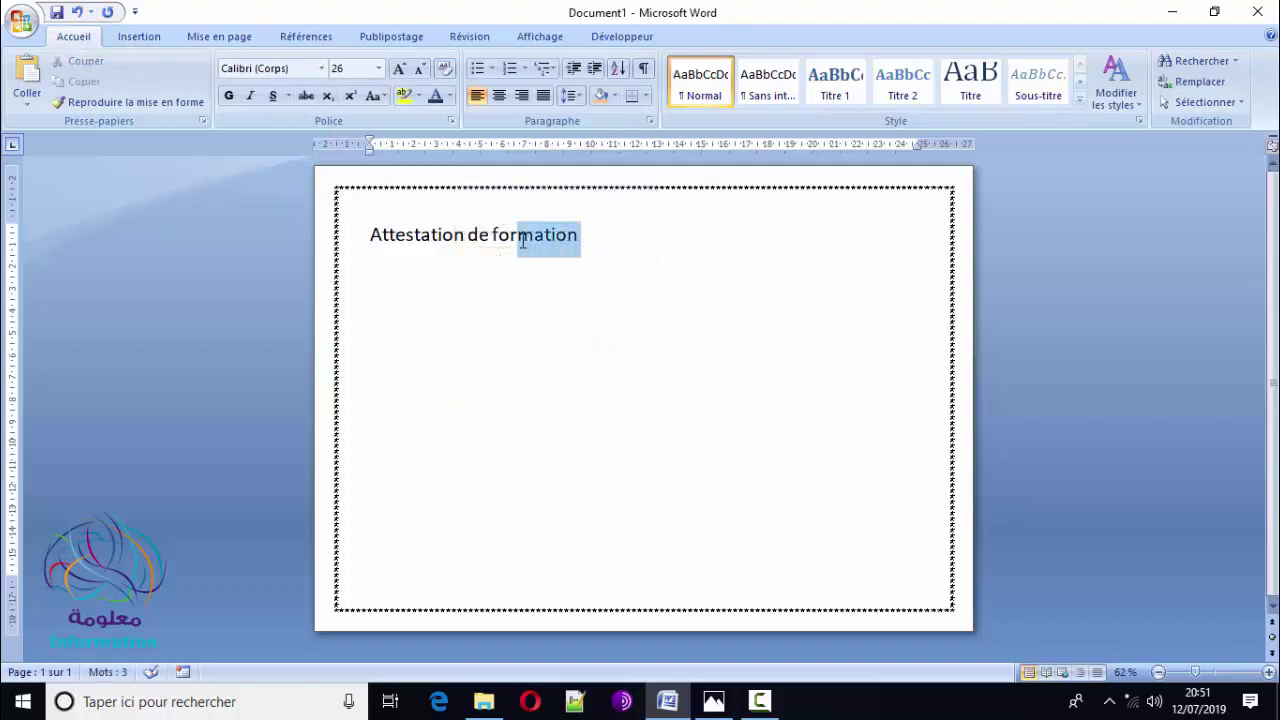
triple_click(367, 247)
left_click(369, 245)
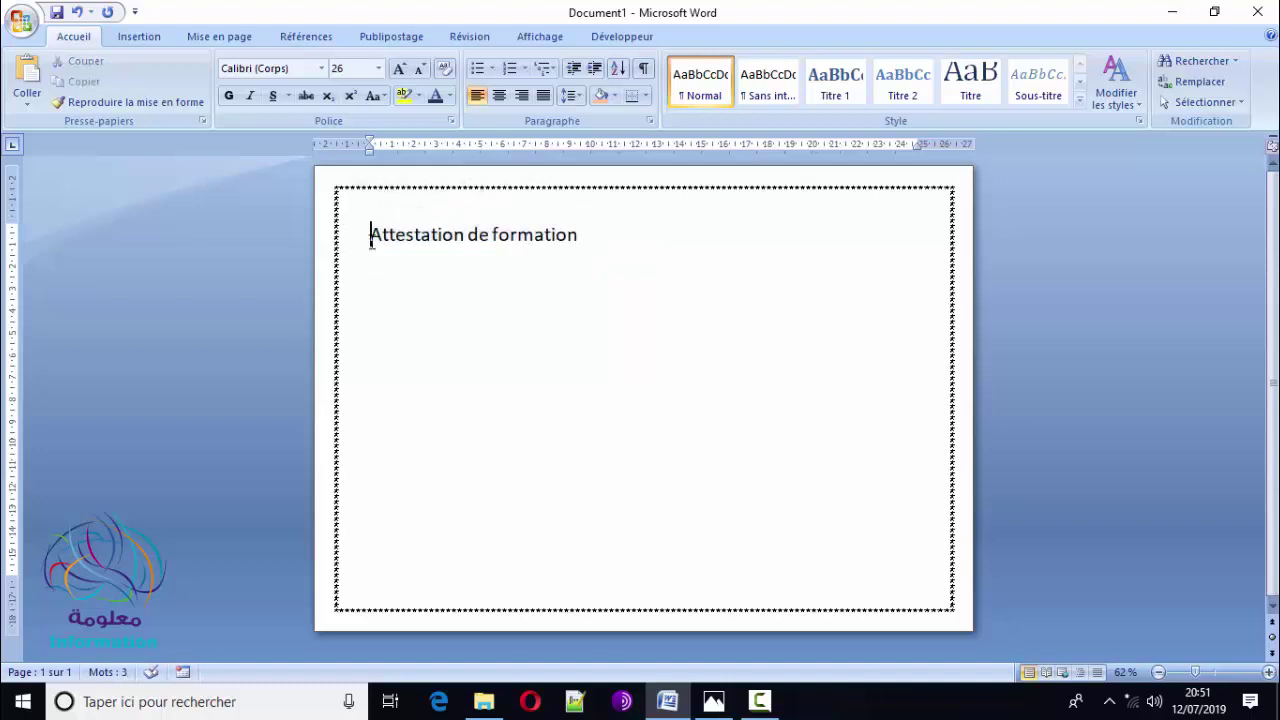
key("Return")
key("Return")
key("Return")
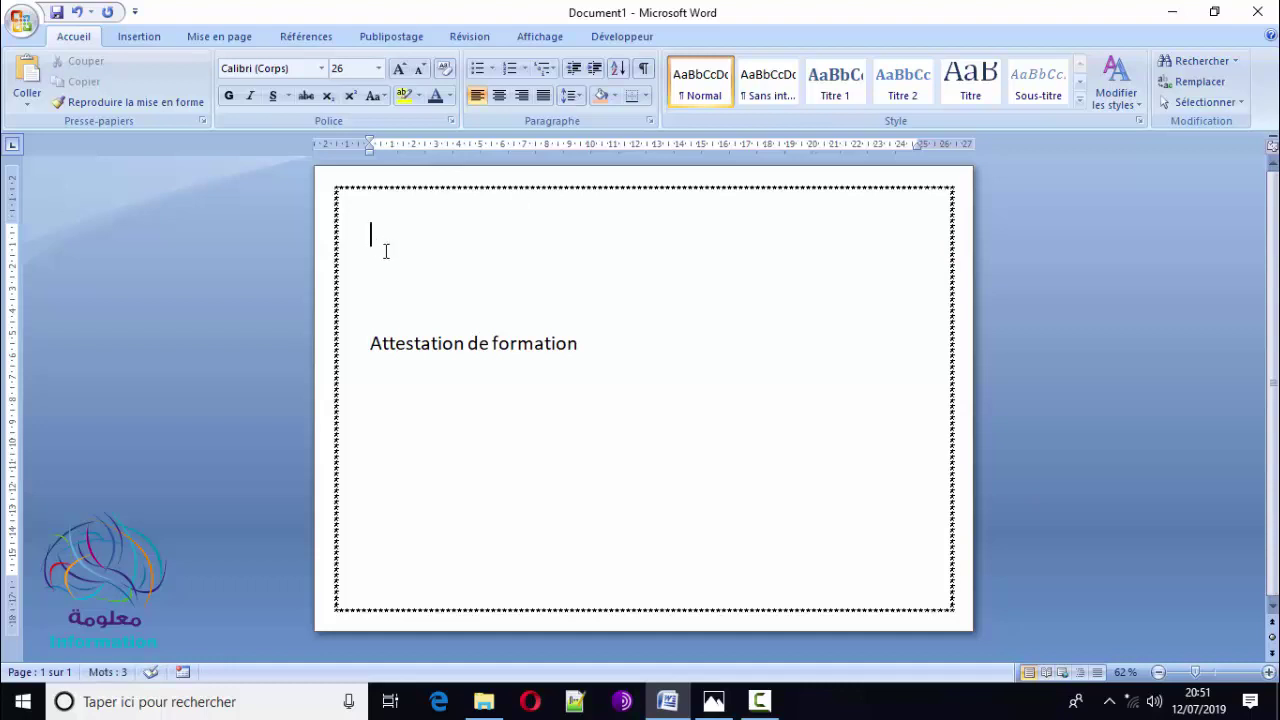
left_click(340, 210)
- Draw a rectangle shape at the top left, above the heading
left_click(139, 37)
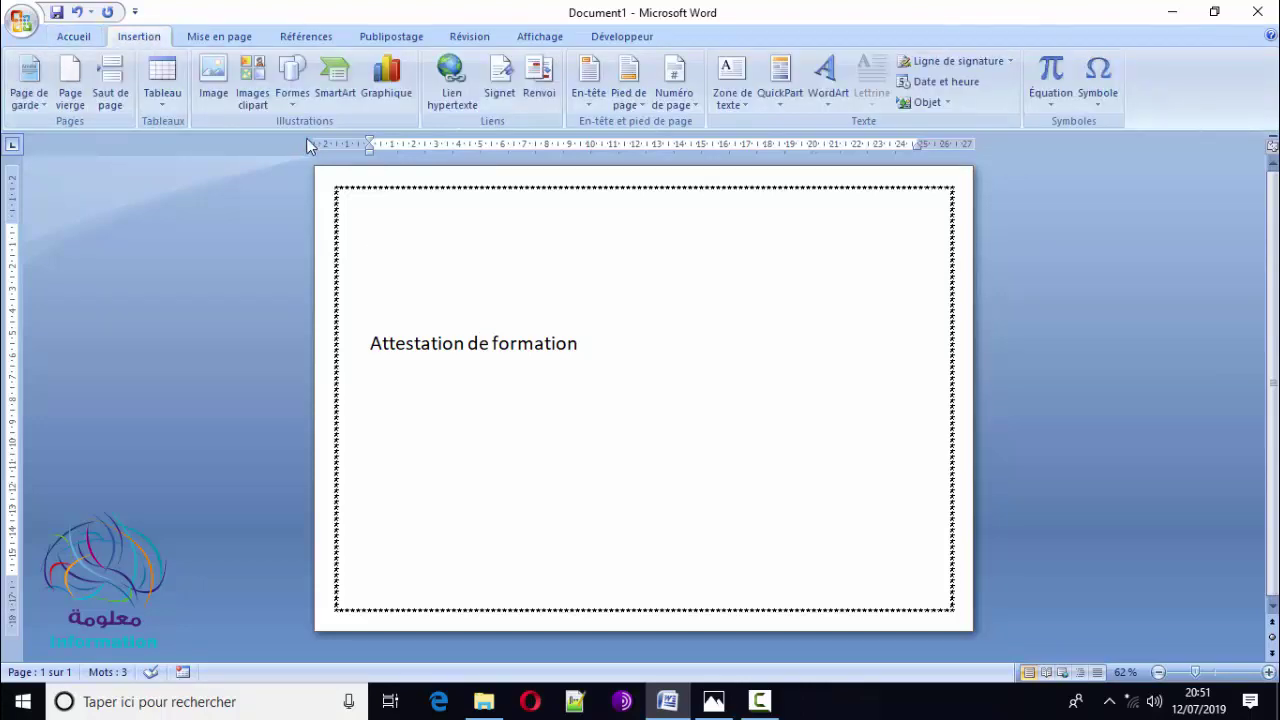
left_click(292, 85)
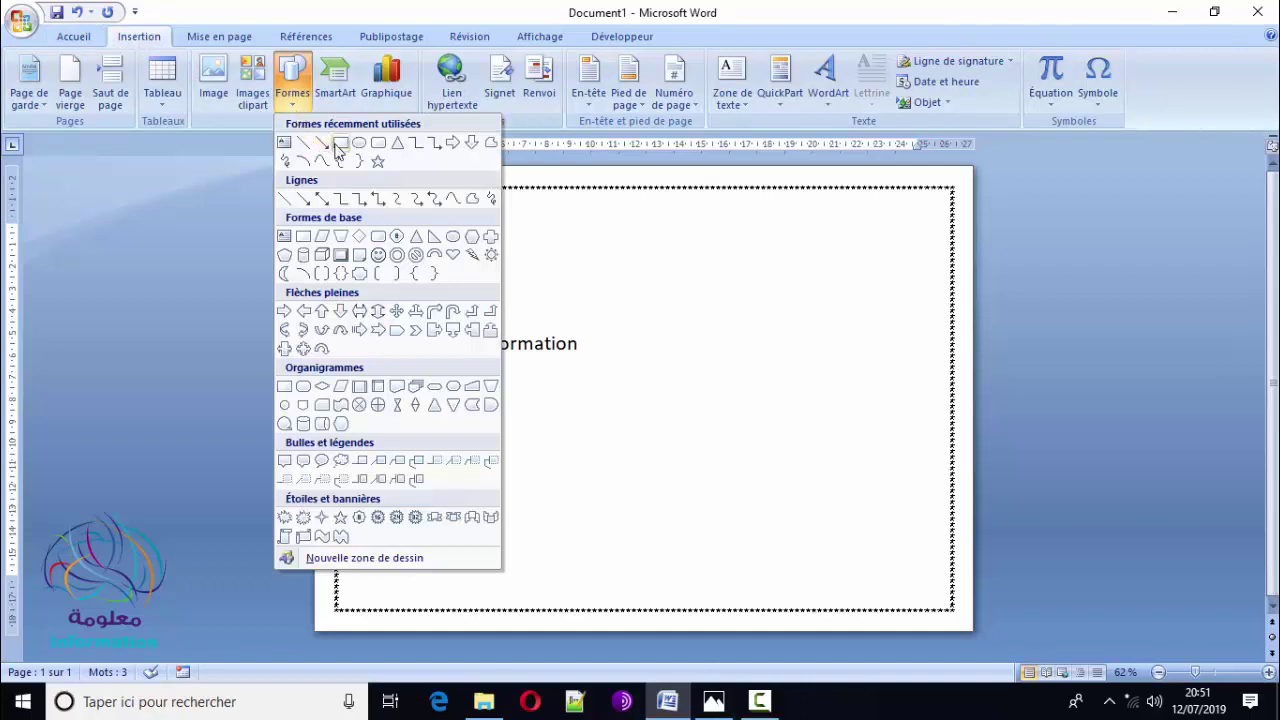
left_click(340, 143)
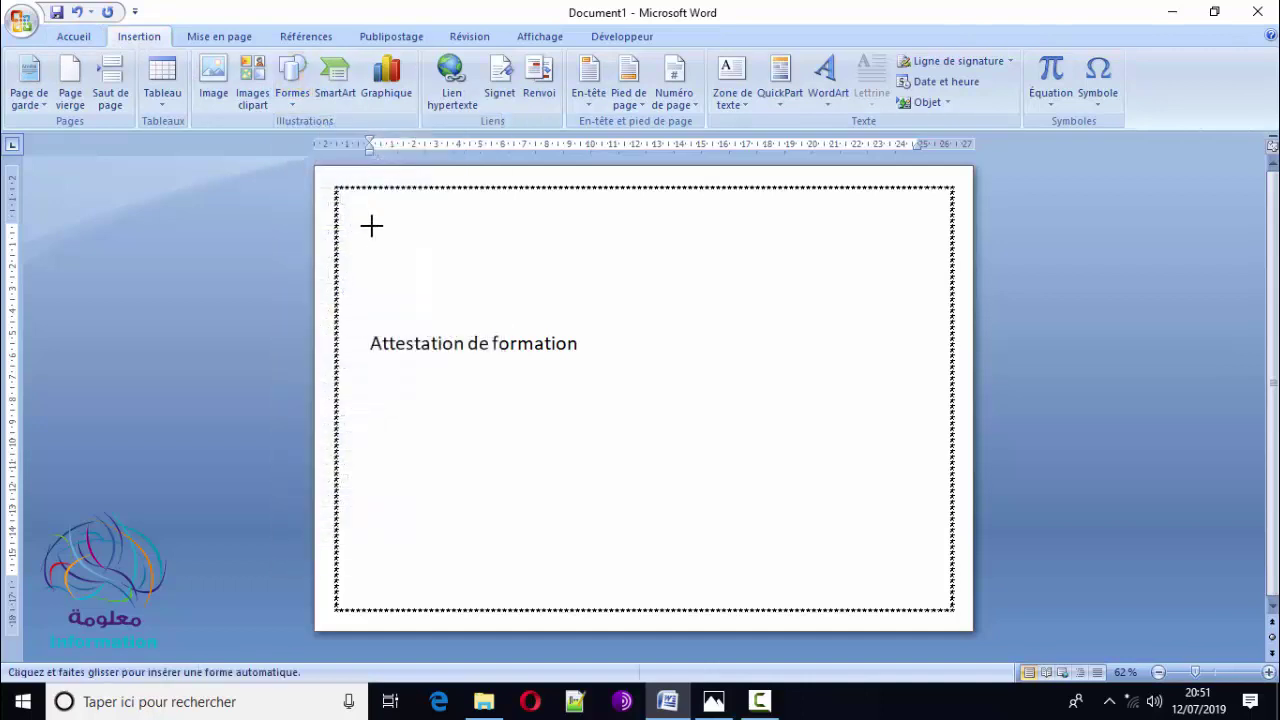
left_click_drag(363, 217, 495, 313)
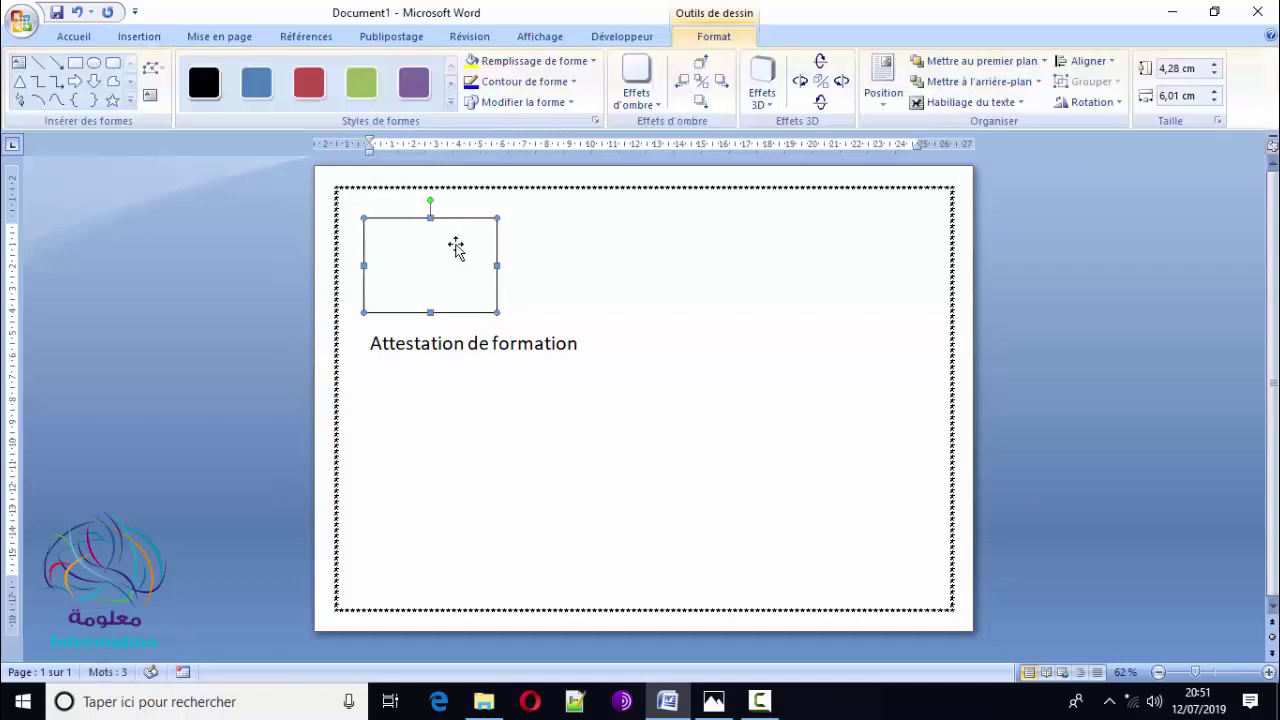
- Open the rectangle's Format AutoShape dialog
right_click(423, 270)
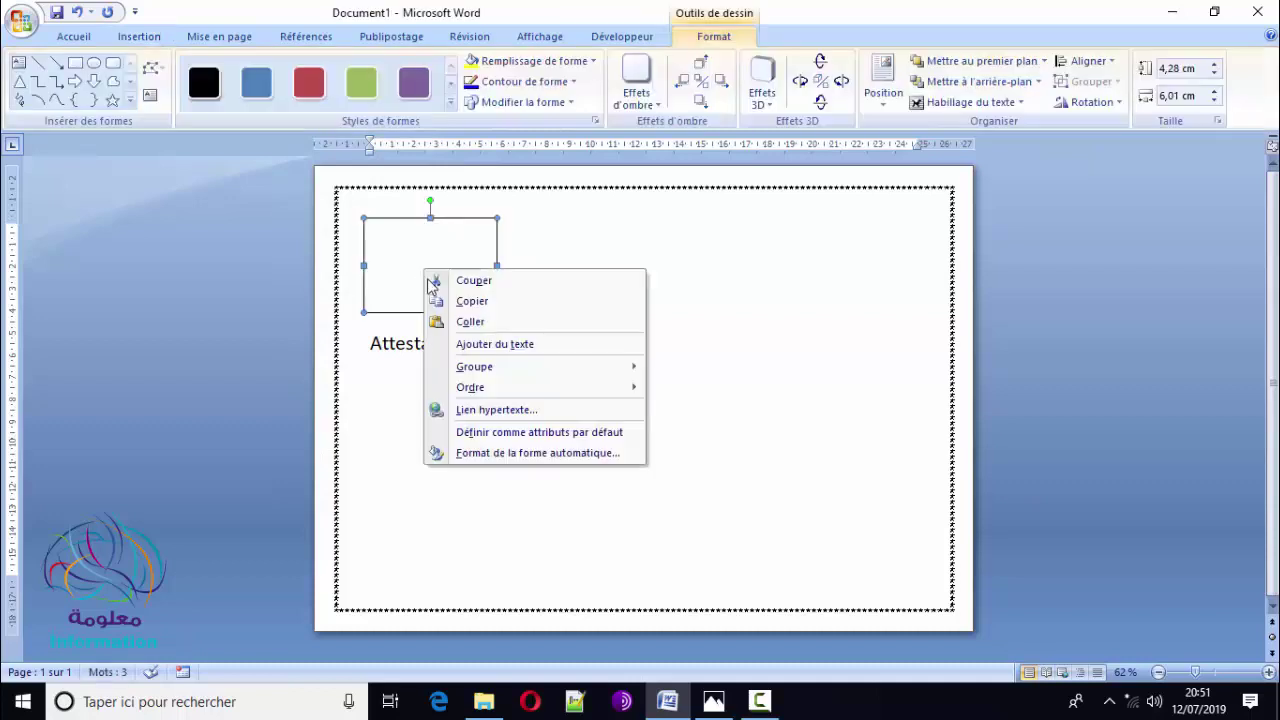
left_click(520, 454)
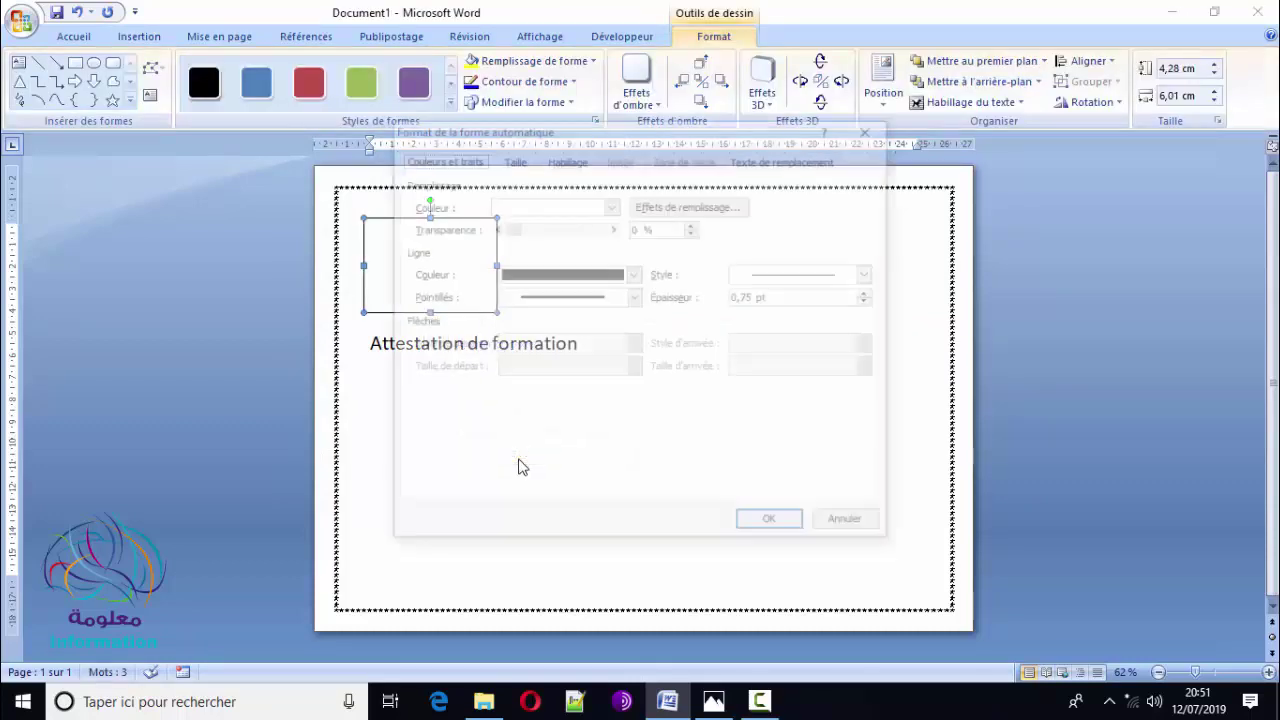
left_click(857, 533)
right_click(443, 303)
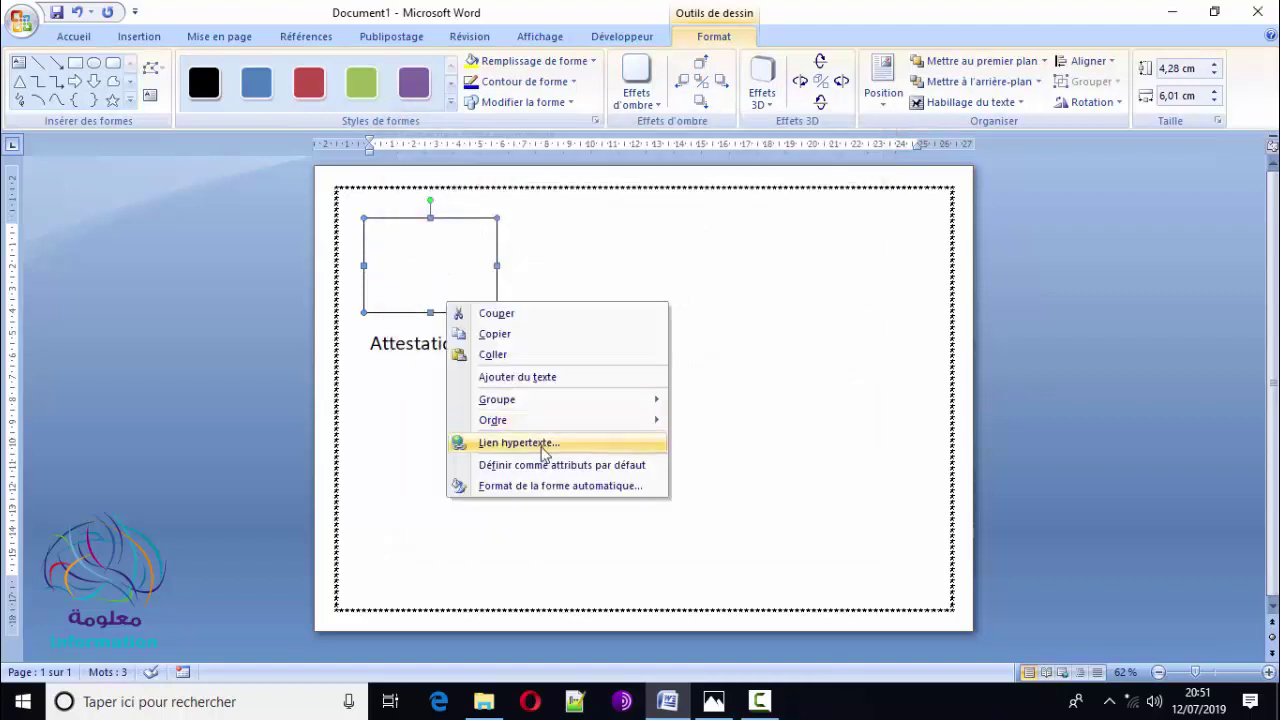
left_click(551, 485)
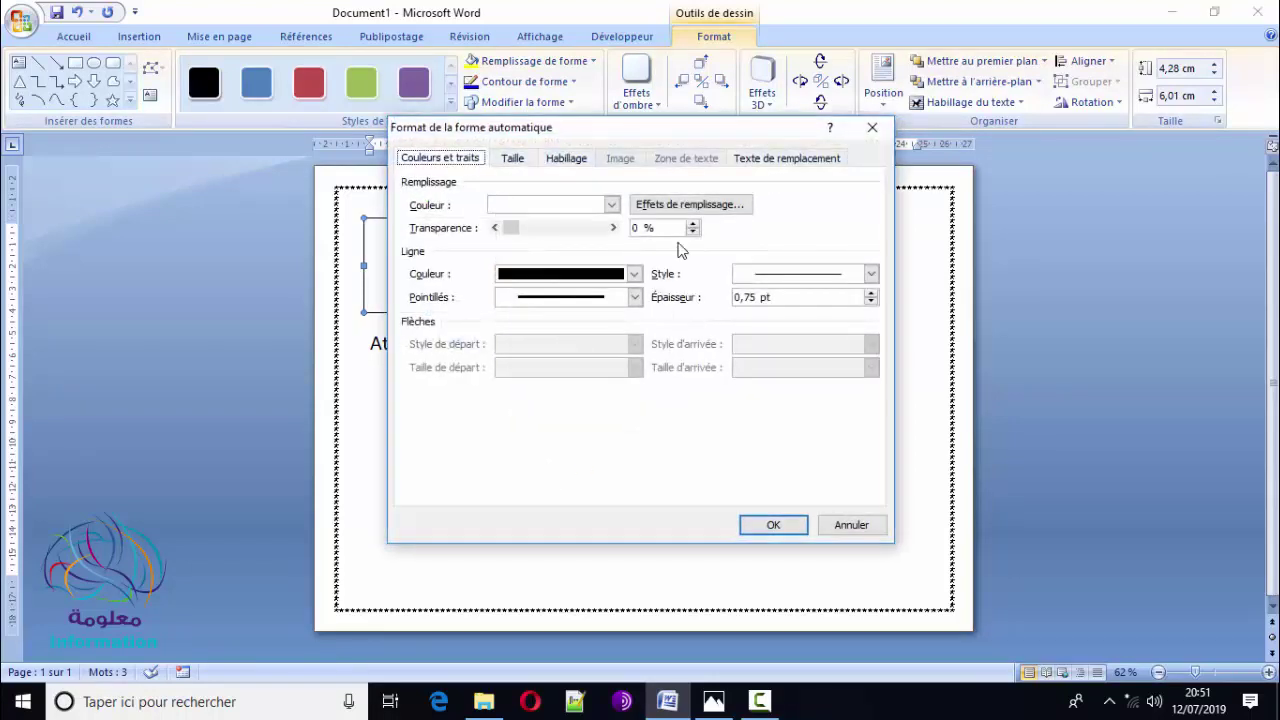
- Start a picture fill for the rectangle and browse to the projet (E:) drive
left_click(689, 208)
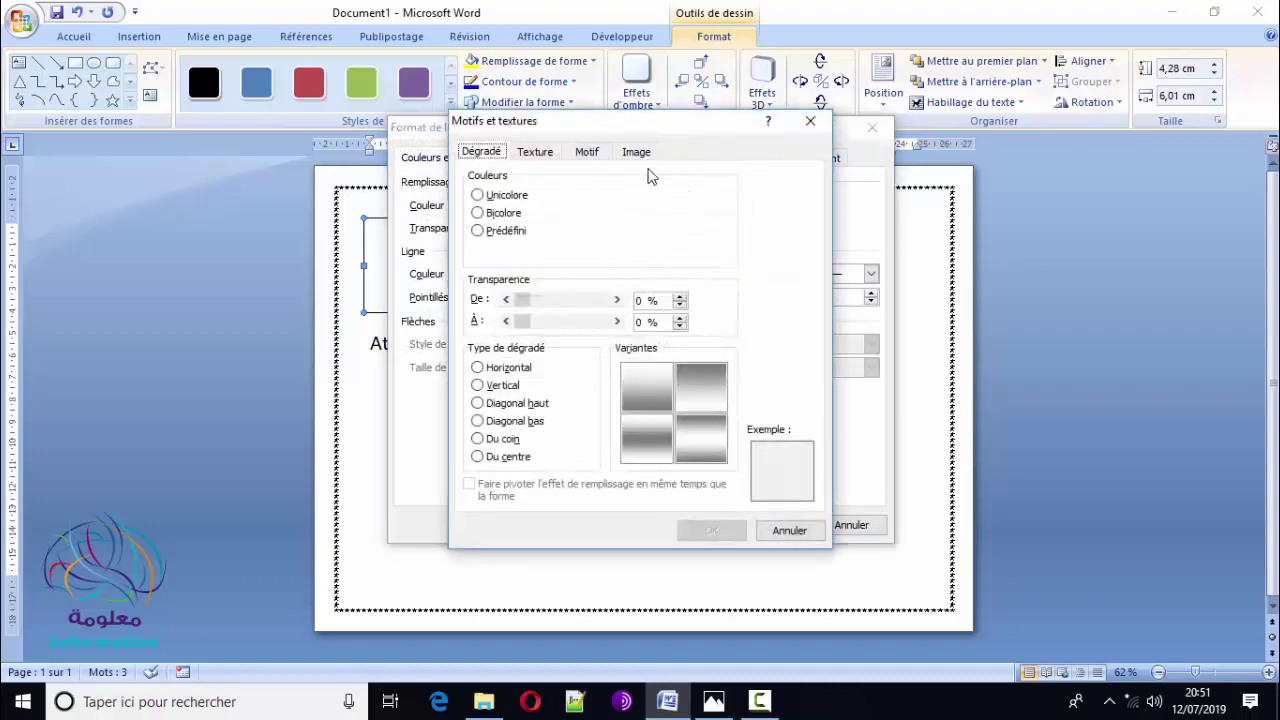
left_click(637, 152)
left_click(646, 378)
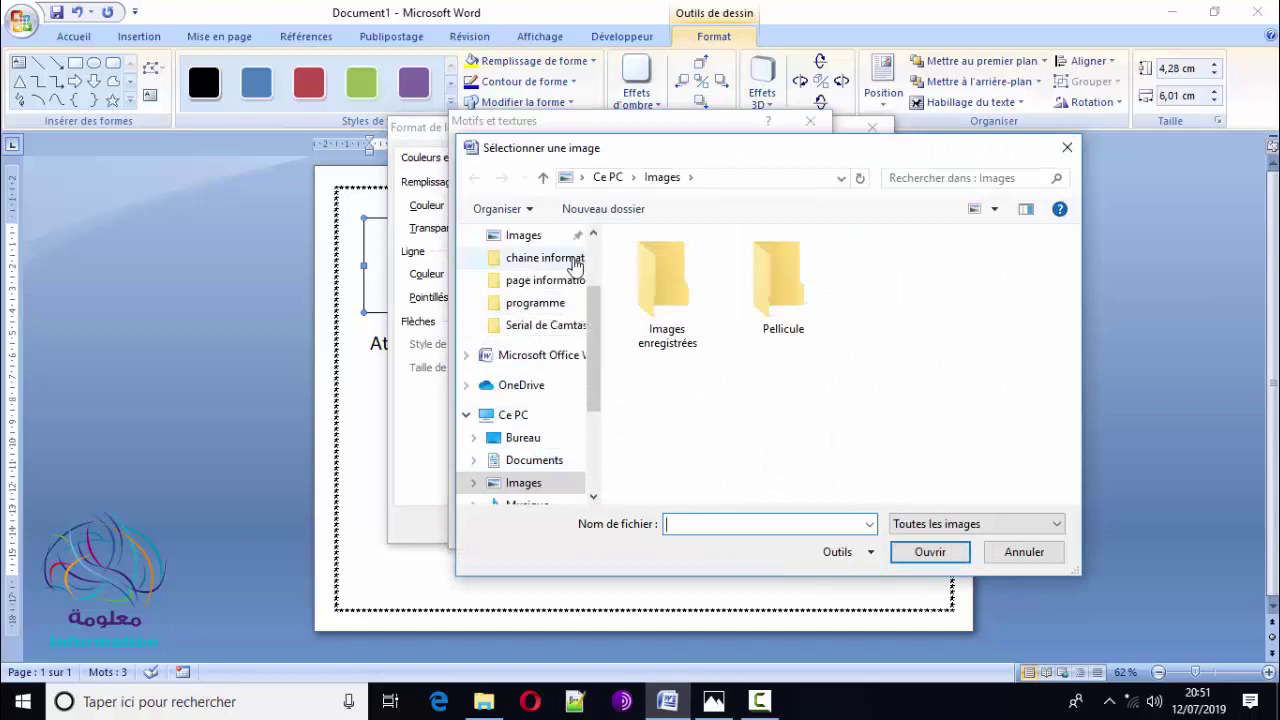
left_click(574, 261)
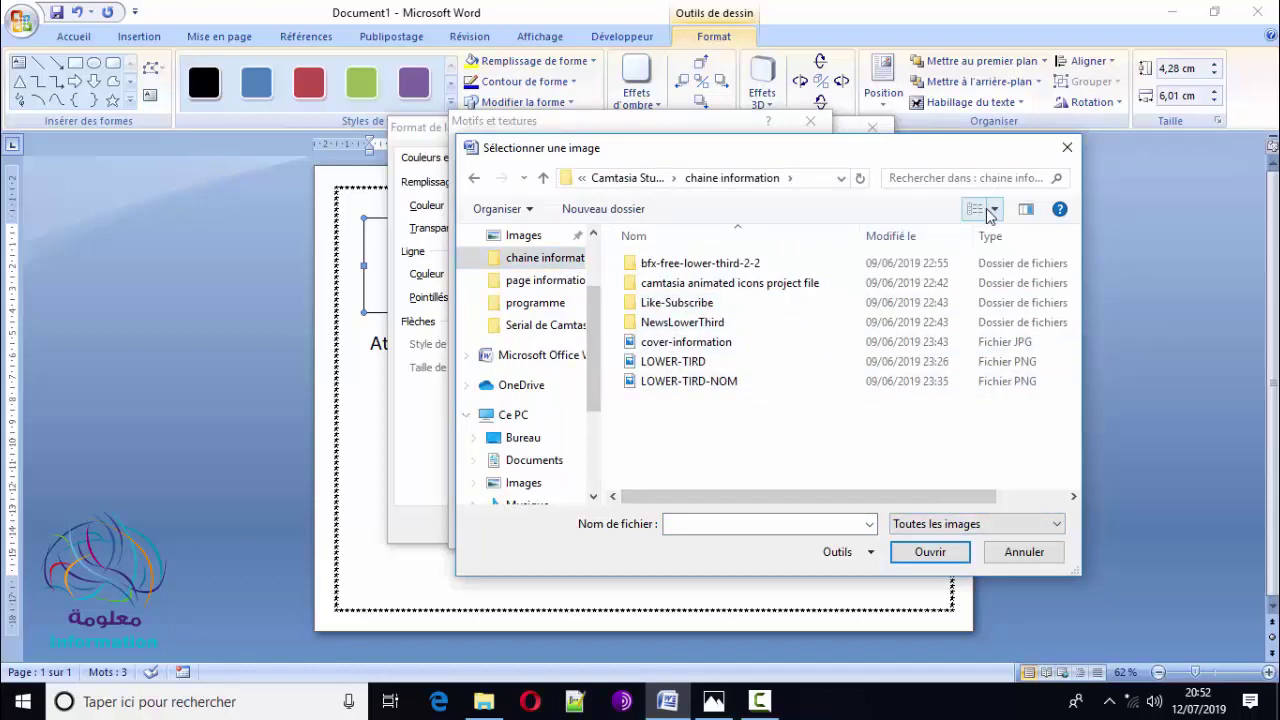
scroll(588, 400, "down", 1)
scroll(590, 395, "down", 1)
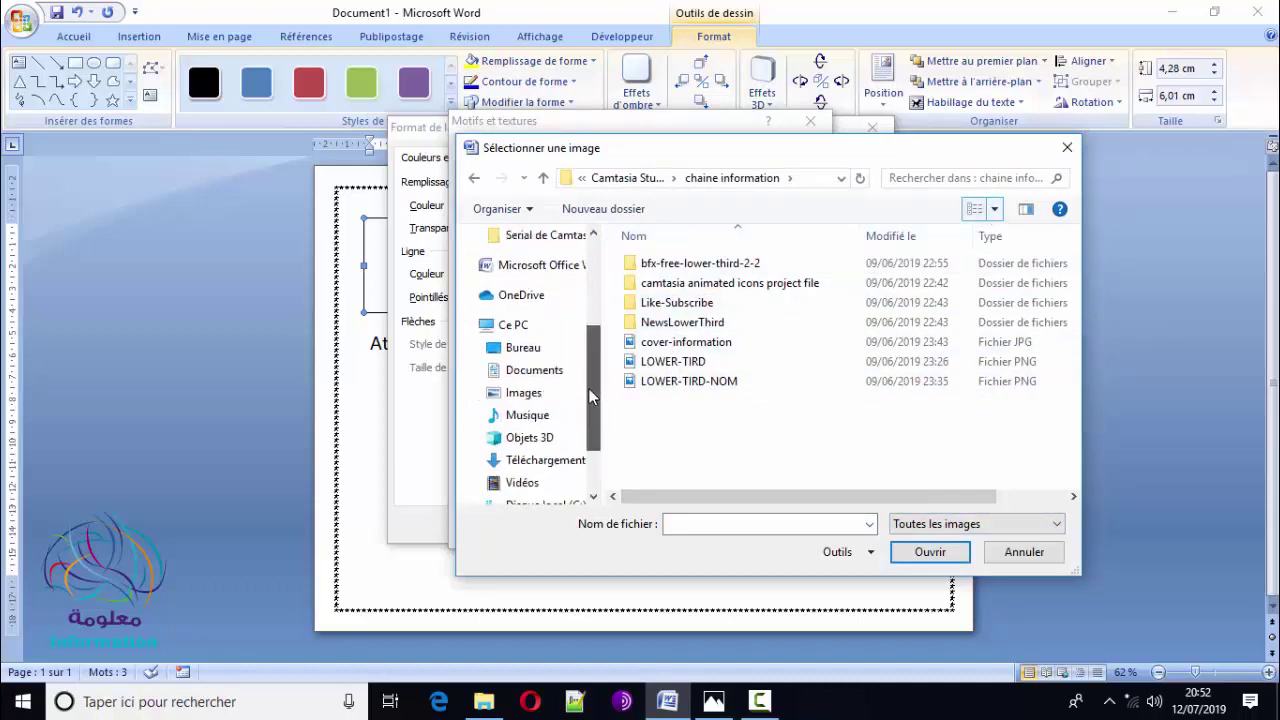
scroll(590, 397, "down", 1)
left_click(530, 505)
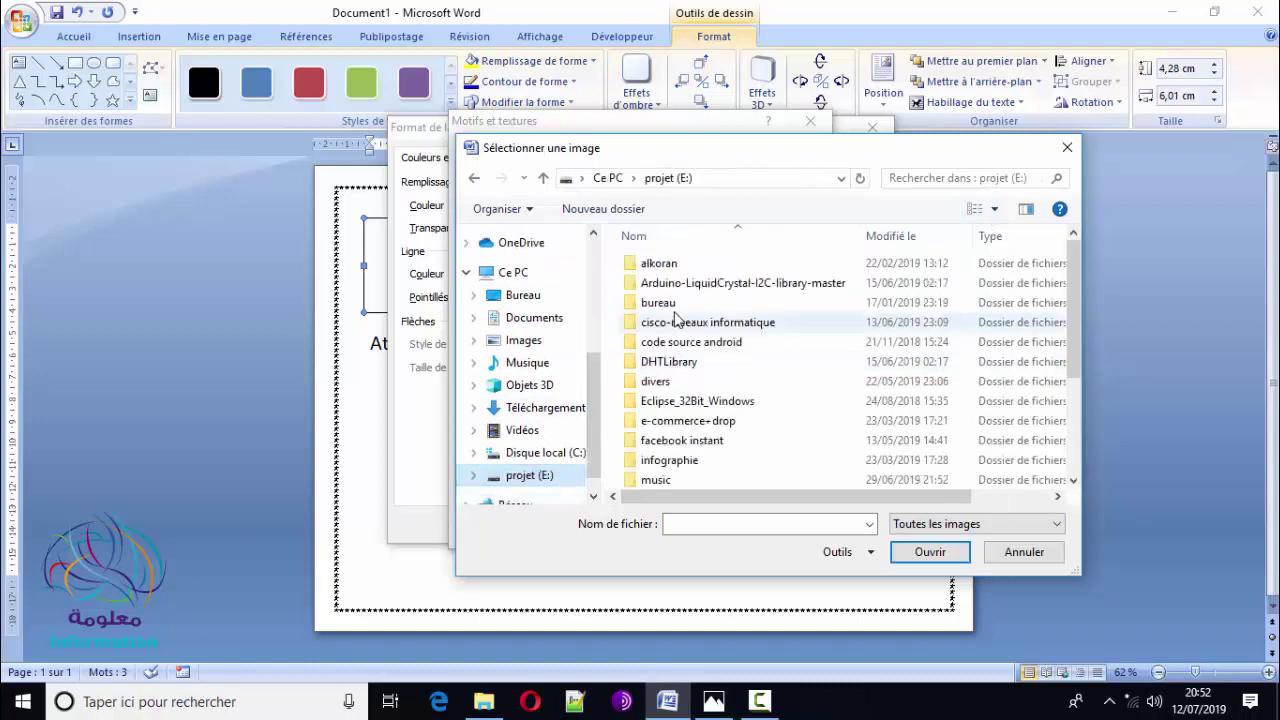
- Fill the rectangle with logo-information-p from infographie > projet infographie > page information
double_click(694, 462)
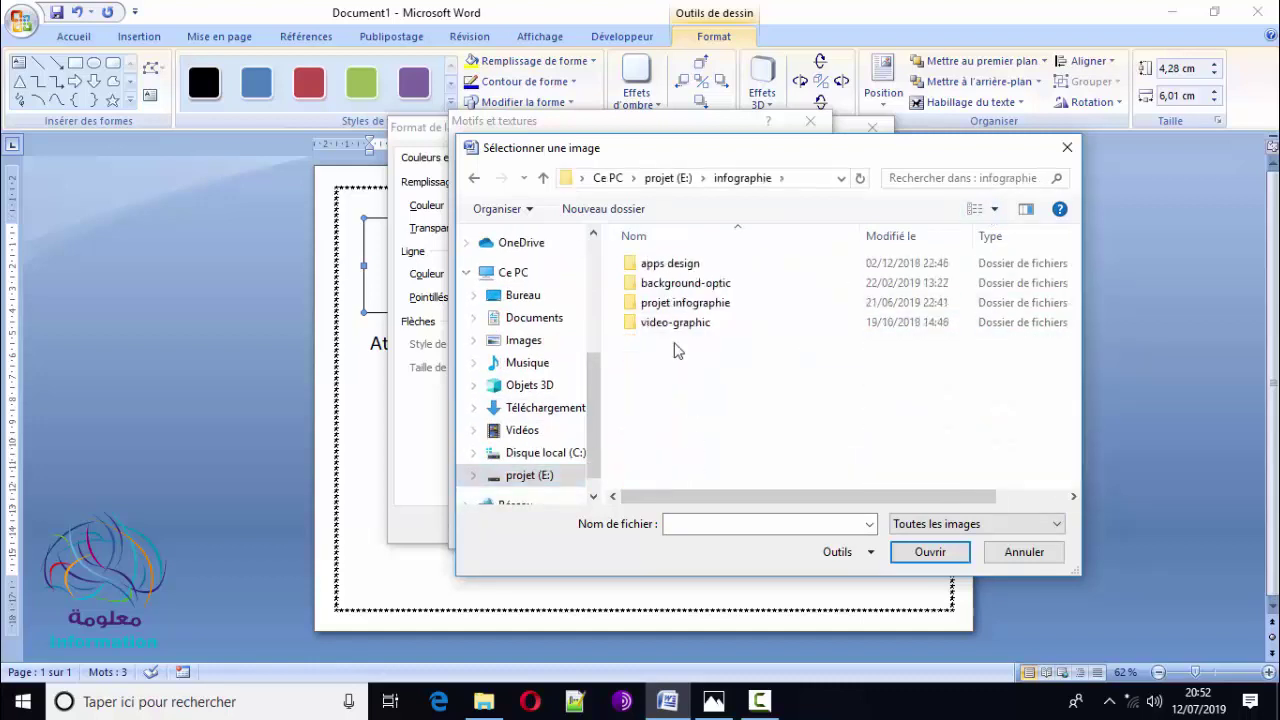
double_click(680, 302)
left_click_drag(1075, 290, 1074, 377)
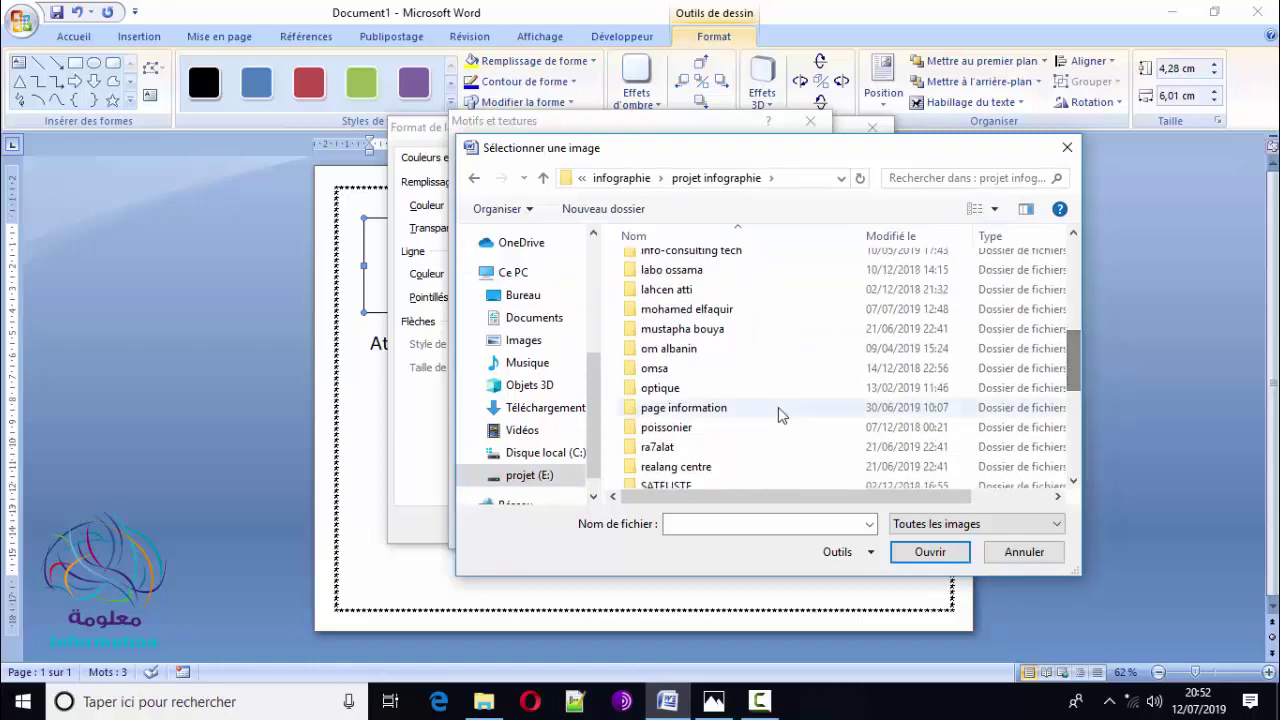
double_click(750, 410)
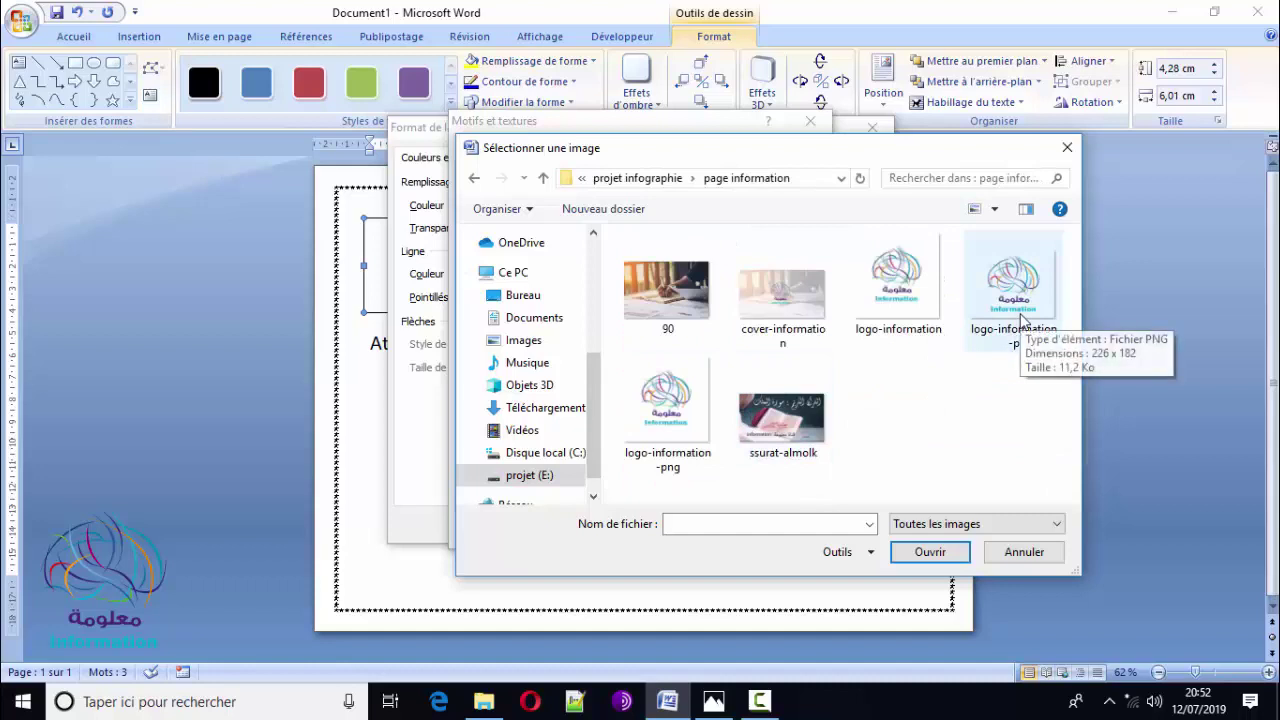
left_click(1013, 338)
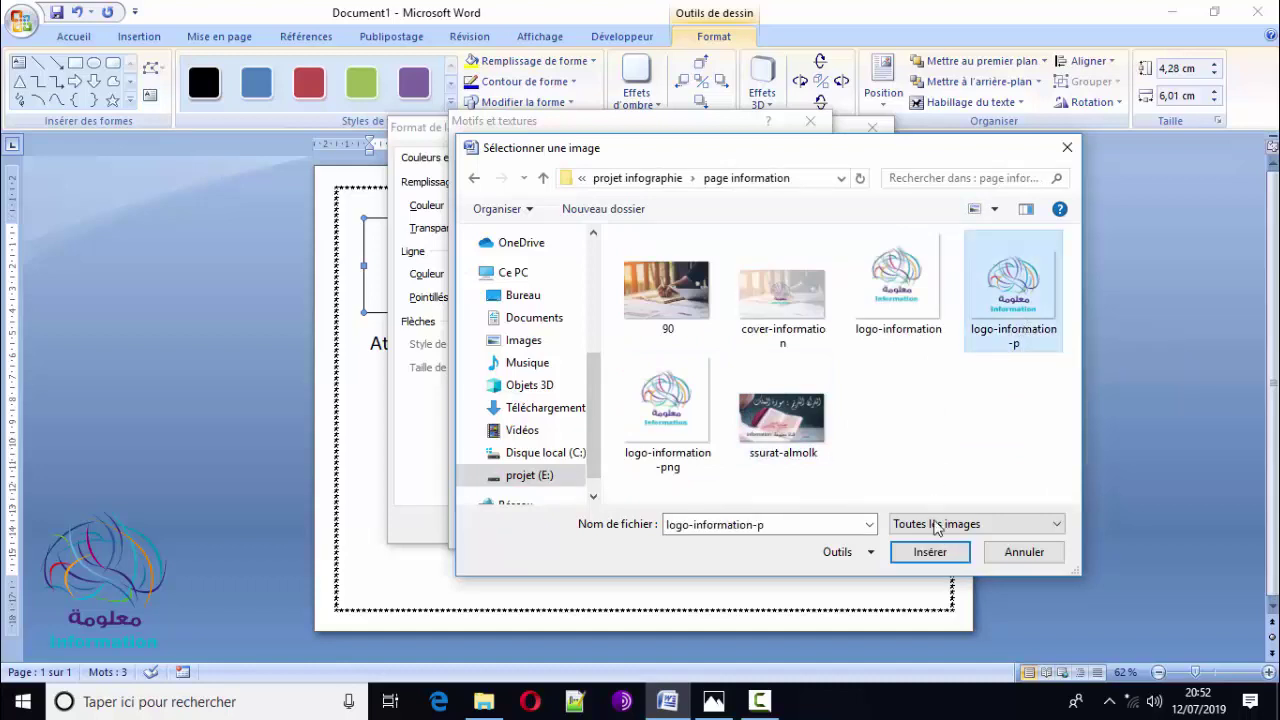
left_click(930, 553)
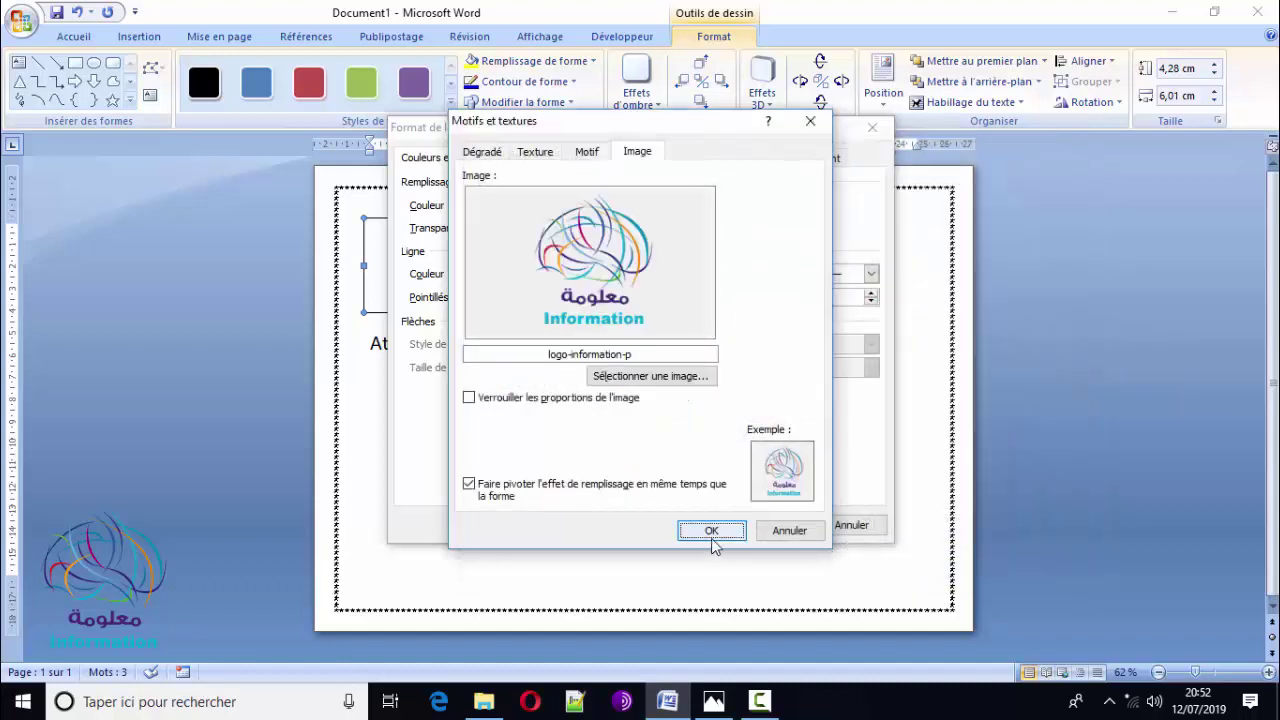
left_click(713, 543)
left_click(768, 528)
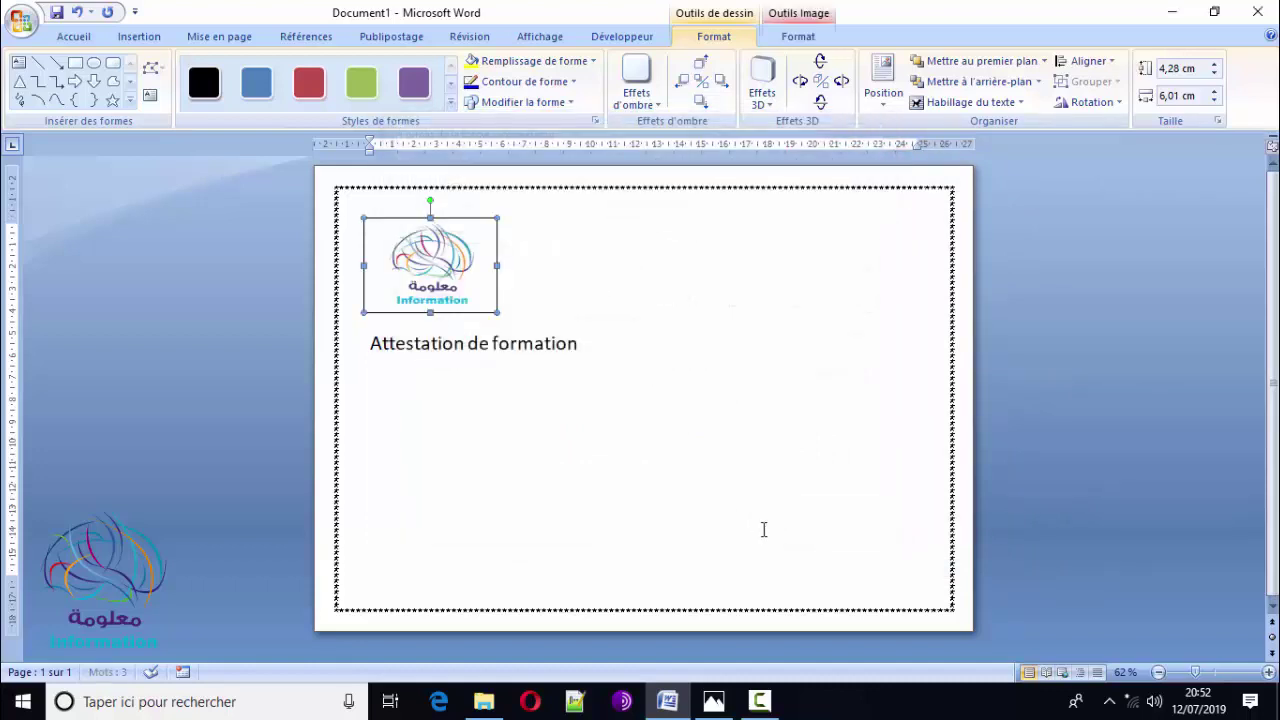
left_click(617, 357)
left_click(431, 215)
- Set the logo to No Outline and type 'Centre Information' at the top beside it
left_click(527, 81)
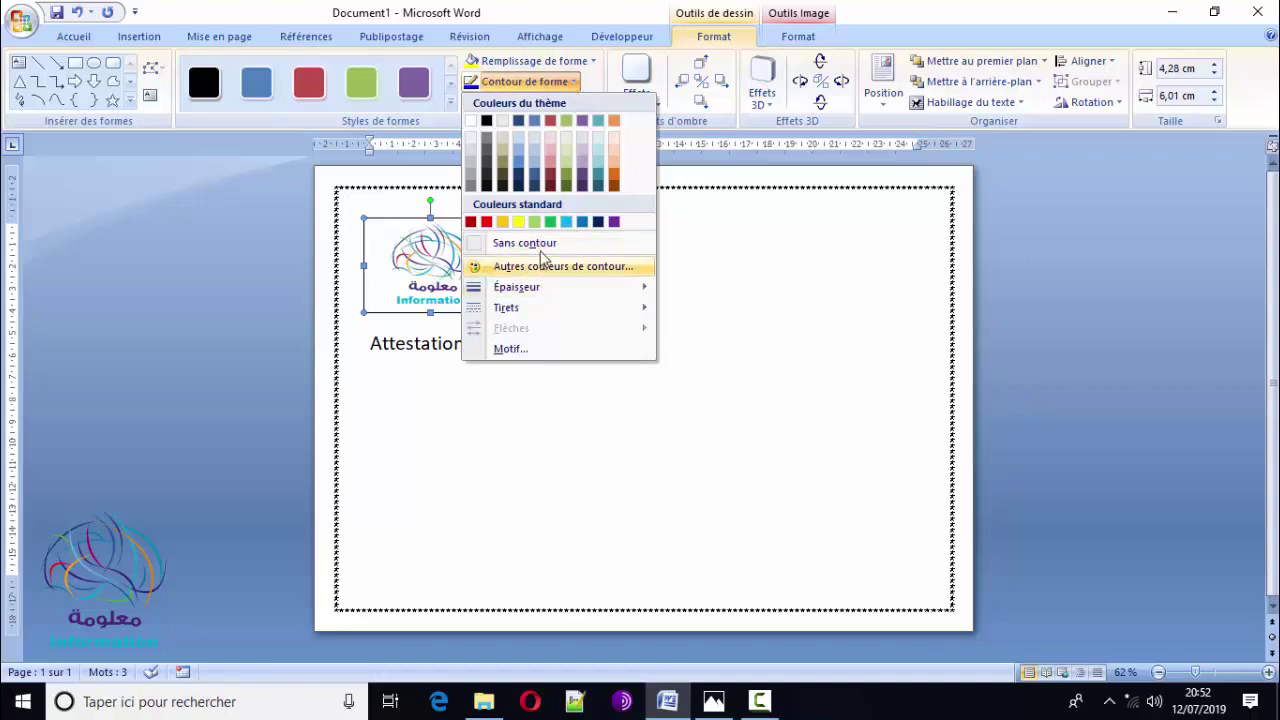
left_click(510, 245)
left_click(551, 304)
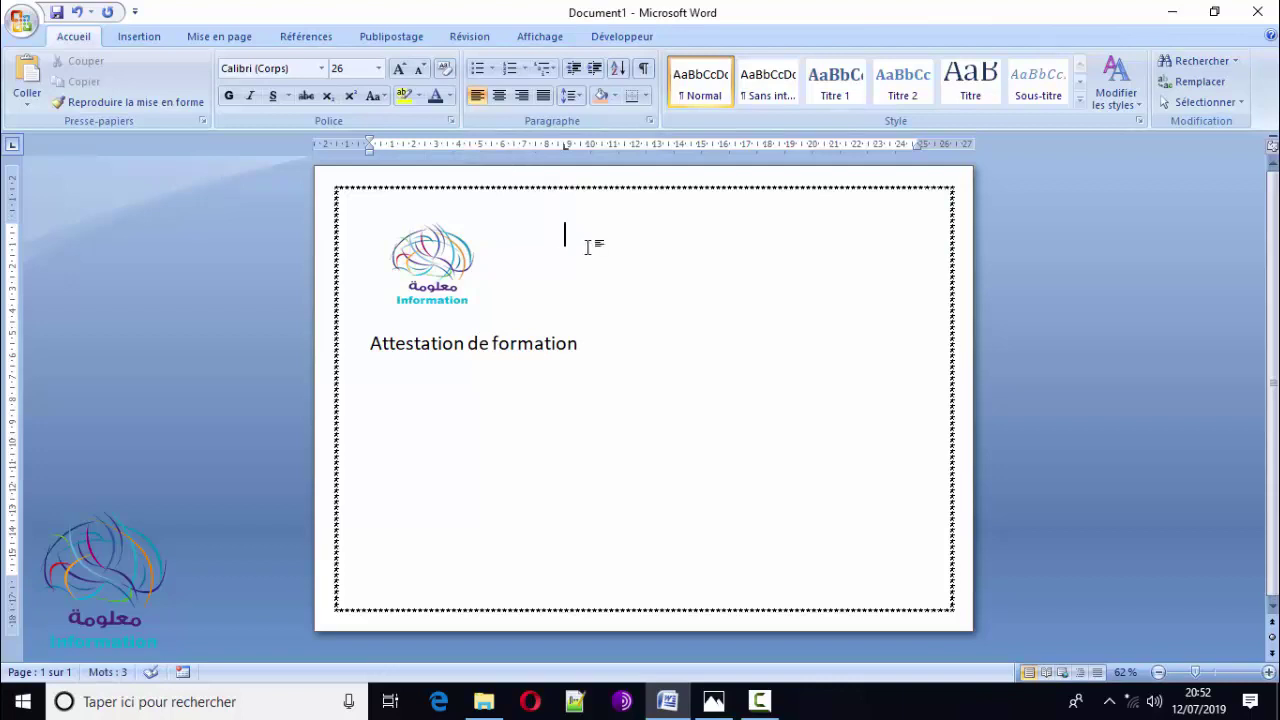
type("ce")
type(" In")
type("nformat")
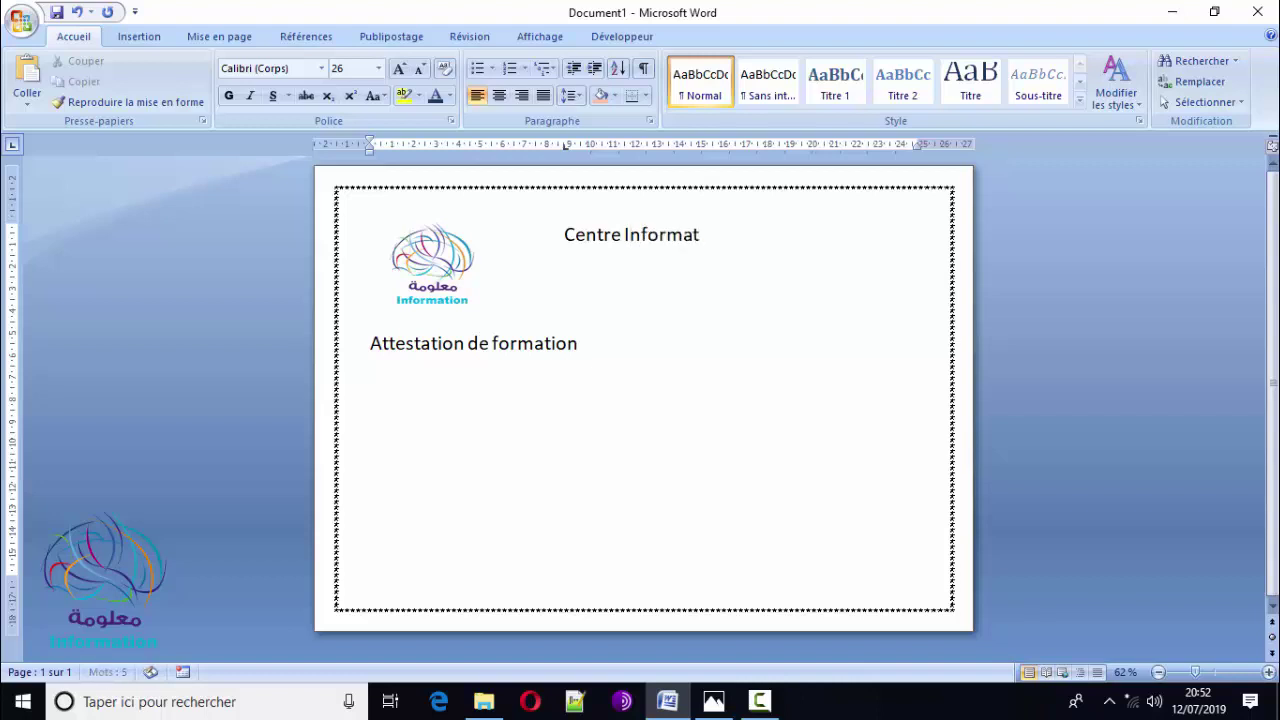
type("n")
- Colour the 'Centre Information' heading dark blue and set it to size 36
left_click_drag(742, 236, 590, 236)
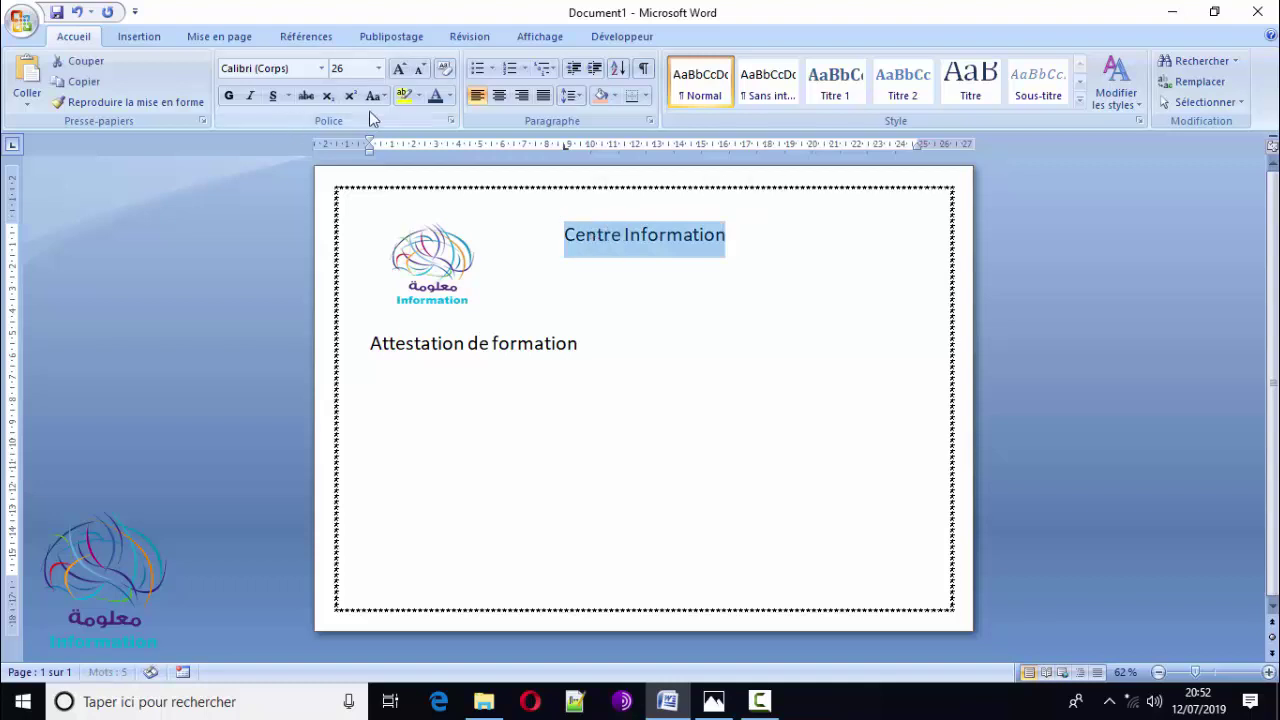
left_click(449, 97)
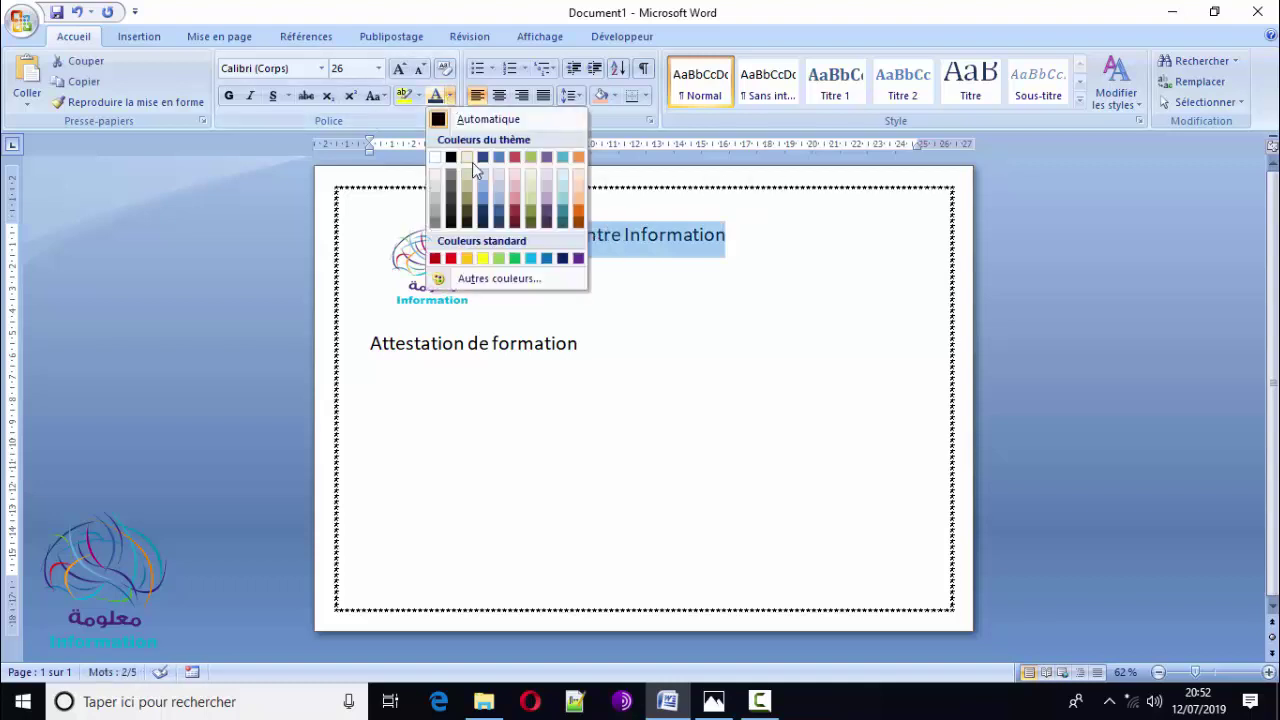
left_click(489, 216)
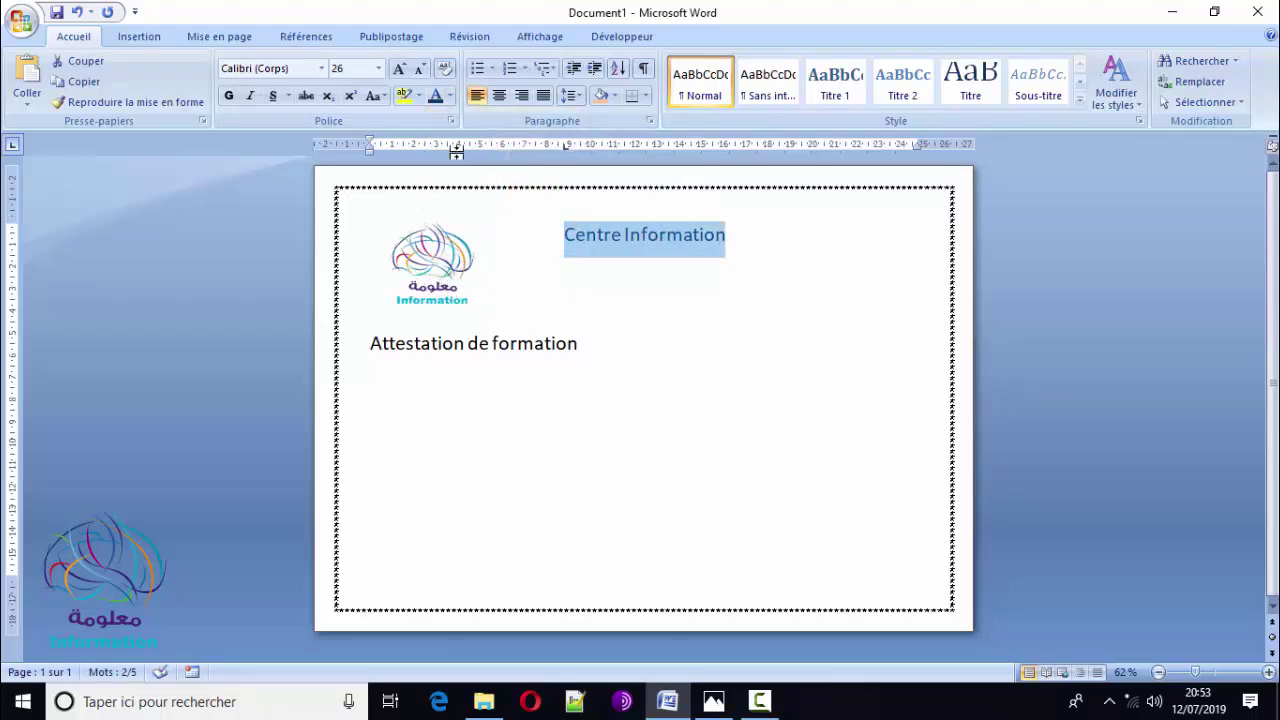
left_click(378, 69)
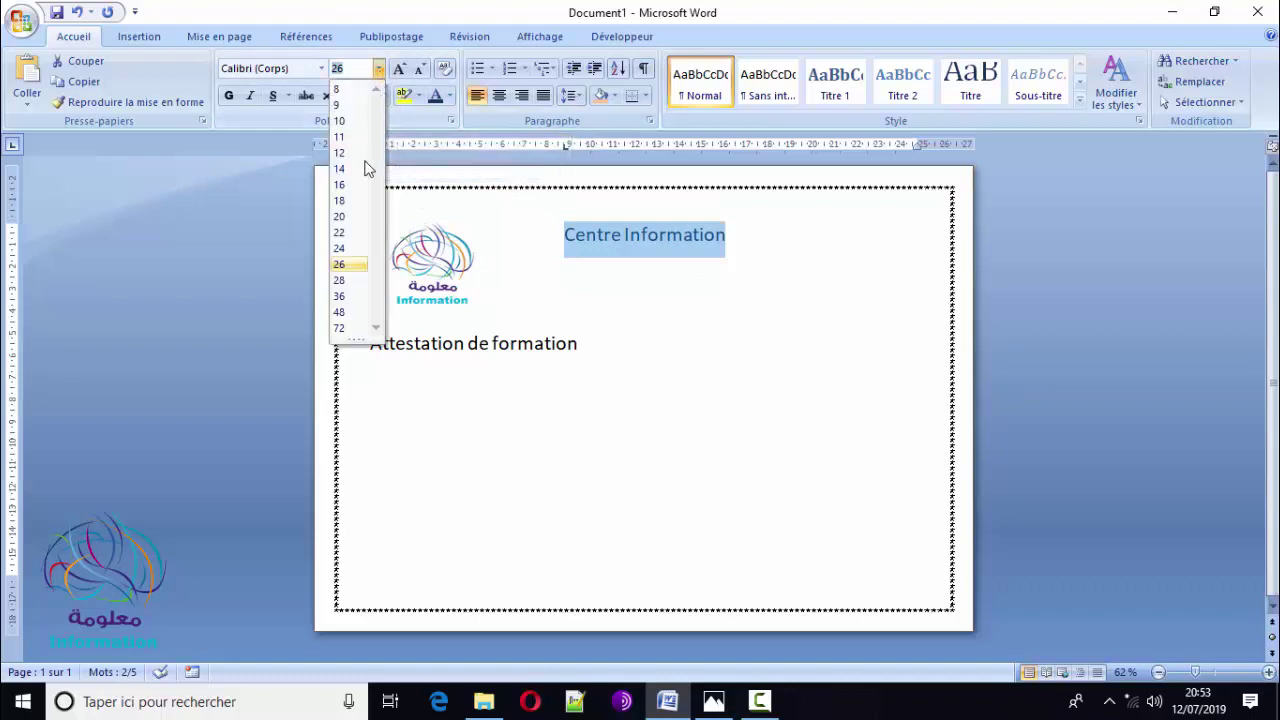
left_click(362, 297)
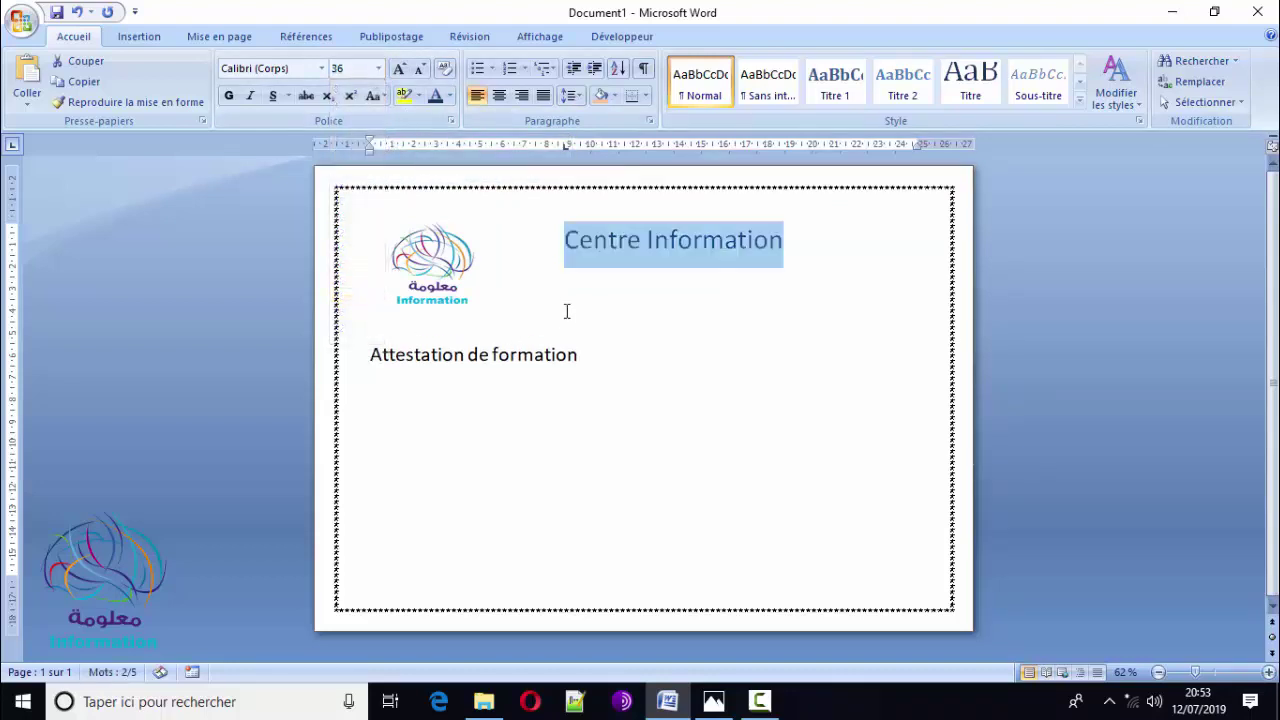
left_click(542, 300)
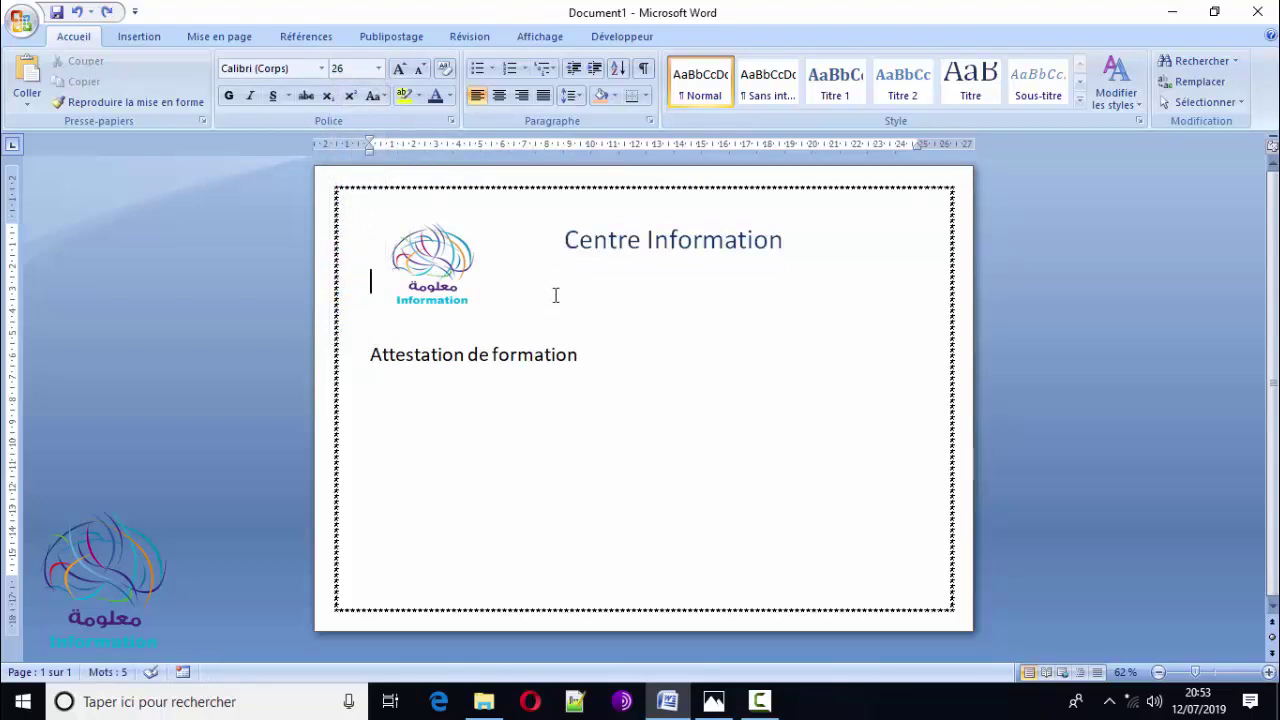
- Type 'Centre de formation et cours de soutiens' beside the logo, fixing 'formatio', and select it
double_click(554, 290)
type("tre de ")
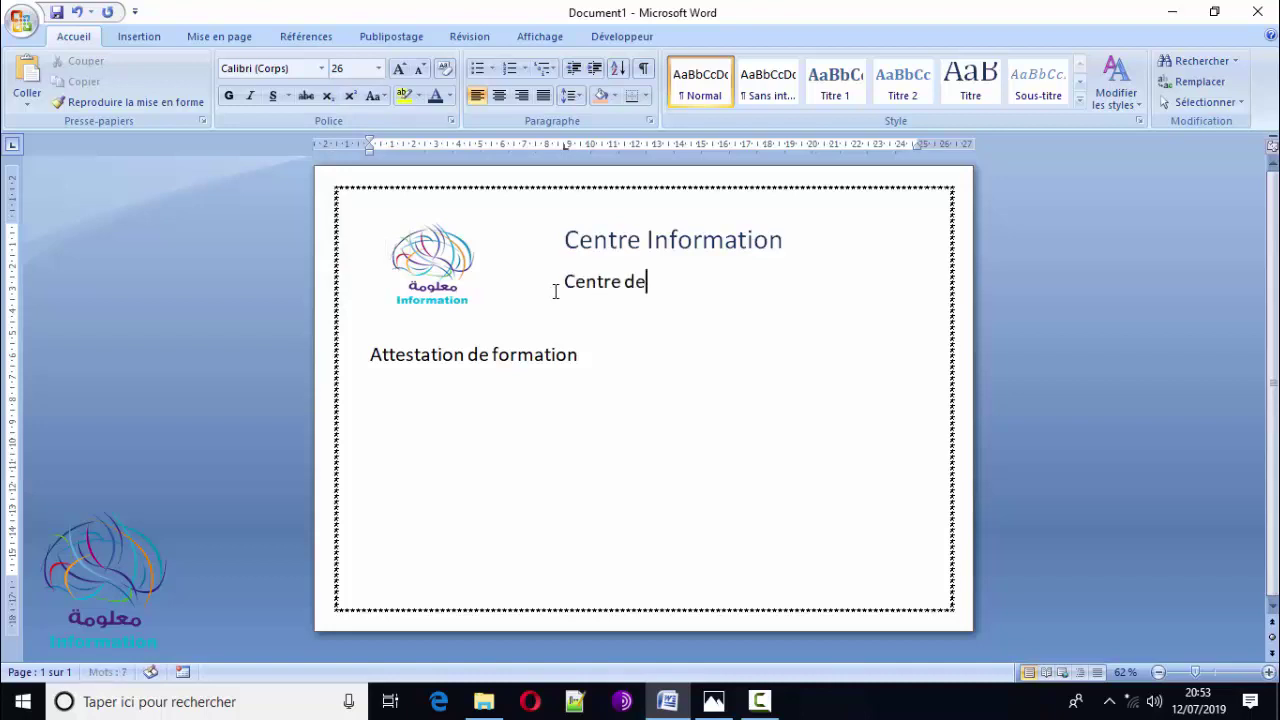
type("format")
type("io et ")
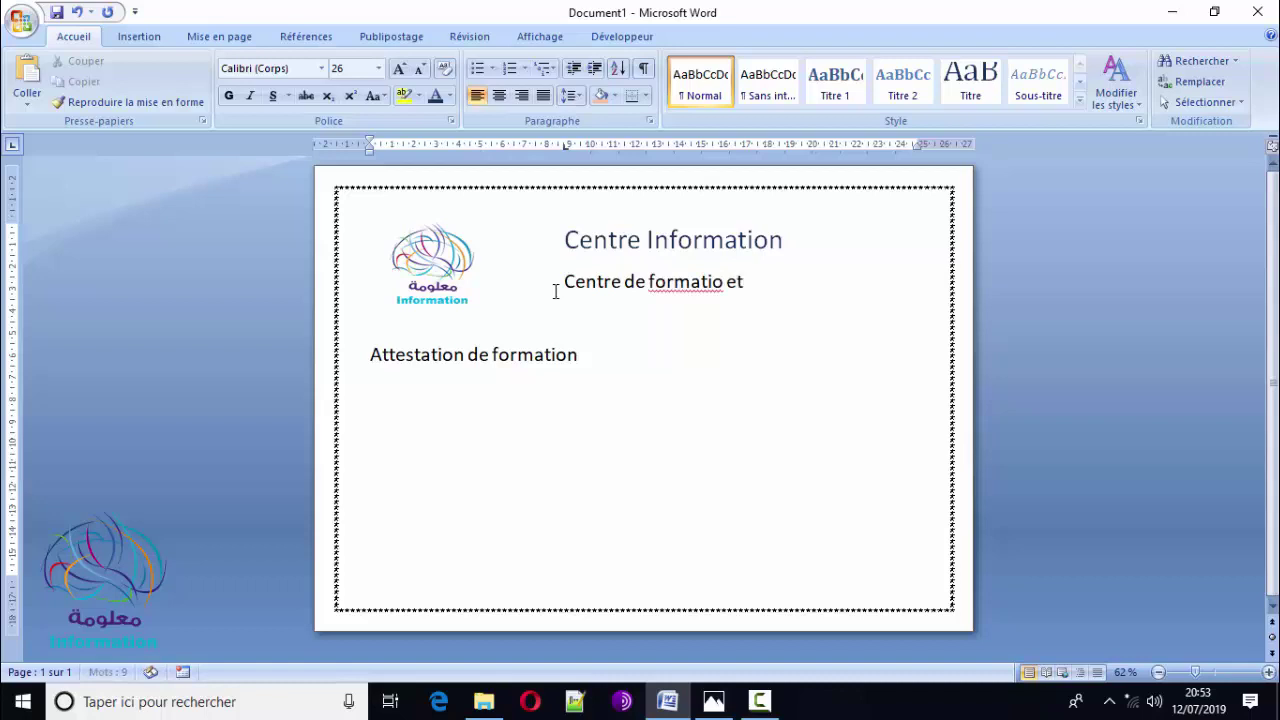
type("cour")
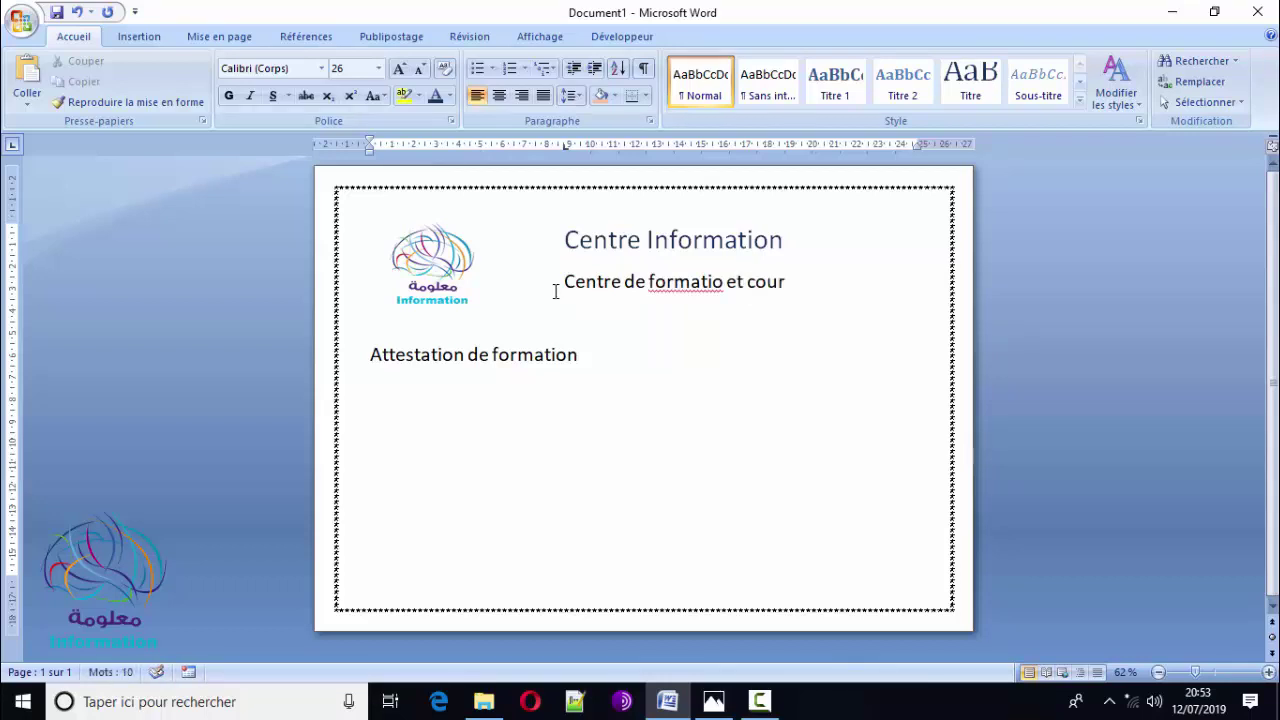
type("s de soutiens")
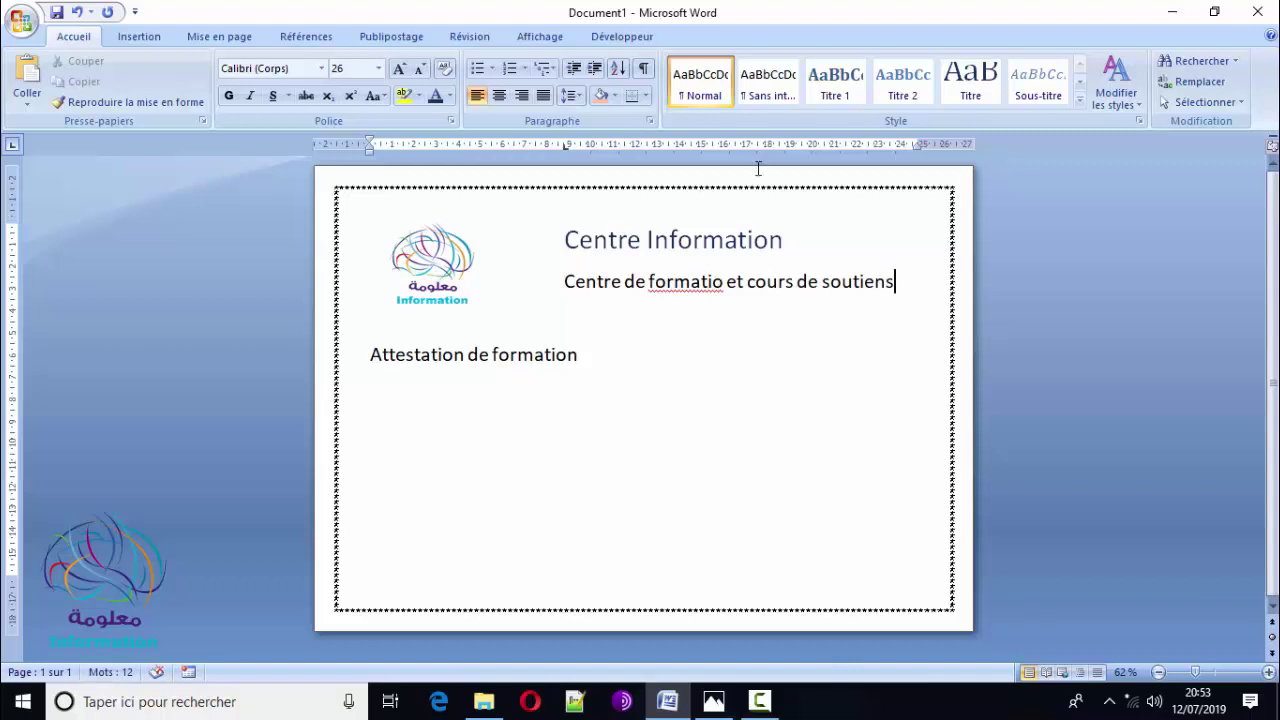
right_click(691, 287)
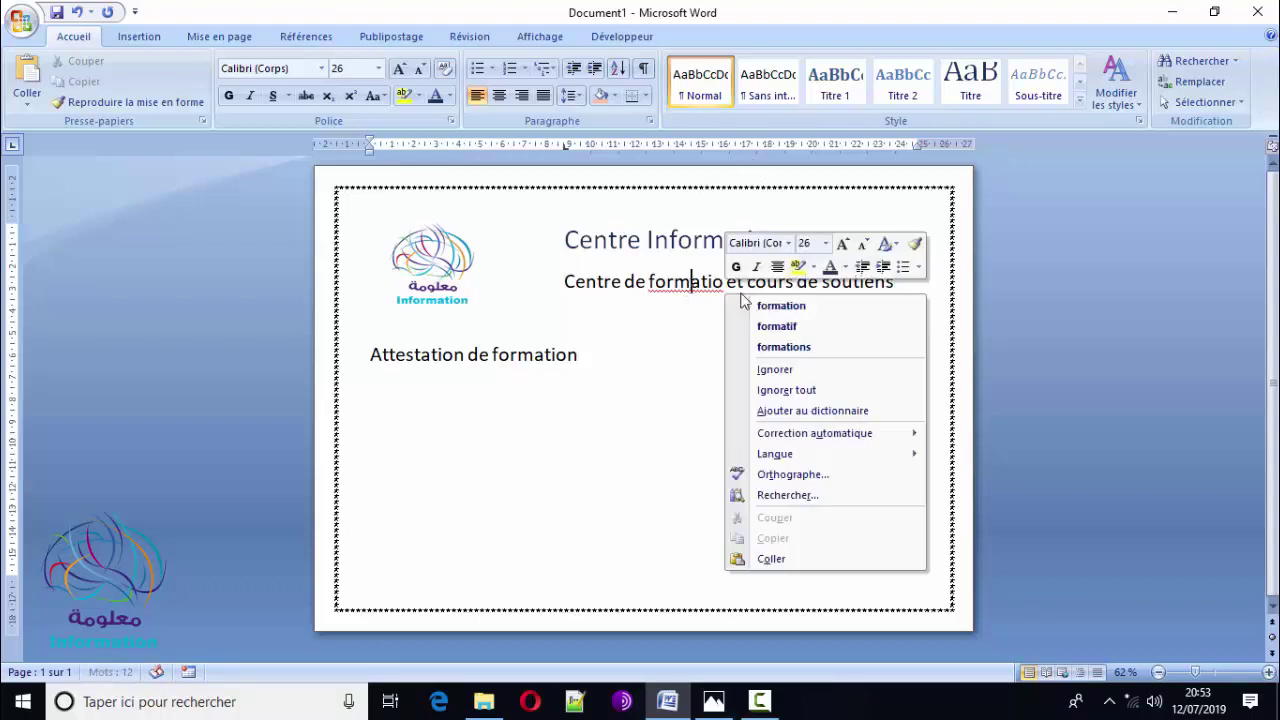
left_click(819, 311)
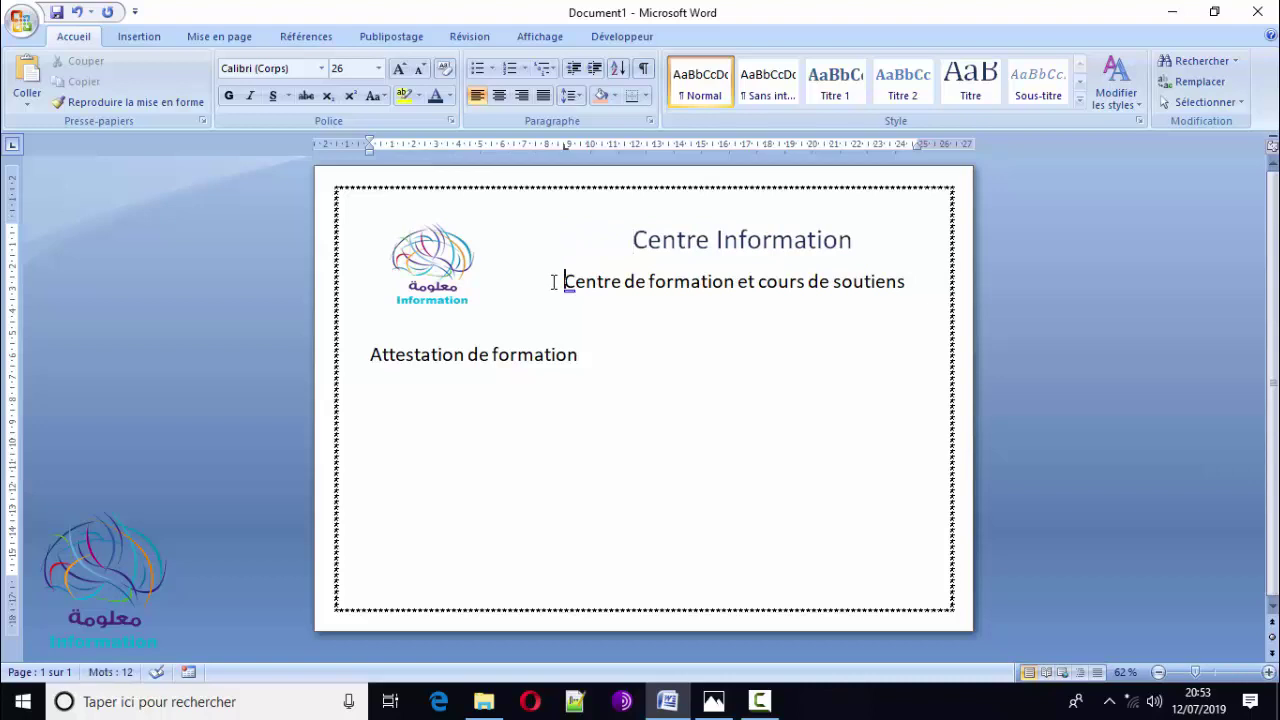
mouse_move(565, 281)
left_mouse_down()
mouse_move(927, 304)
mouse_move(904, 283)
left_mouse_up()
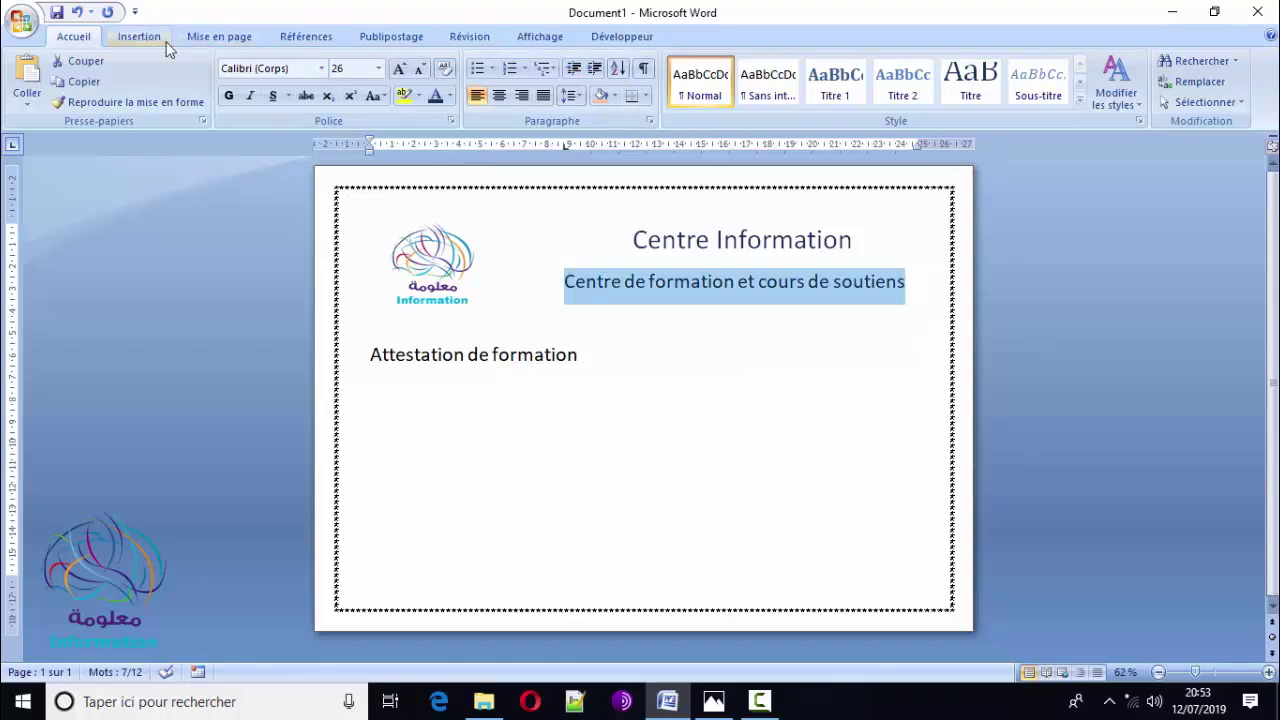
- Try a grey highlight on the subtitle line, then remove it
left_click(418, 95)
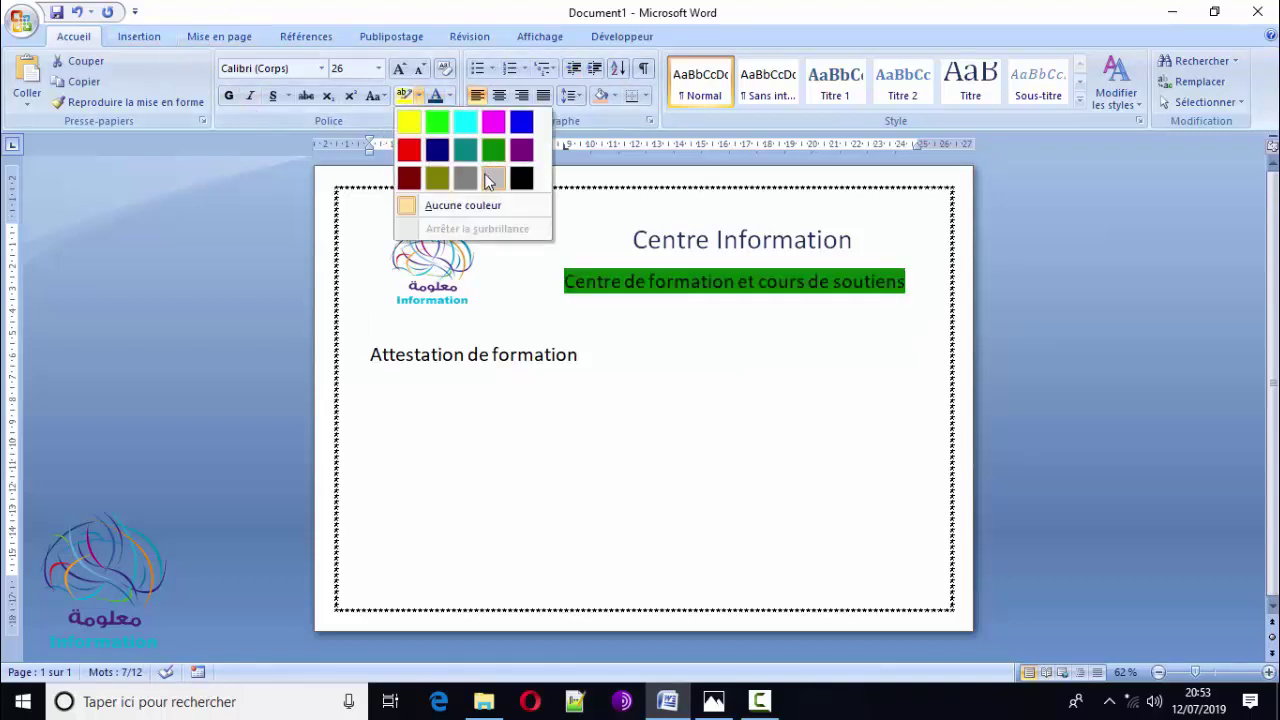
left_click(490, 180)
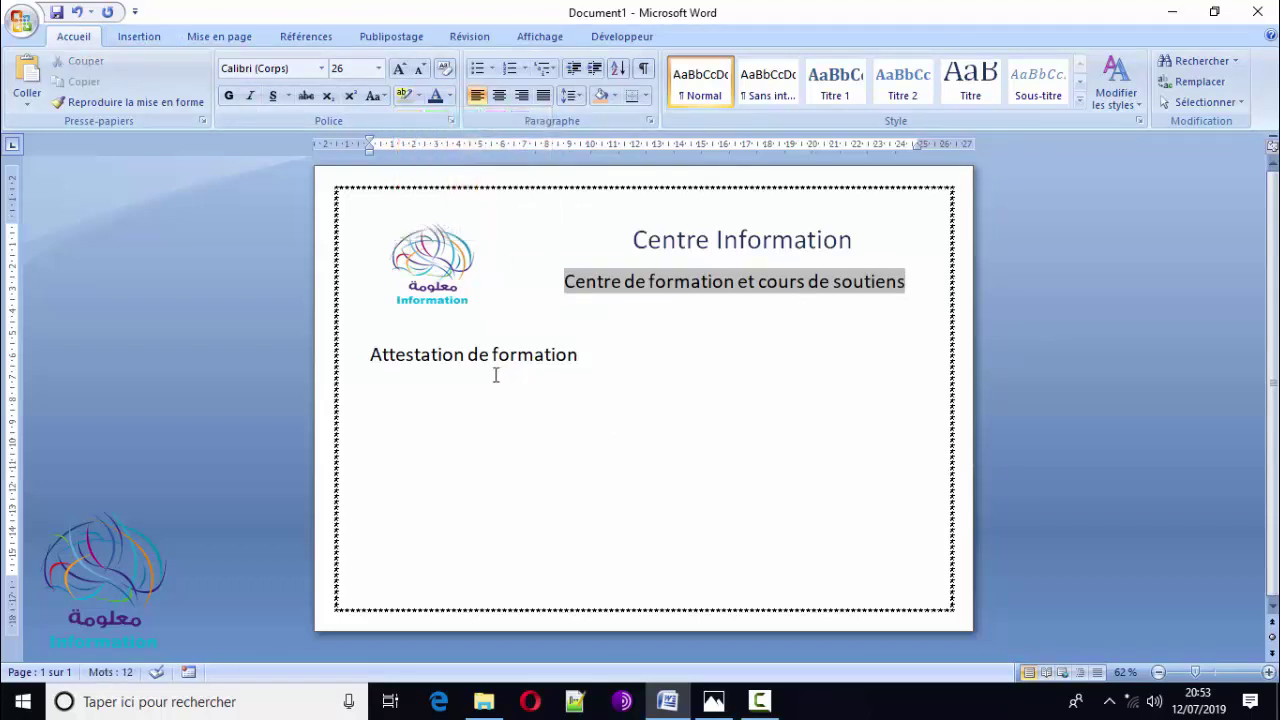
left_click_drag(566, 281, 911, 289)
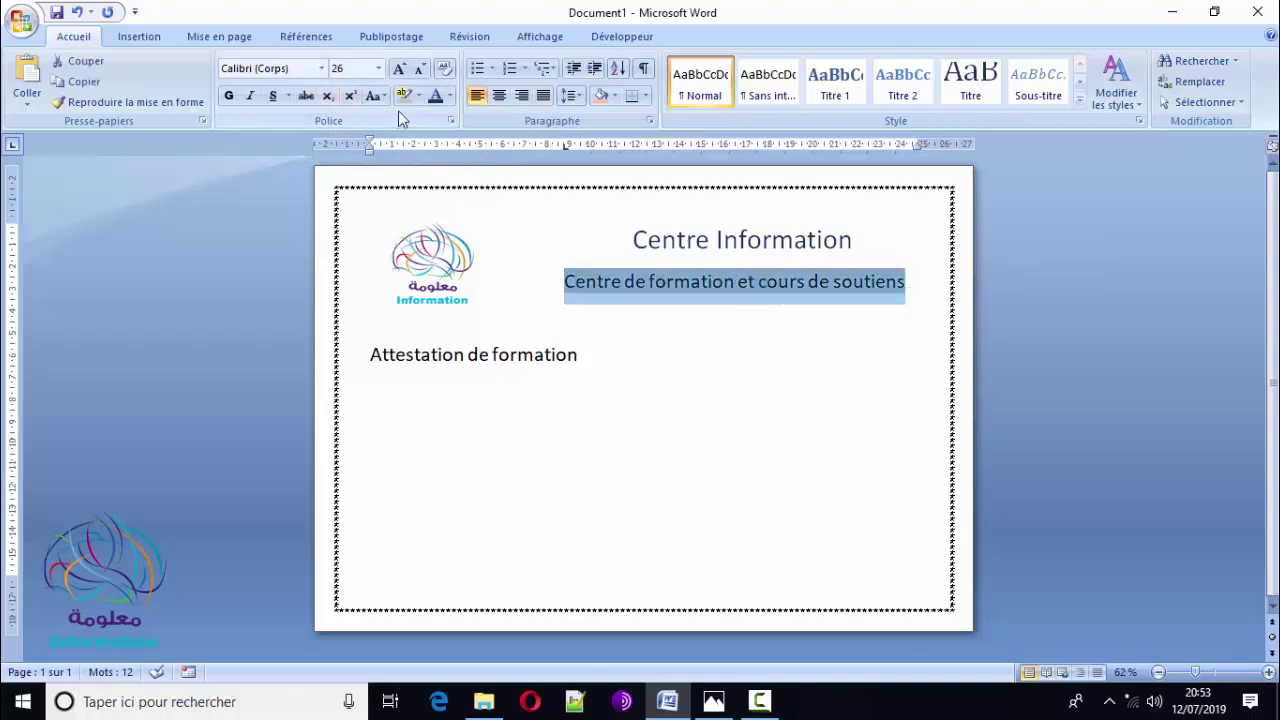
left_click(418, 95)
left_click(446, 206)
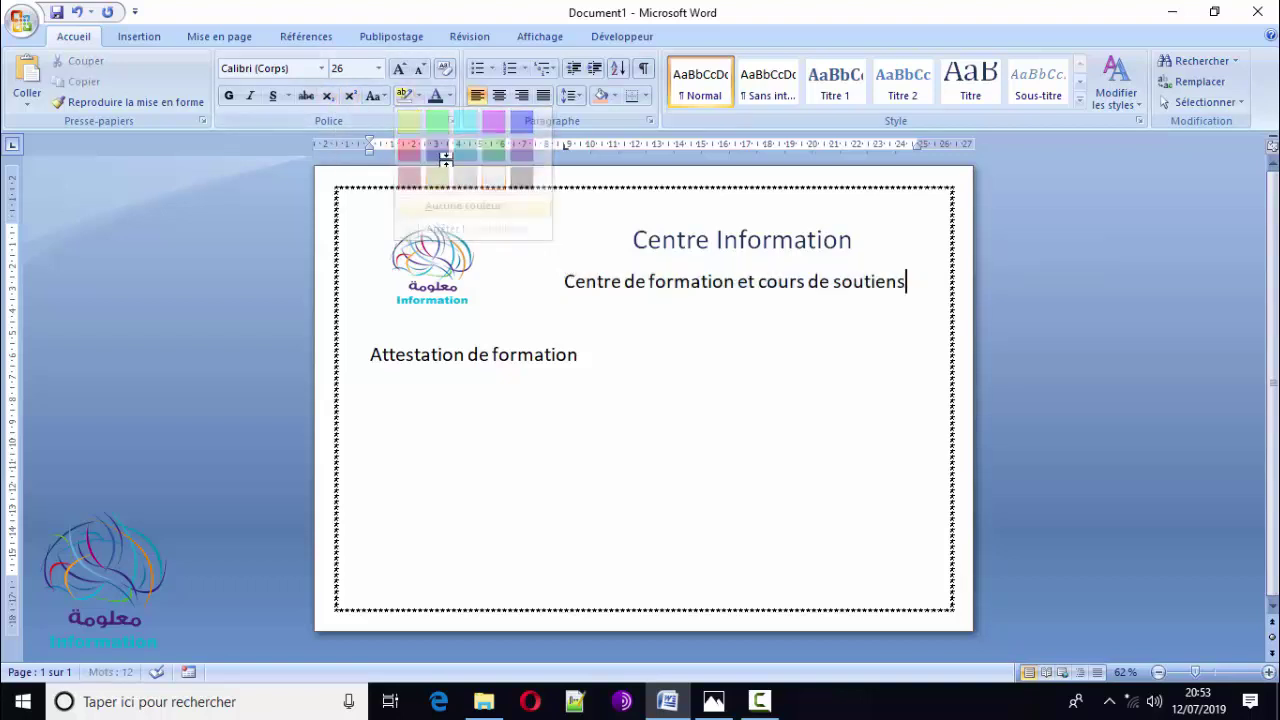
left_click(449, 95)
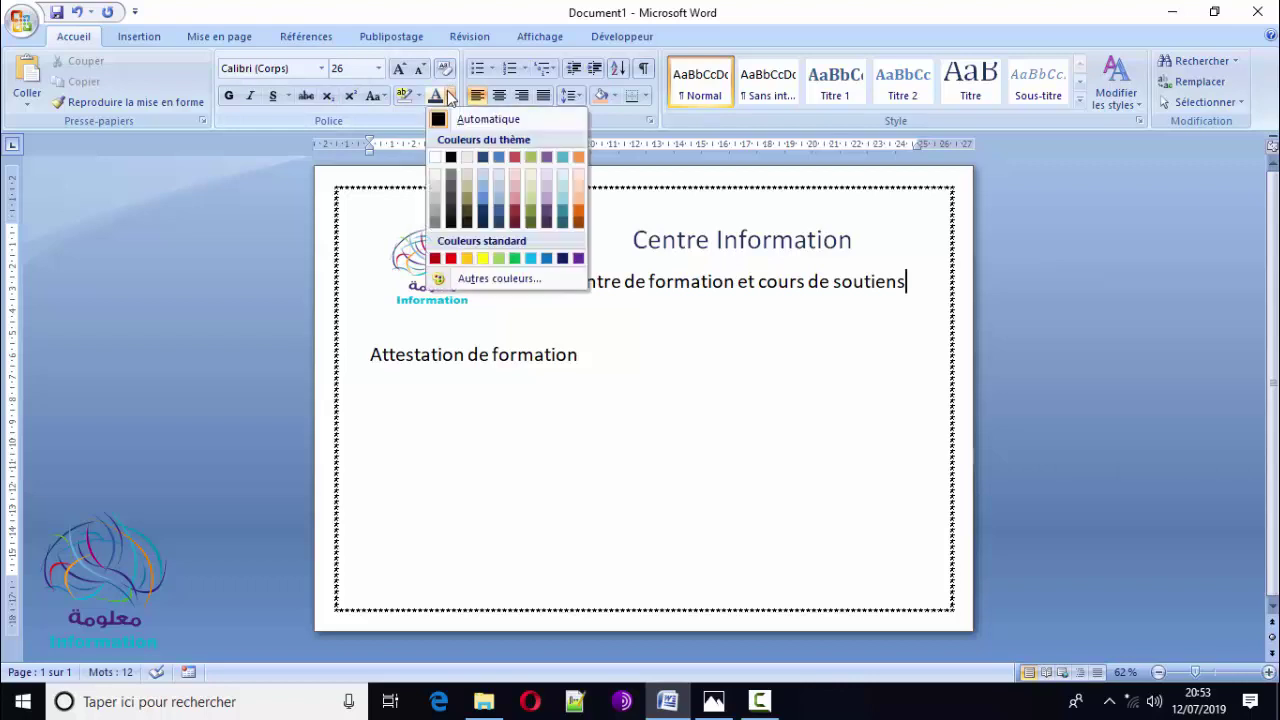
left_click(778, 332)
- Colour the subtitle purple and place the cursor before the Centre Information title
mouse_move(895, 288)
left_mouse_down()
mouse_move(576, 262)
mouse_move(563, 281)
left_mouse_up()
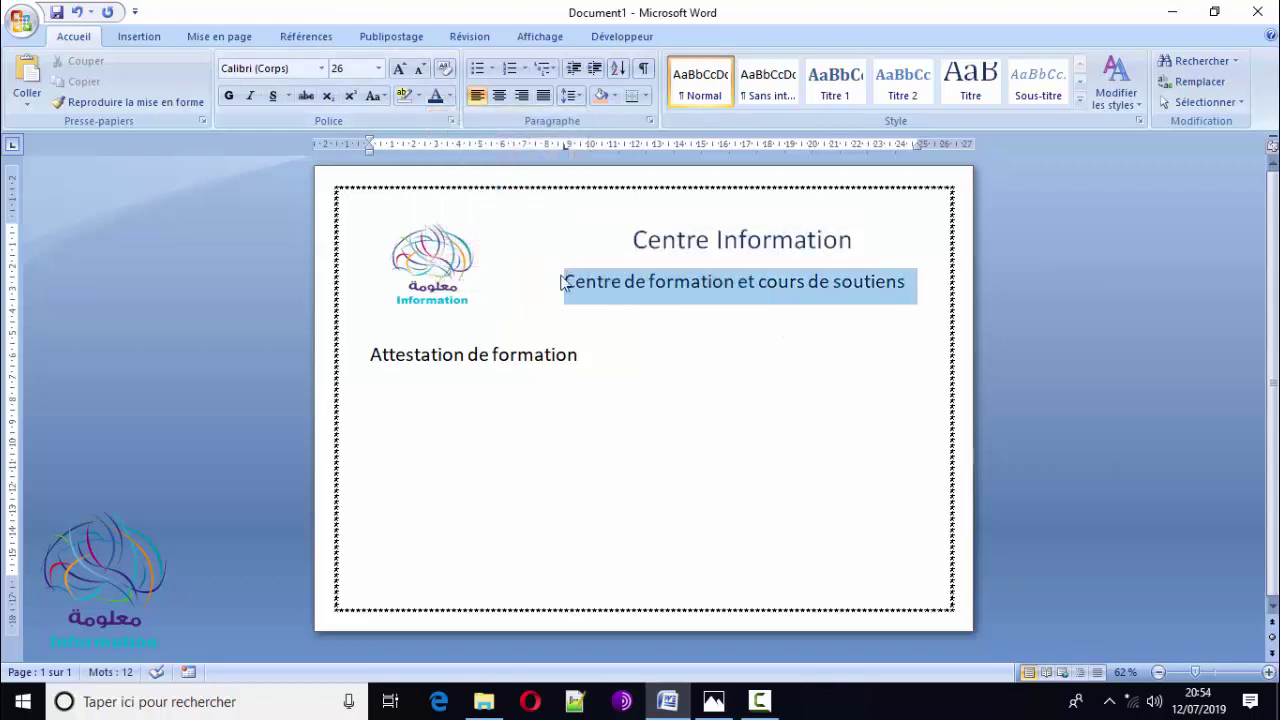
left_click(449, 95)
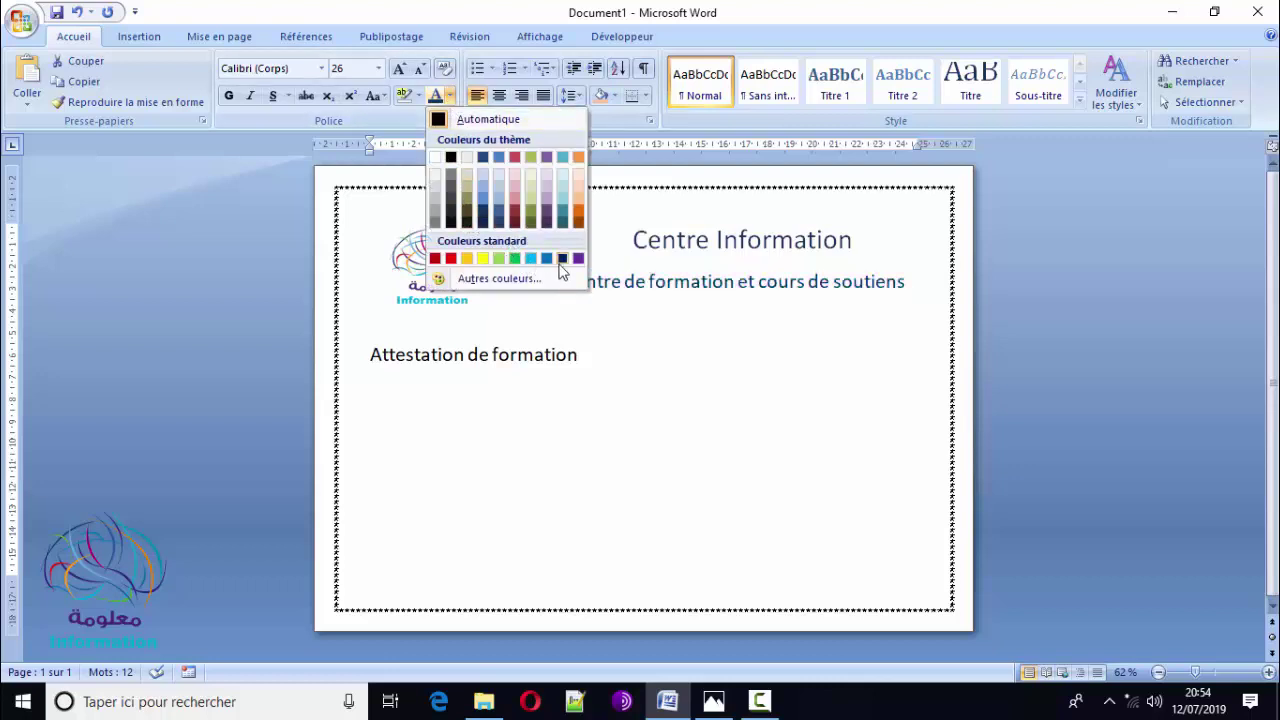
left_click(548, 212)
left_click(585, 358)
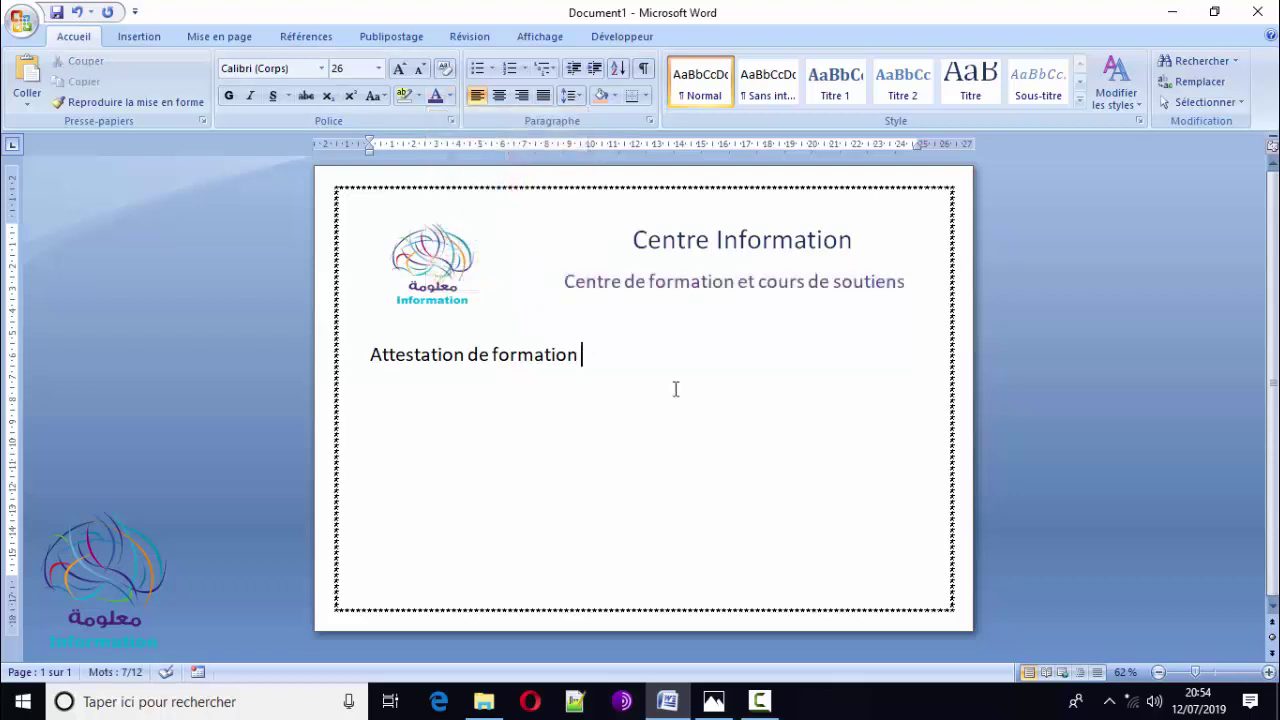
left_click(614, 255)
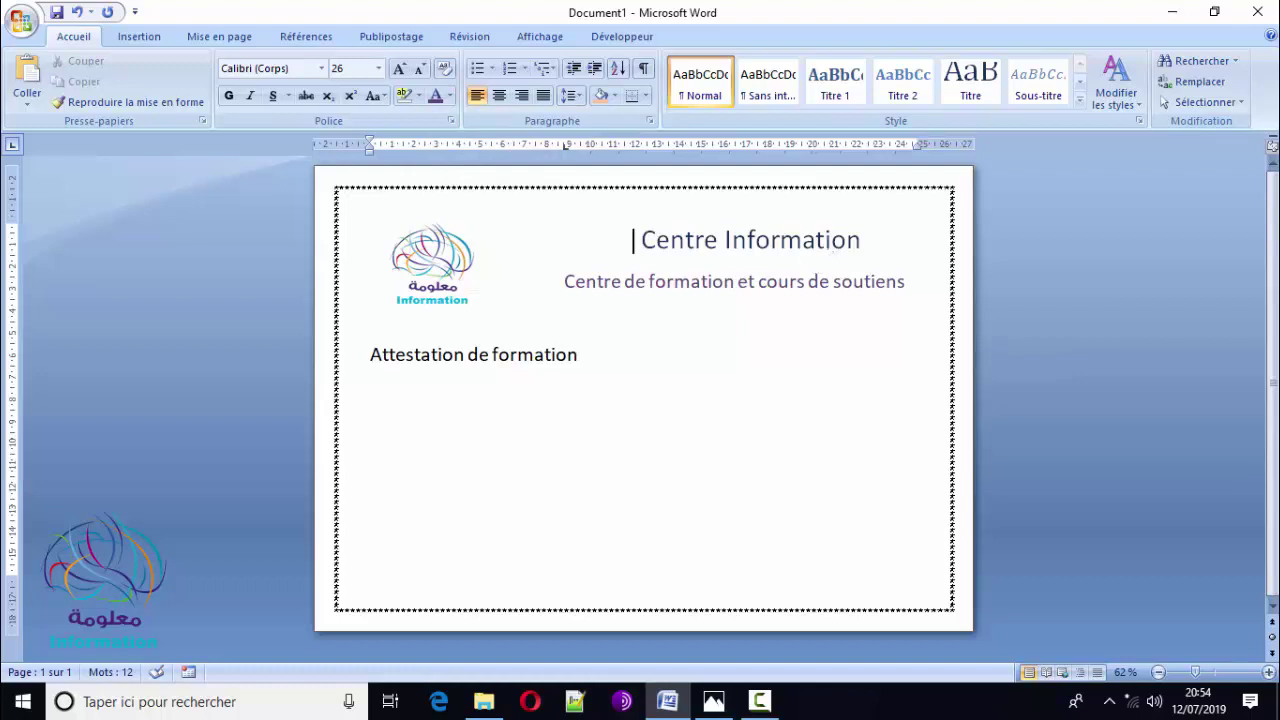
- Delete the extra space before 'Attestation de formation' and centre that heading line
key("BackSpace")
left_click(557, 355)
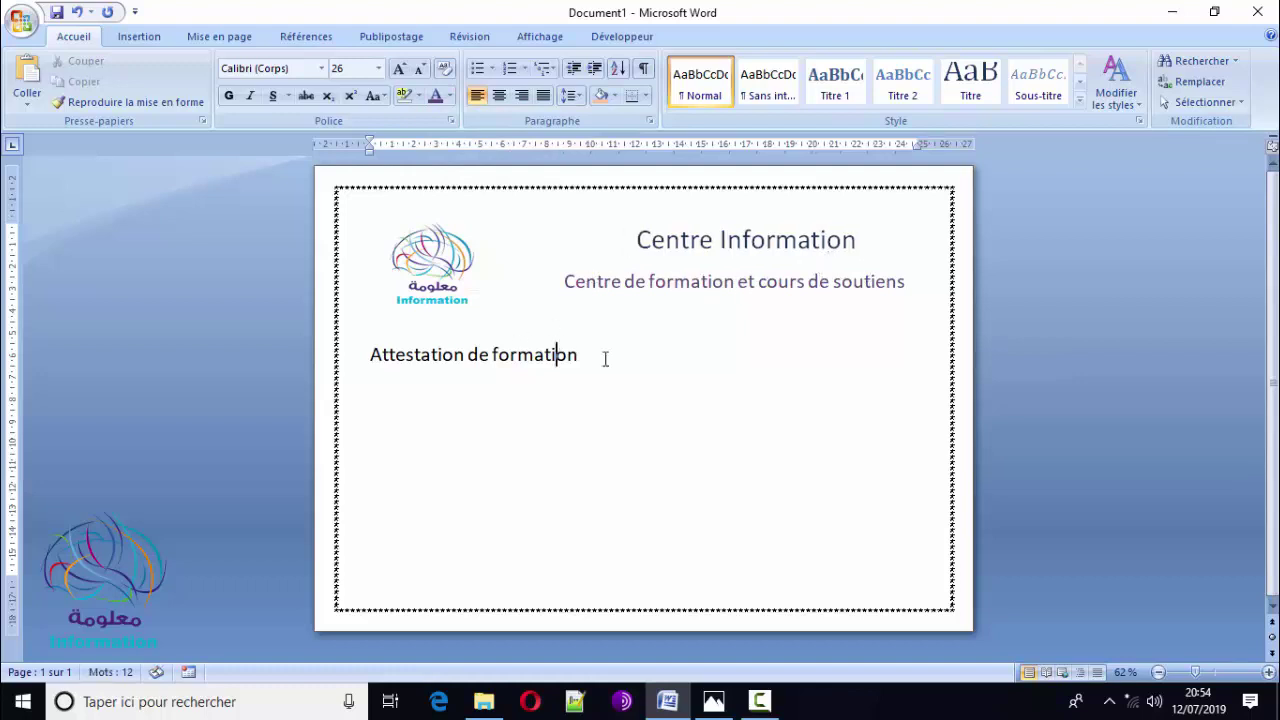
left_click_drag(605, 358, 423, 352)
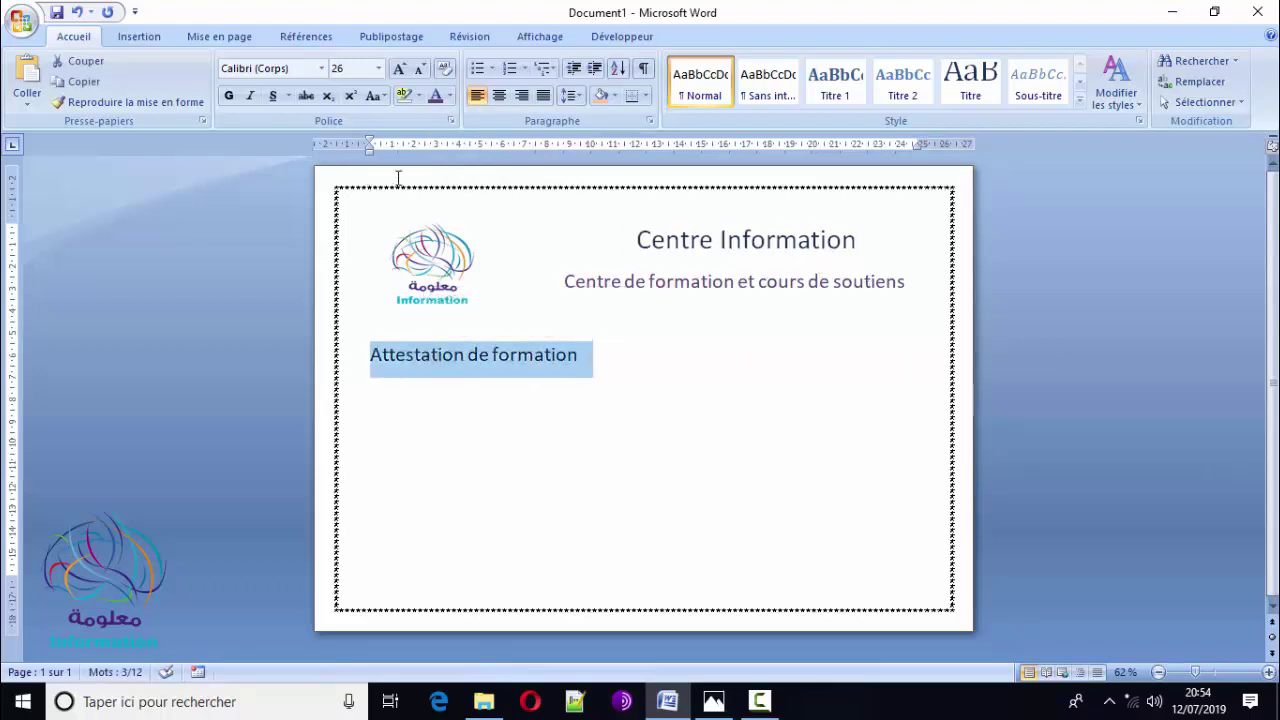
left_click(498, 96)
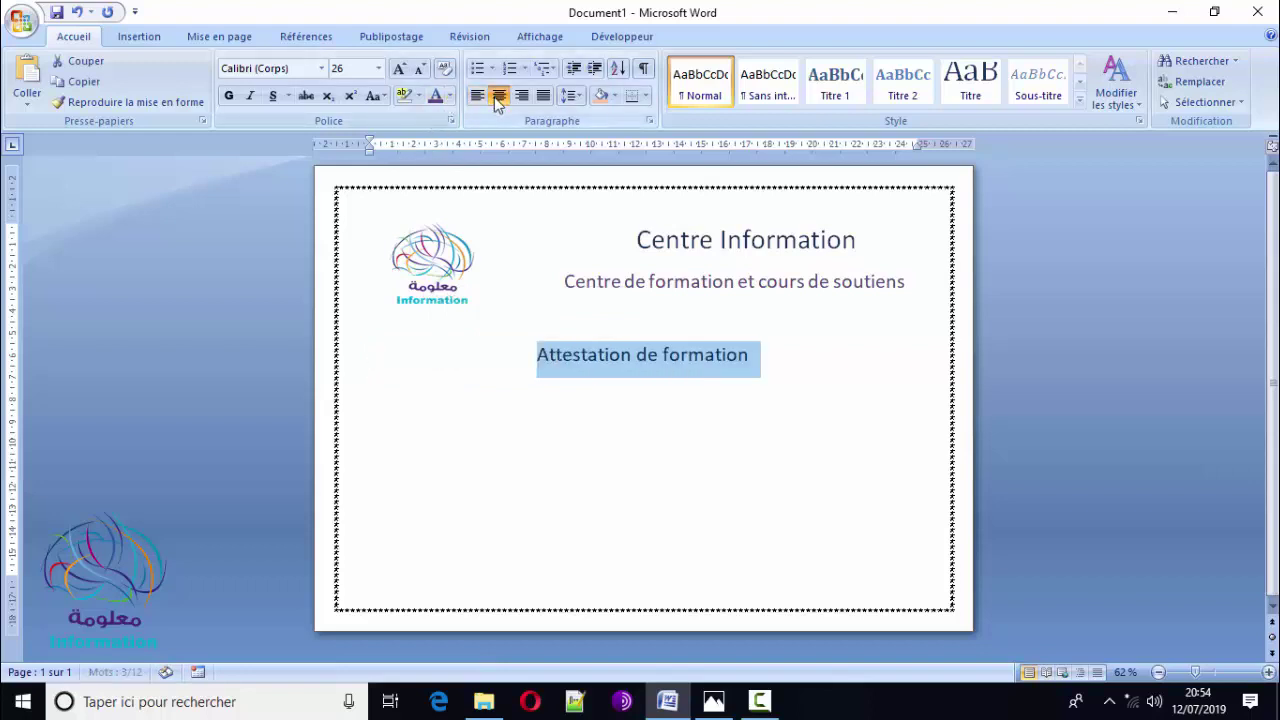
left_click(825, 363)
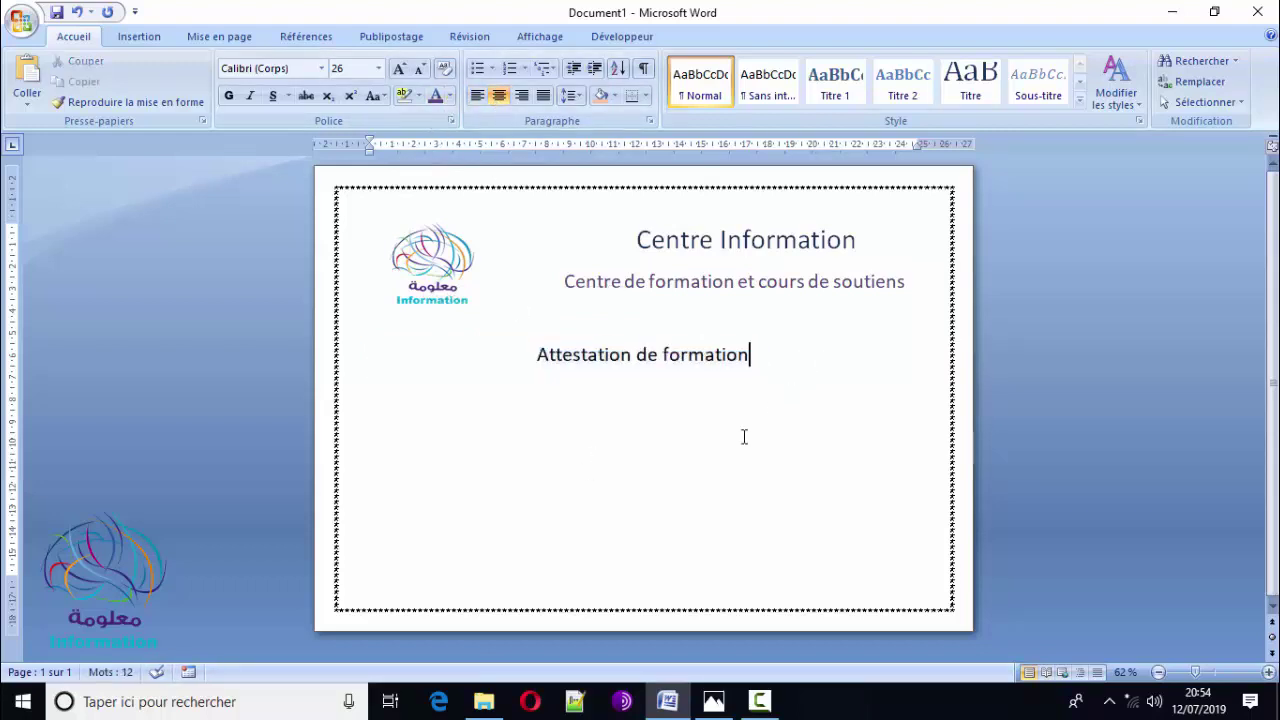
double_click(367, 404)
- Paste the prepared attestation text below the heading and set it to 16 point
right_click(367, 404)
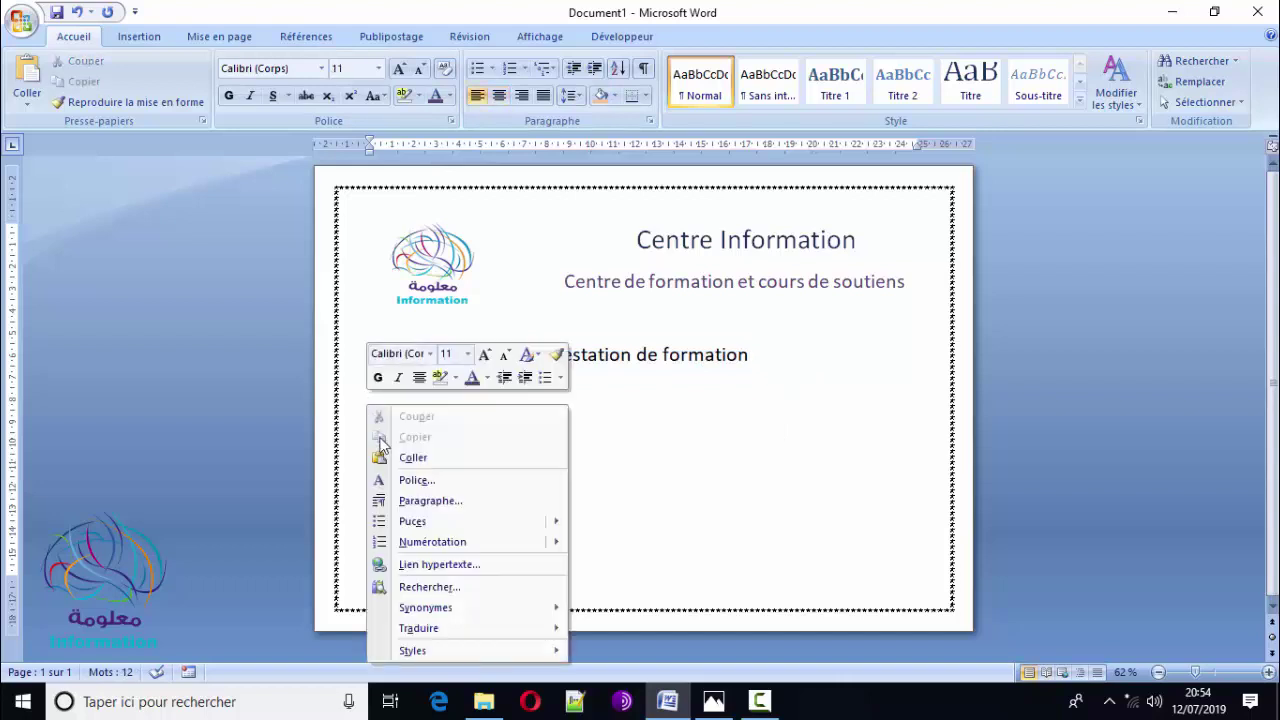
left_click(410, 454)
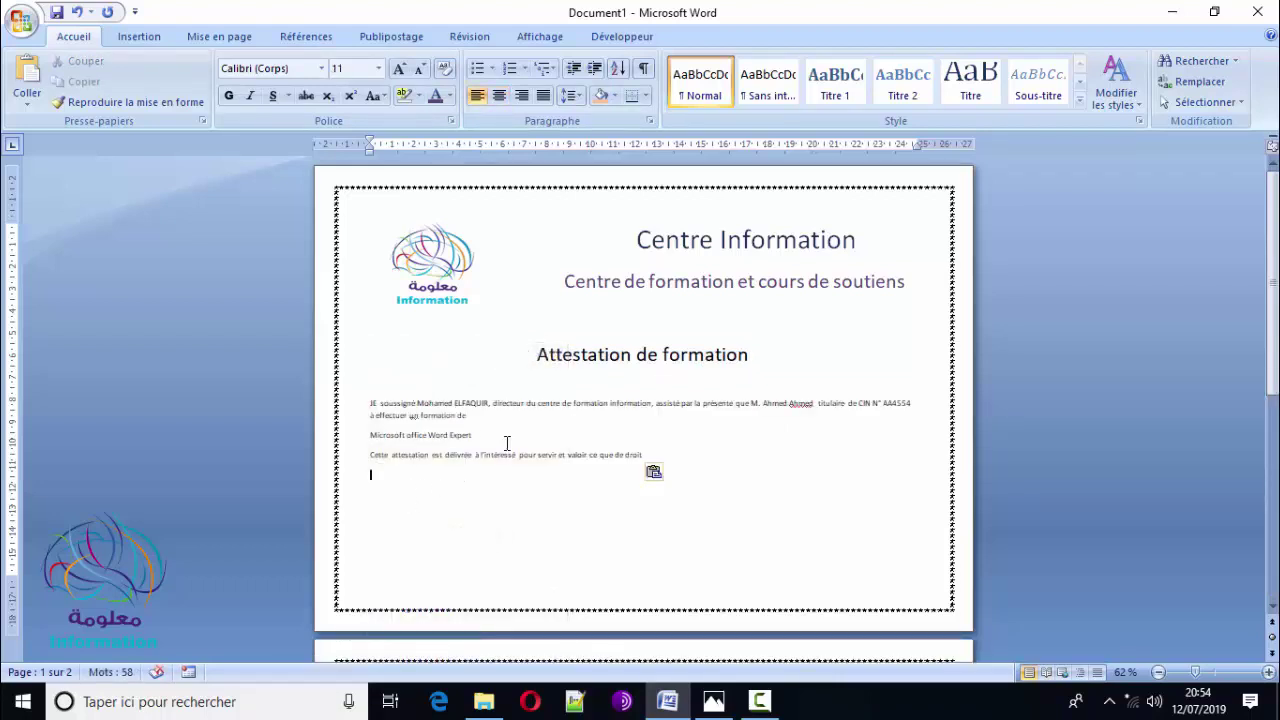
left_click_drag(649, 455, 351, 400)
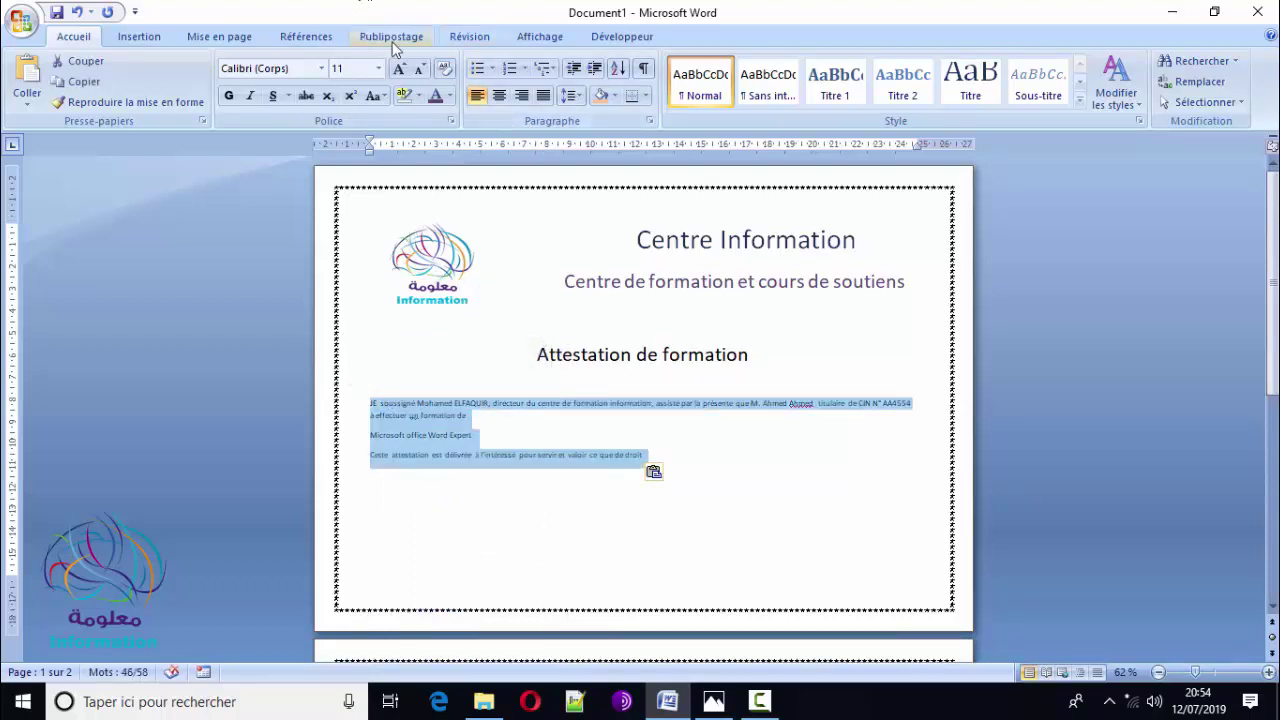
left_click(378, 68)
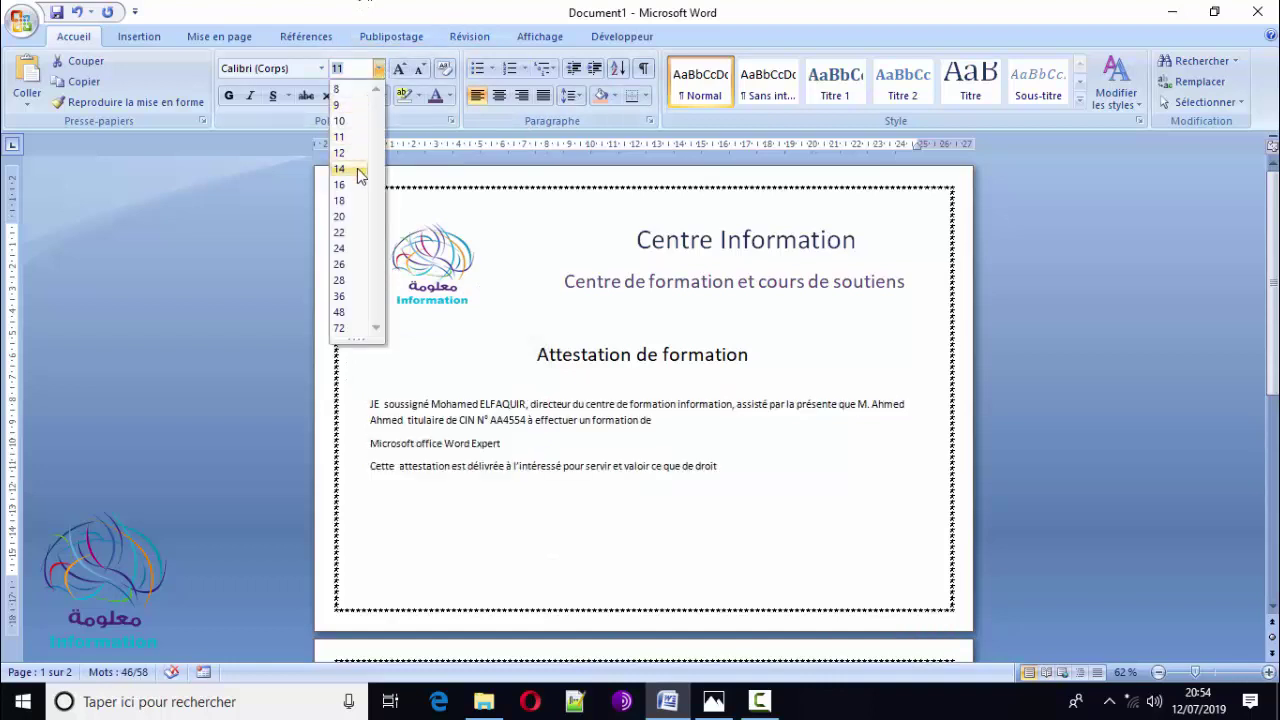
left_click(358, 185)
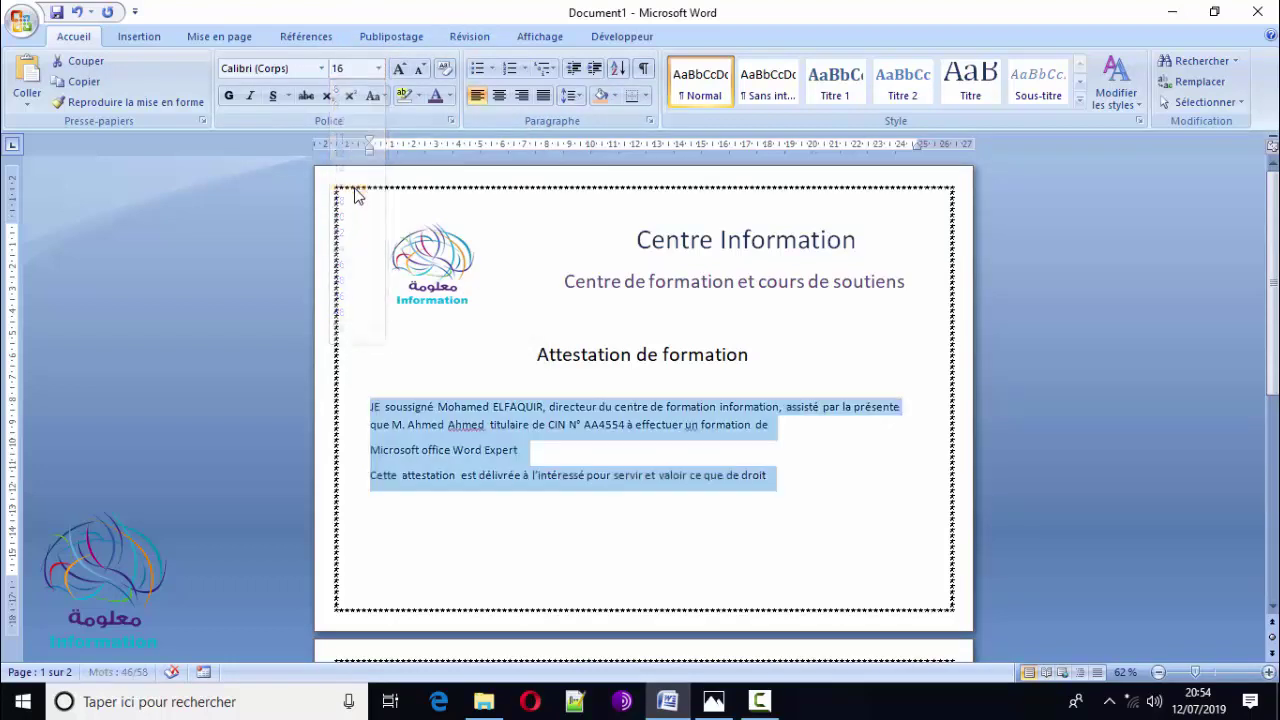
left_click(540, 462)
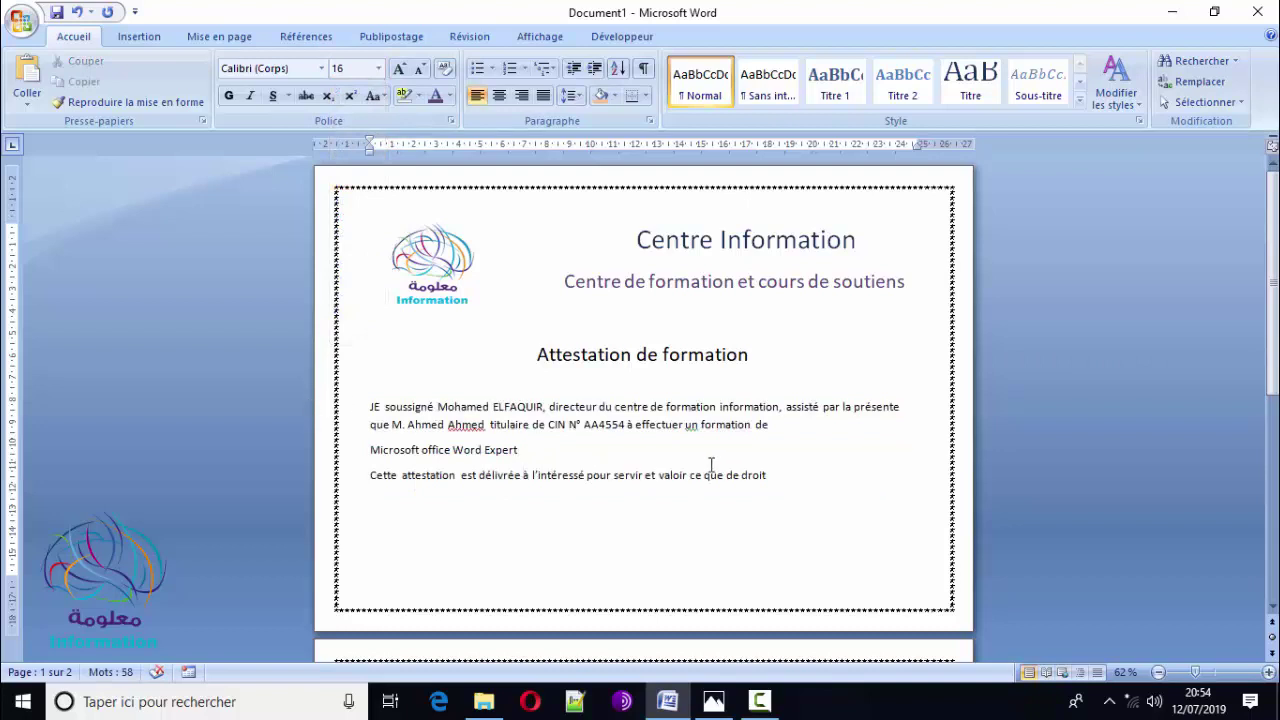
- Centre the first paragraph, colour the word 'information' dark, and ignore the repeated-word warning
left_click_drag(776, 426, 367, 385)
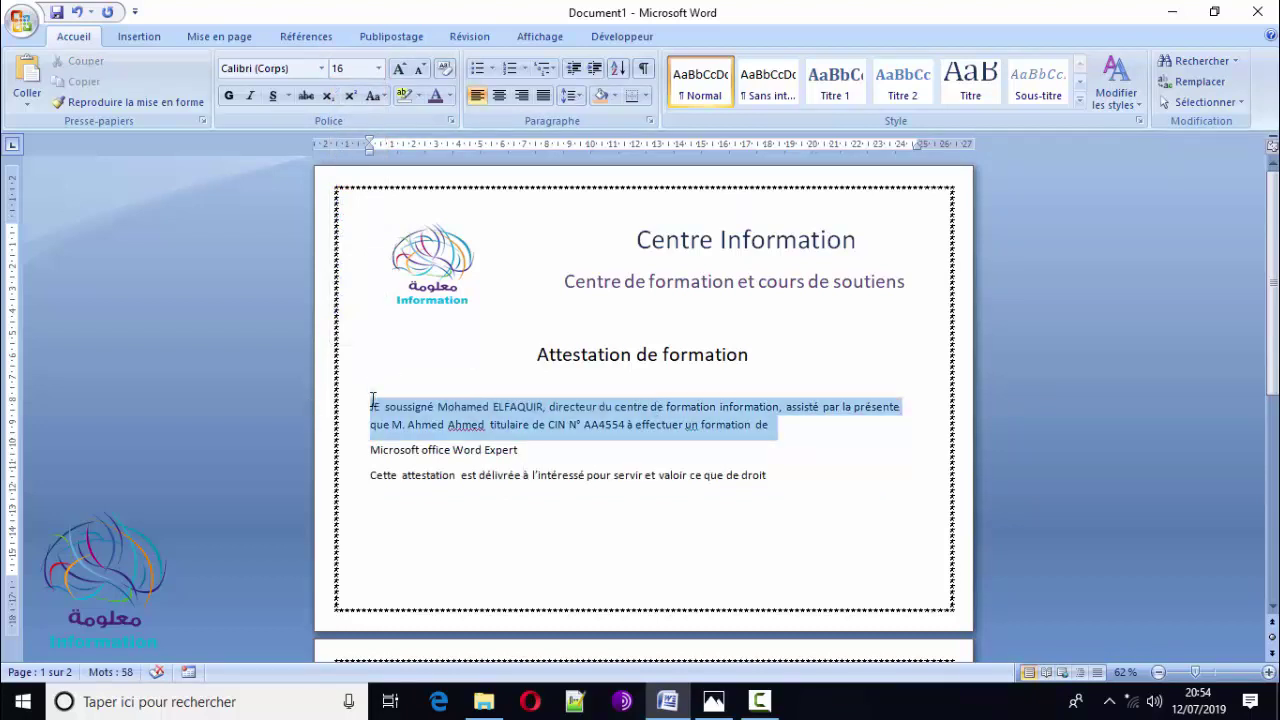
left_click(500, 98)
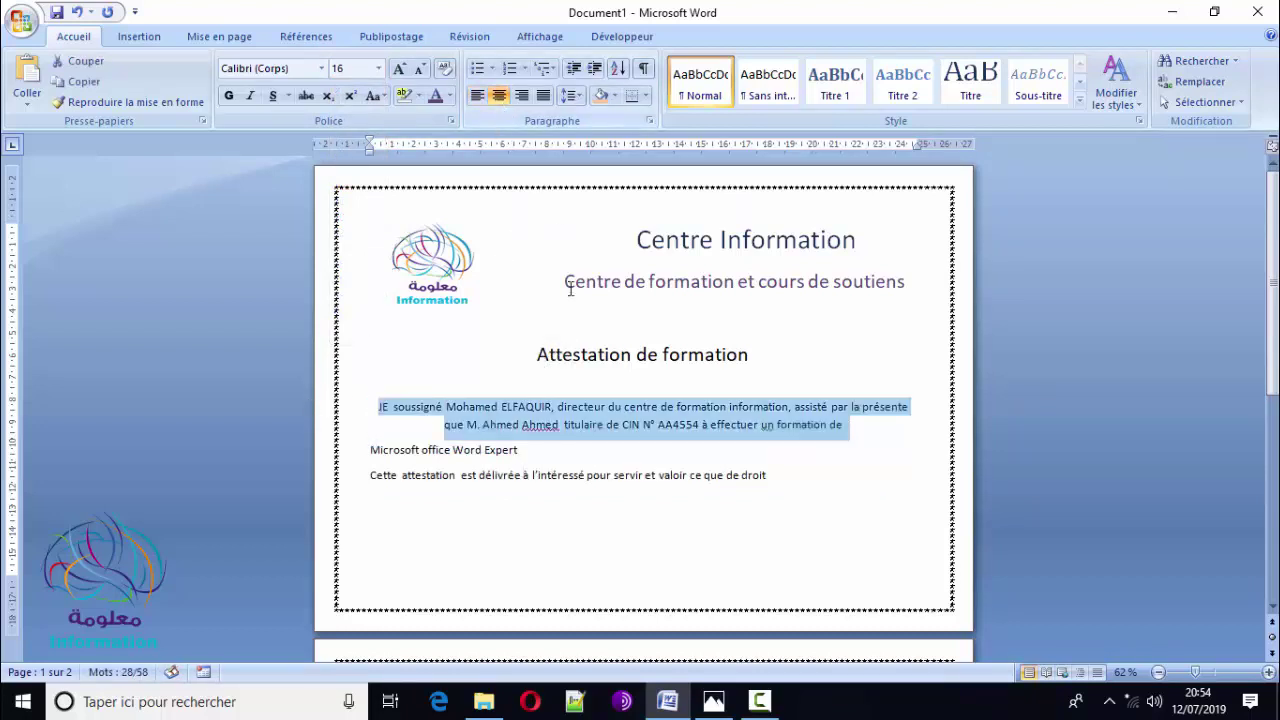
left_click(600, 424)
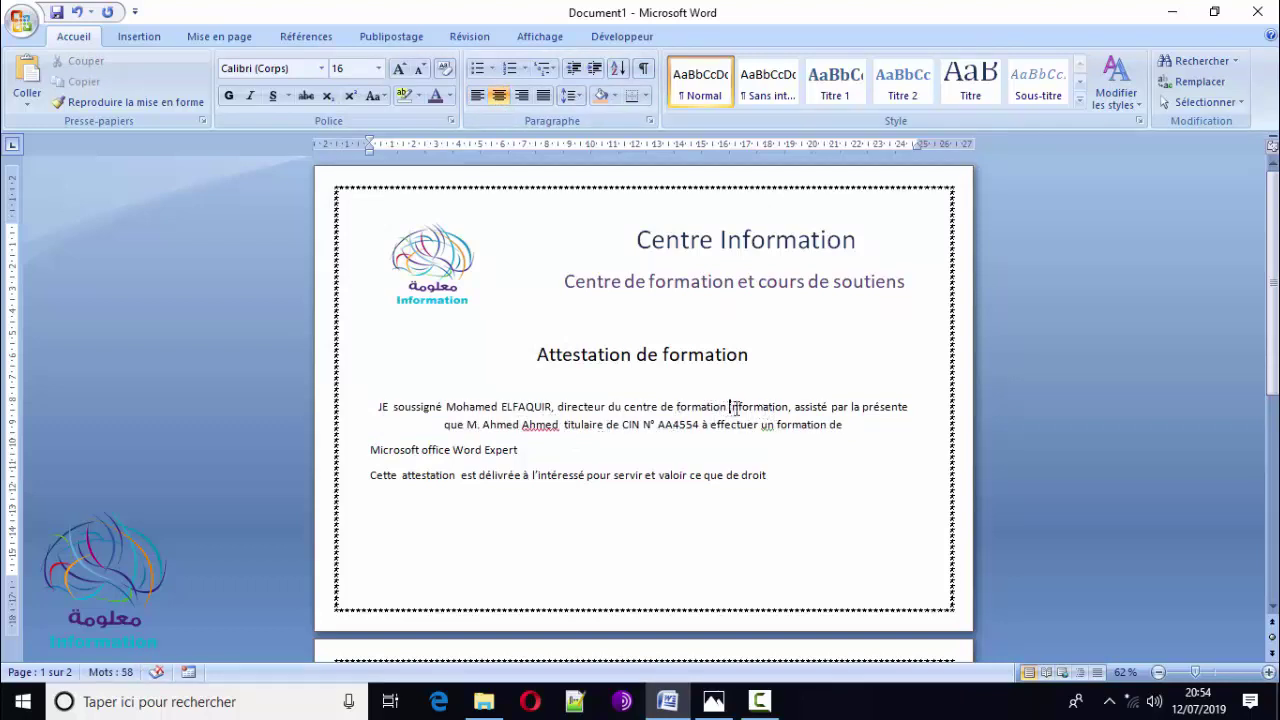
left_click_drag(731, 407, 794, 402)
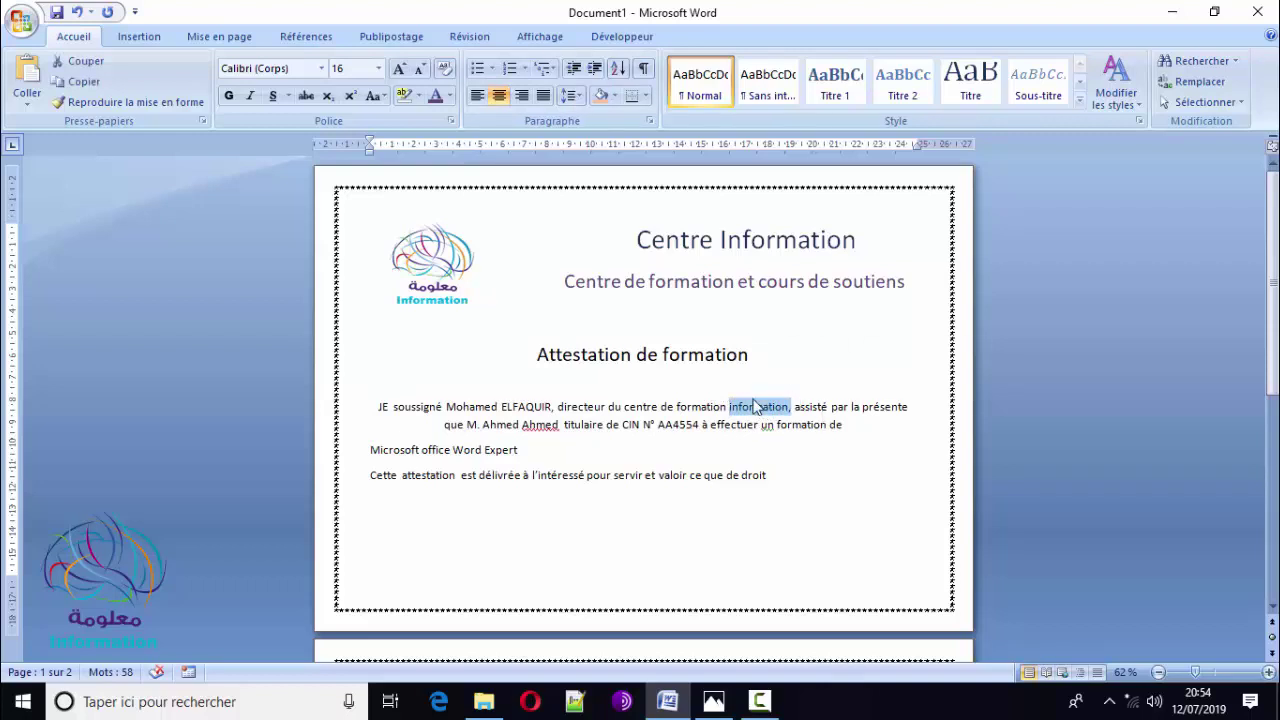
left_click(450, 96)
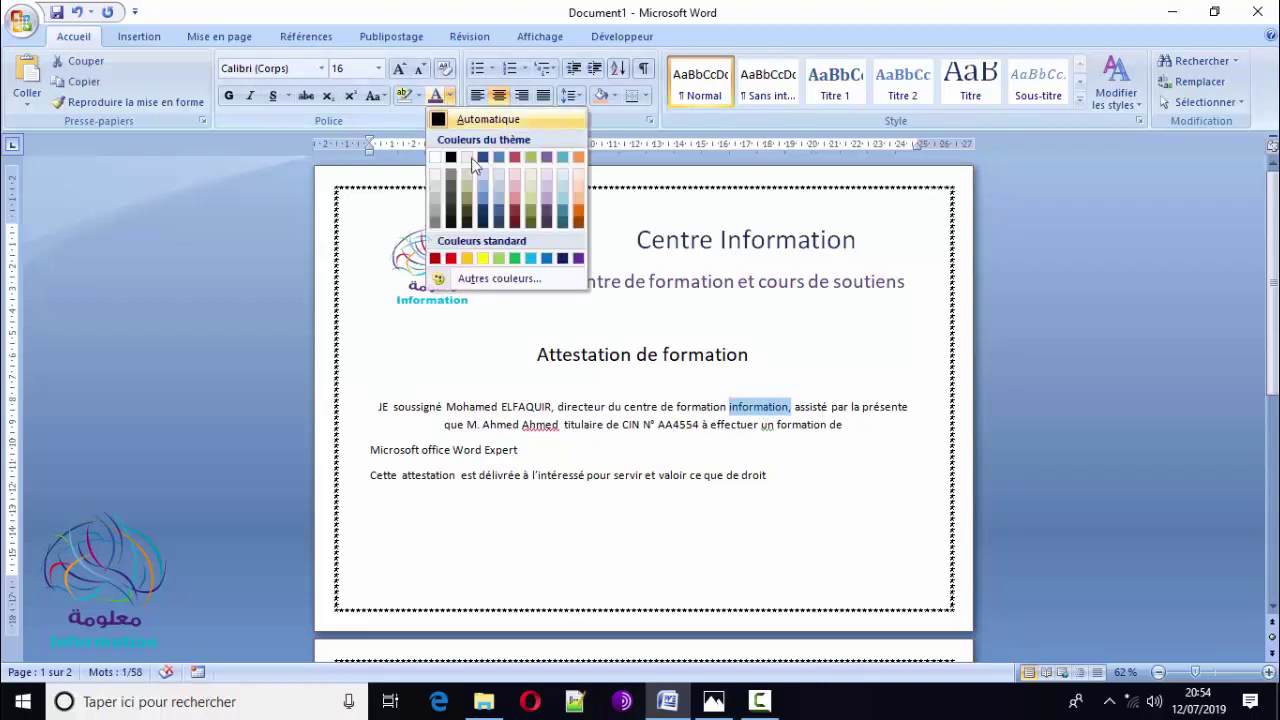
left_click(487, 225)
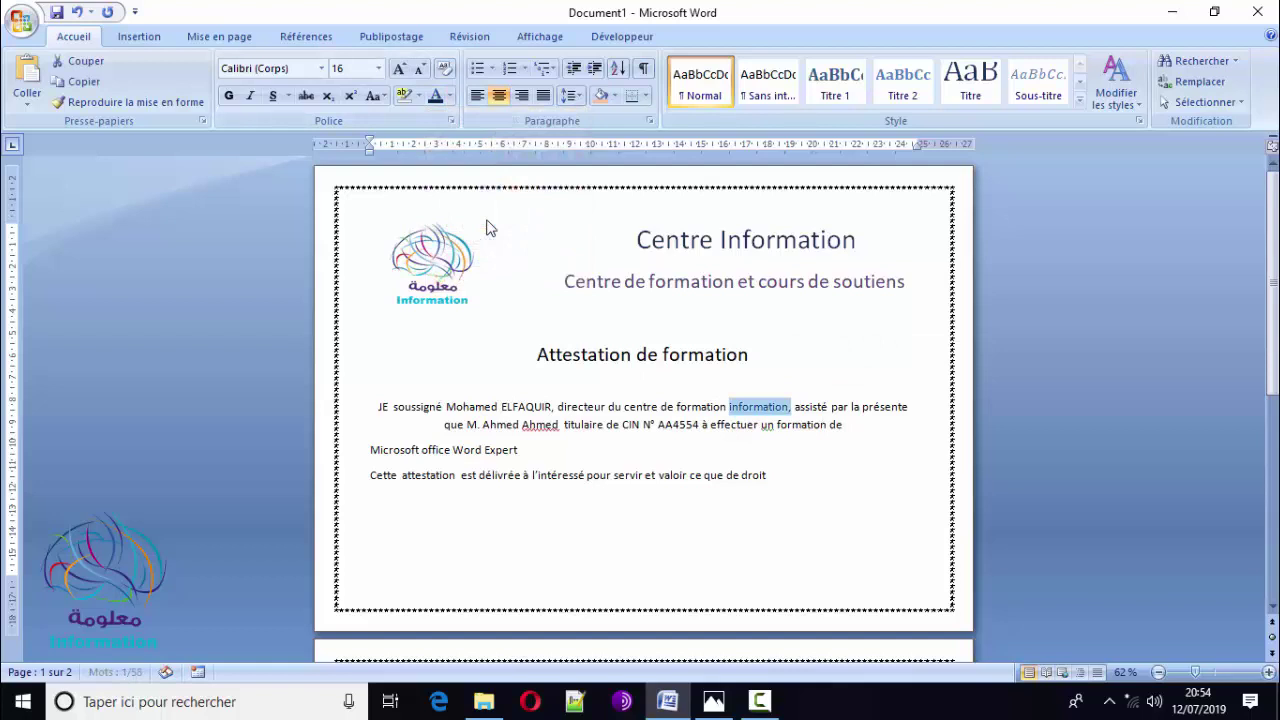
left_click(710, 426)
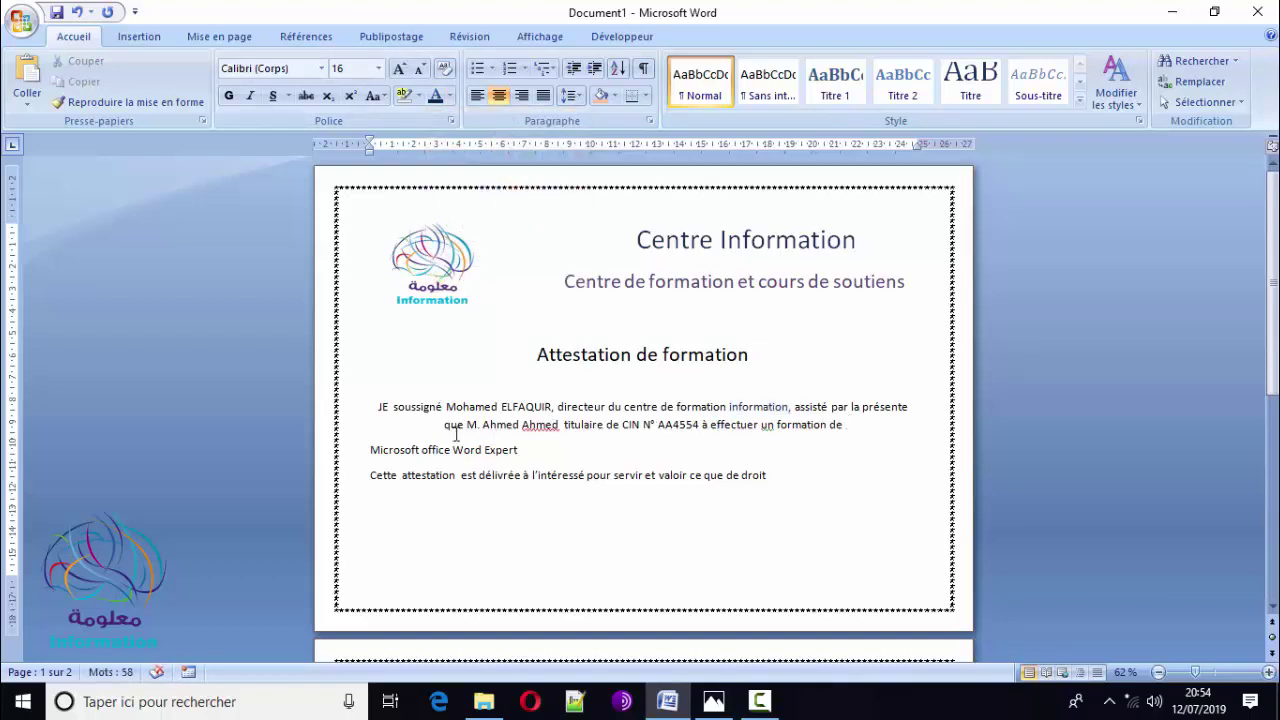
right_click(548, 428)
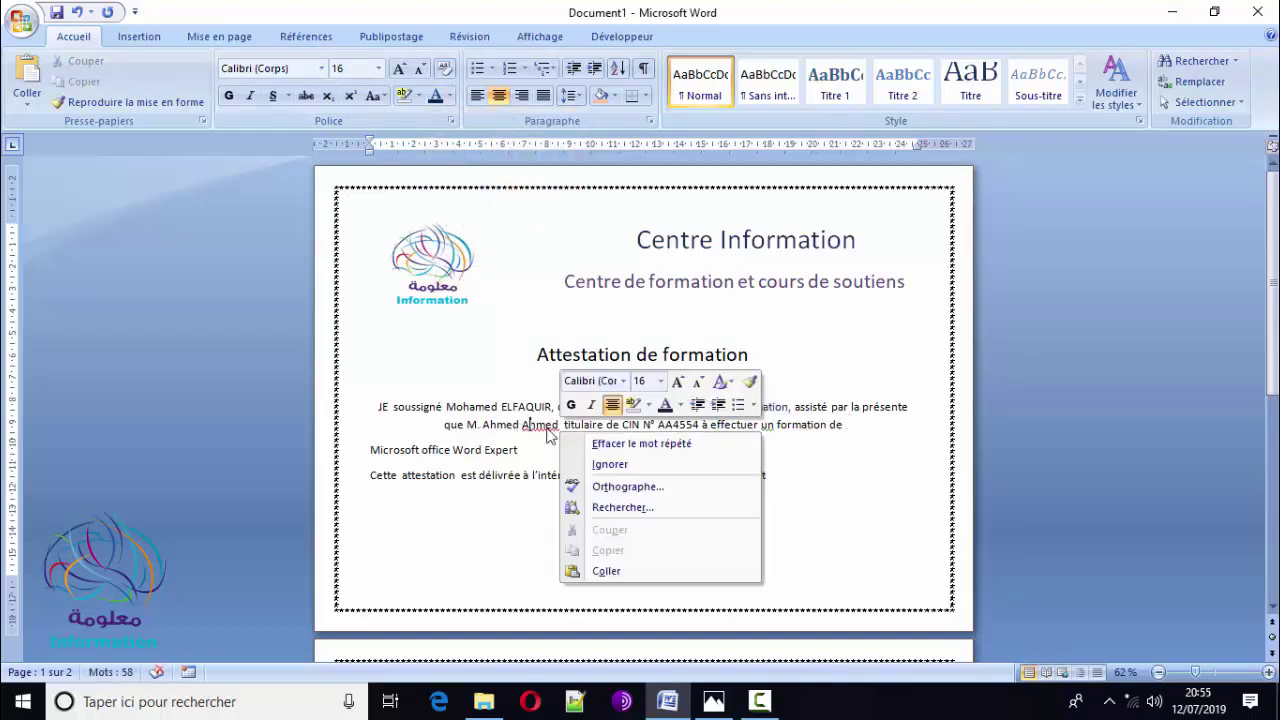
left_click(596, 464)
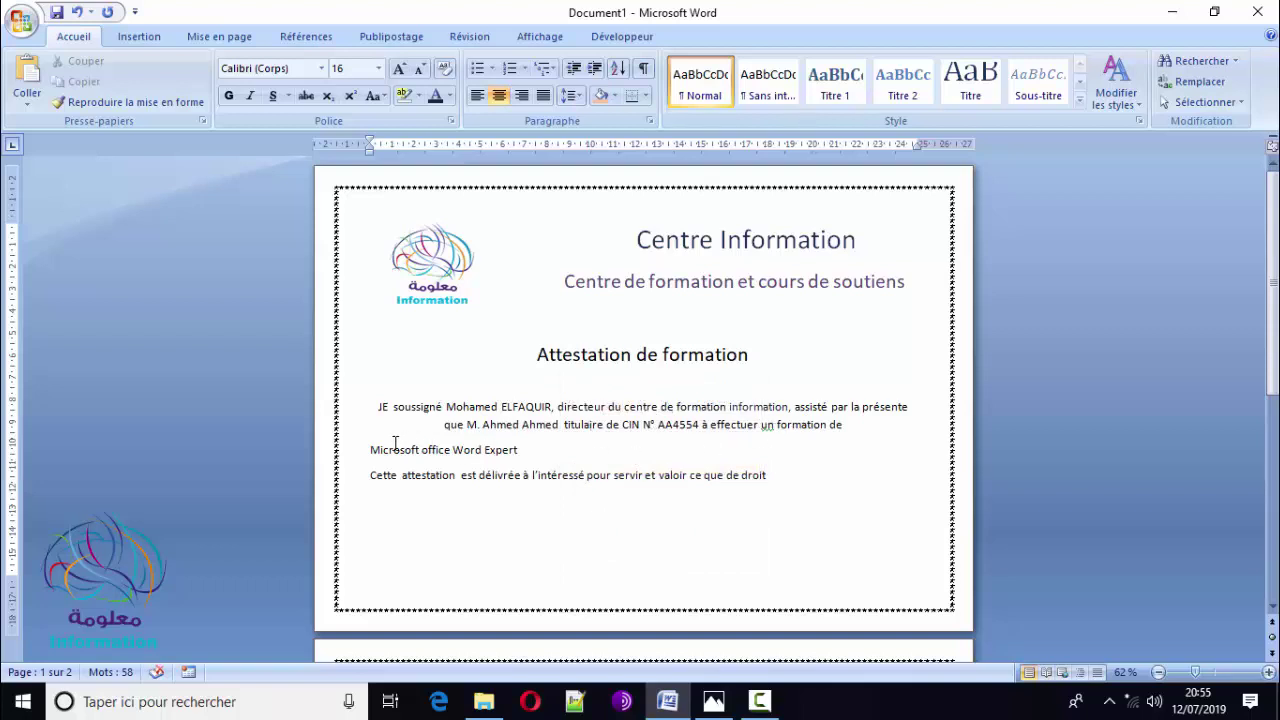
- Centre 'Microsoft office Word Expert' in dark blue, then centre the closing sentence
left_click_drag(365, 450, 532, 452)
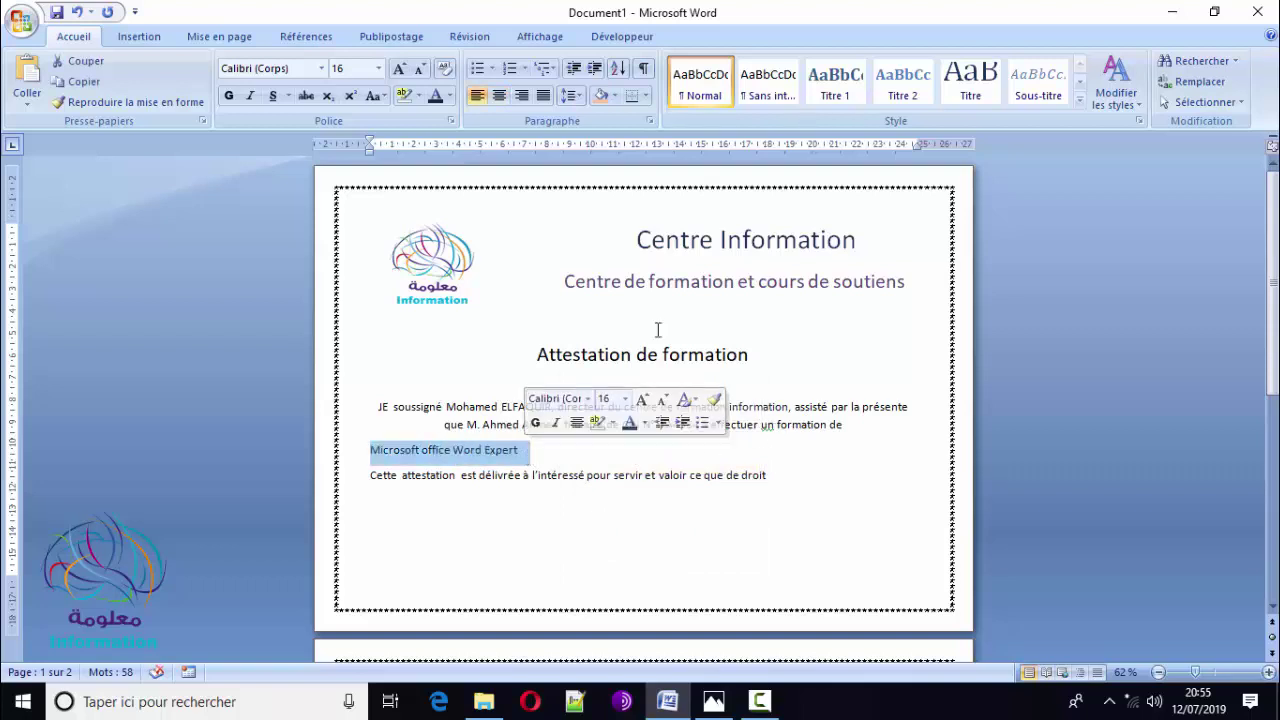
left_click(498, 95)
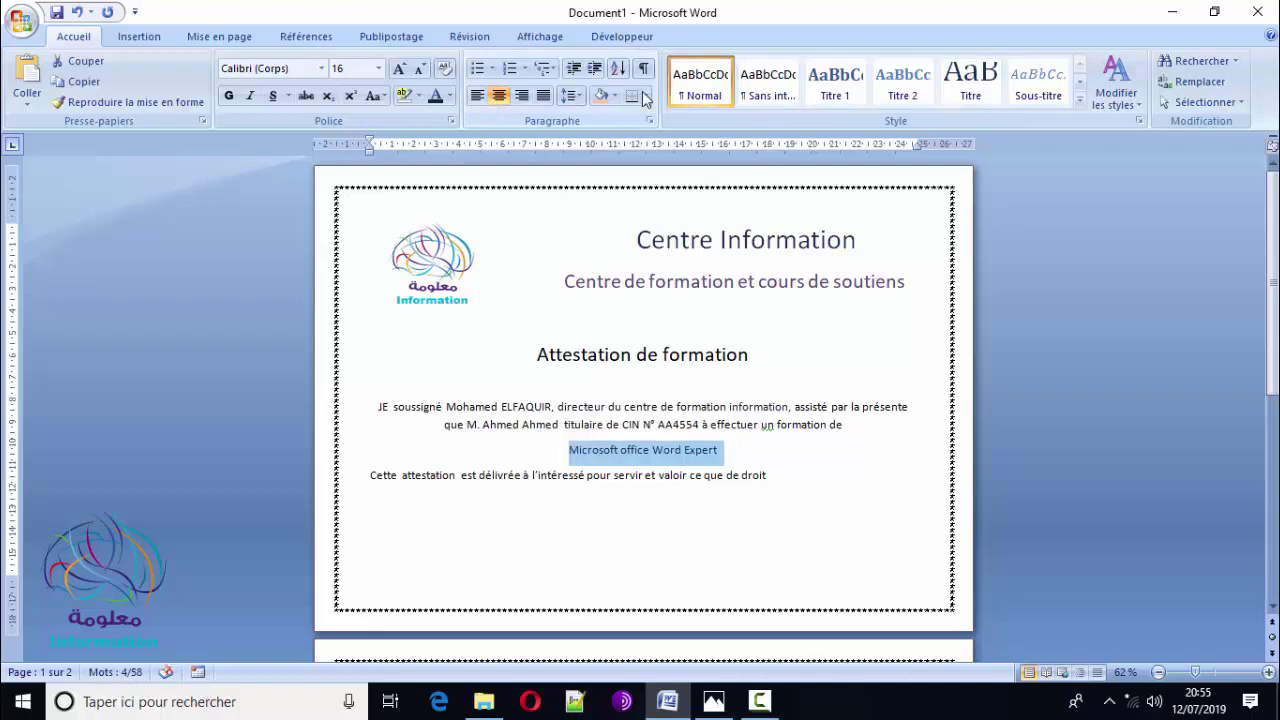
left_click(450, 95)
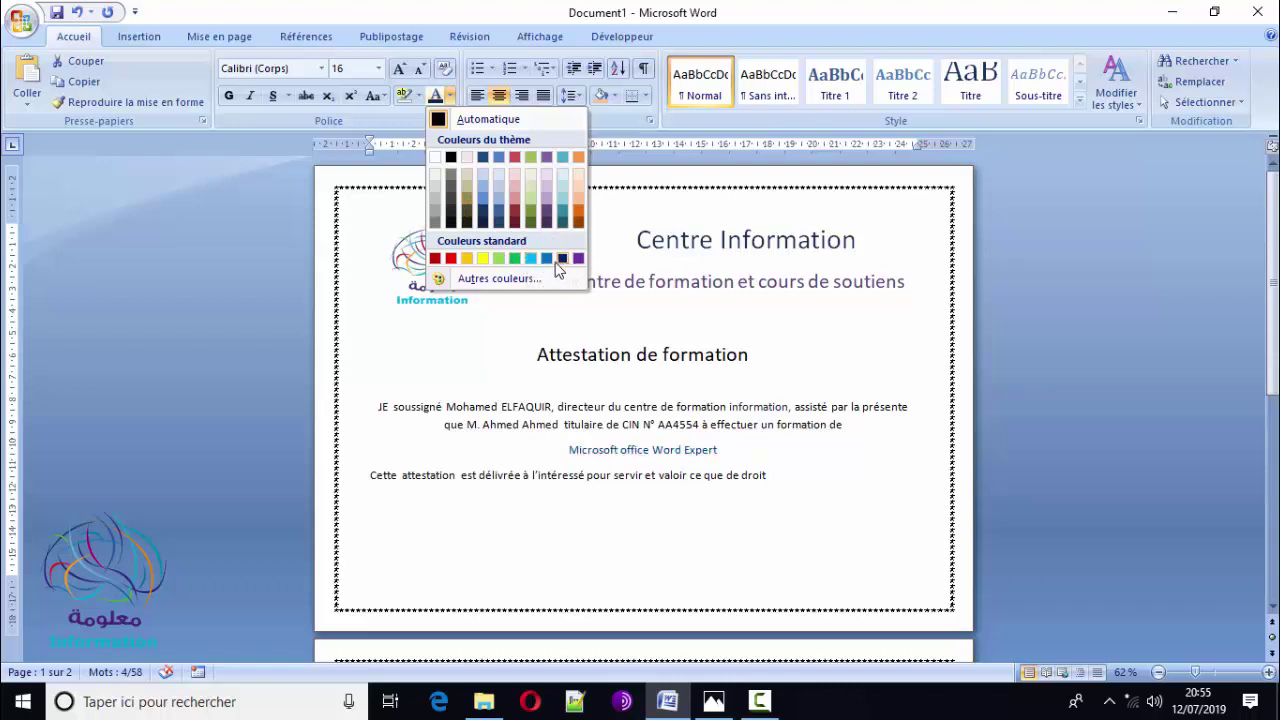
left_click(558, 262)
left_click(592, 450)
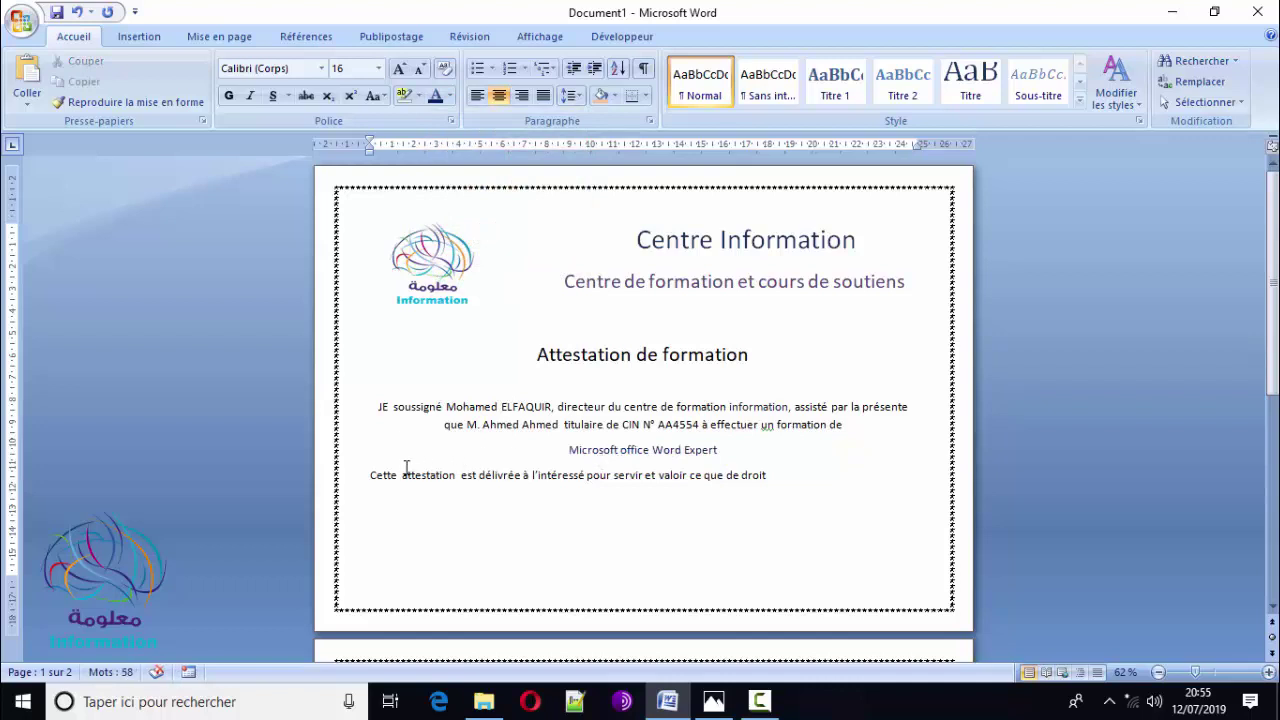
left_click_drag(368, 484, 790, 478)
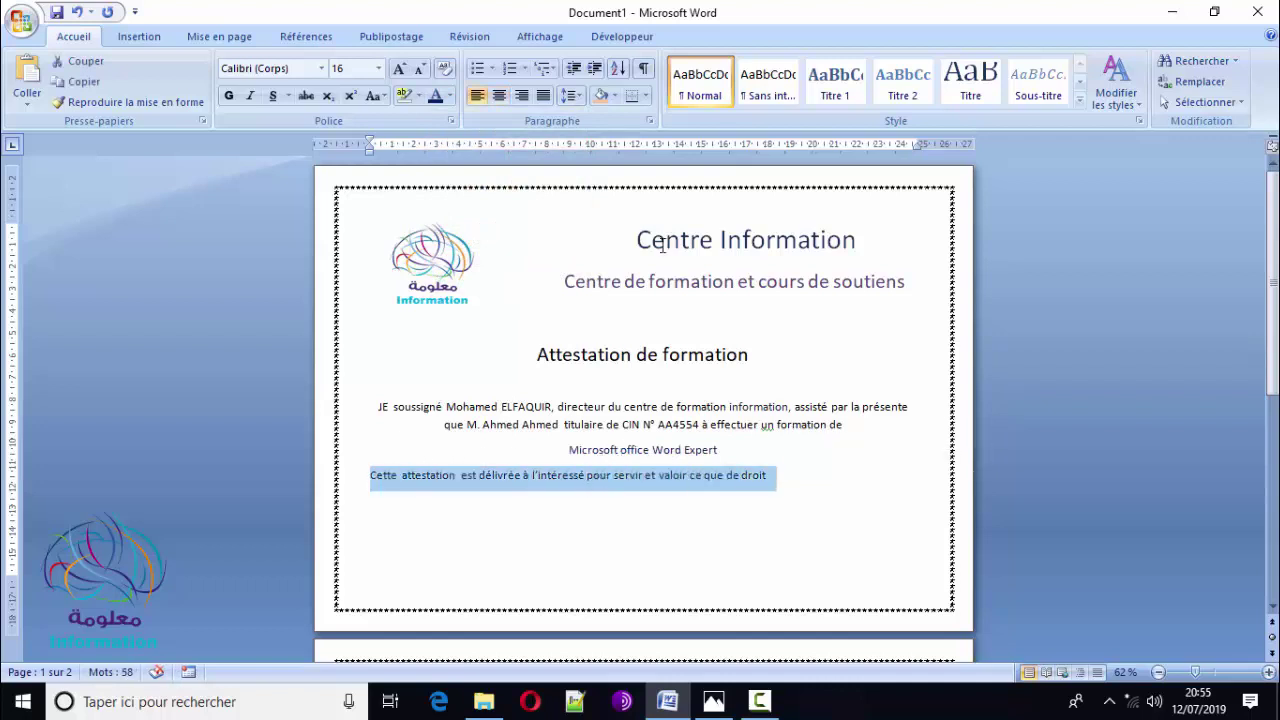
left_click(498, 95)
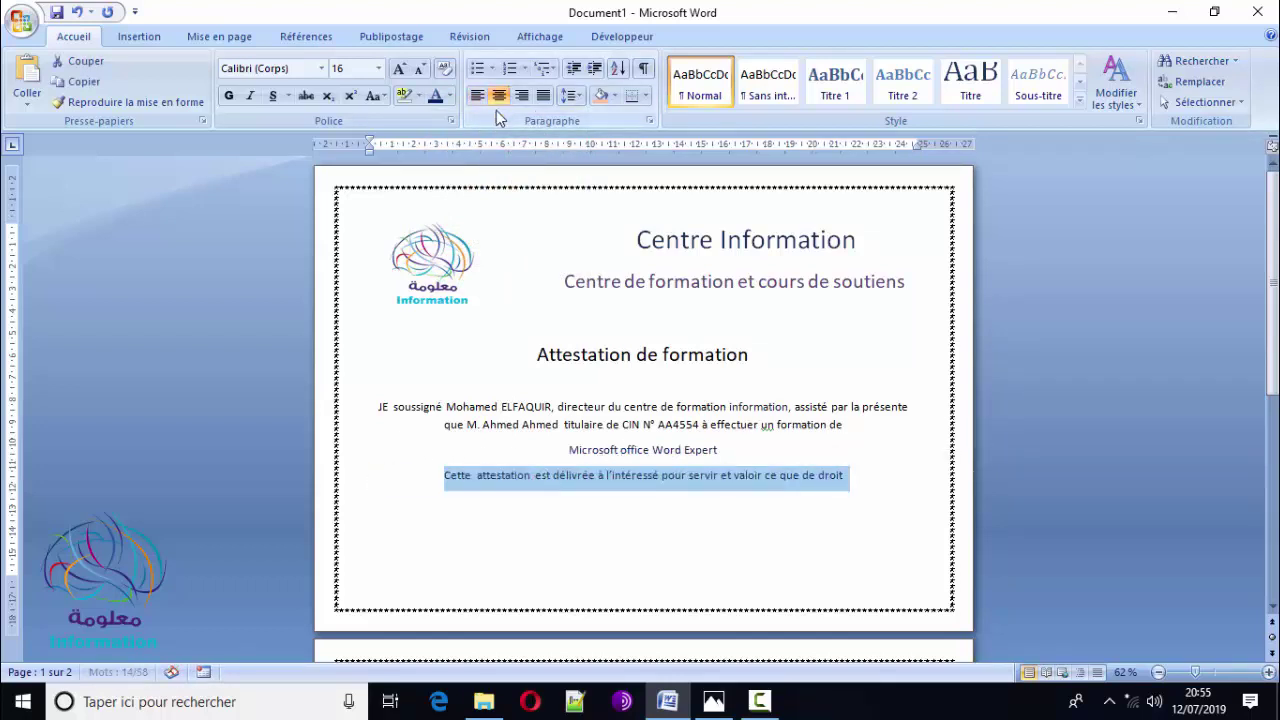
left_click(660, 535)
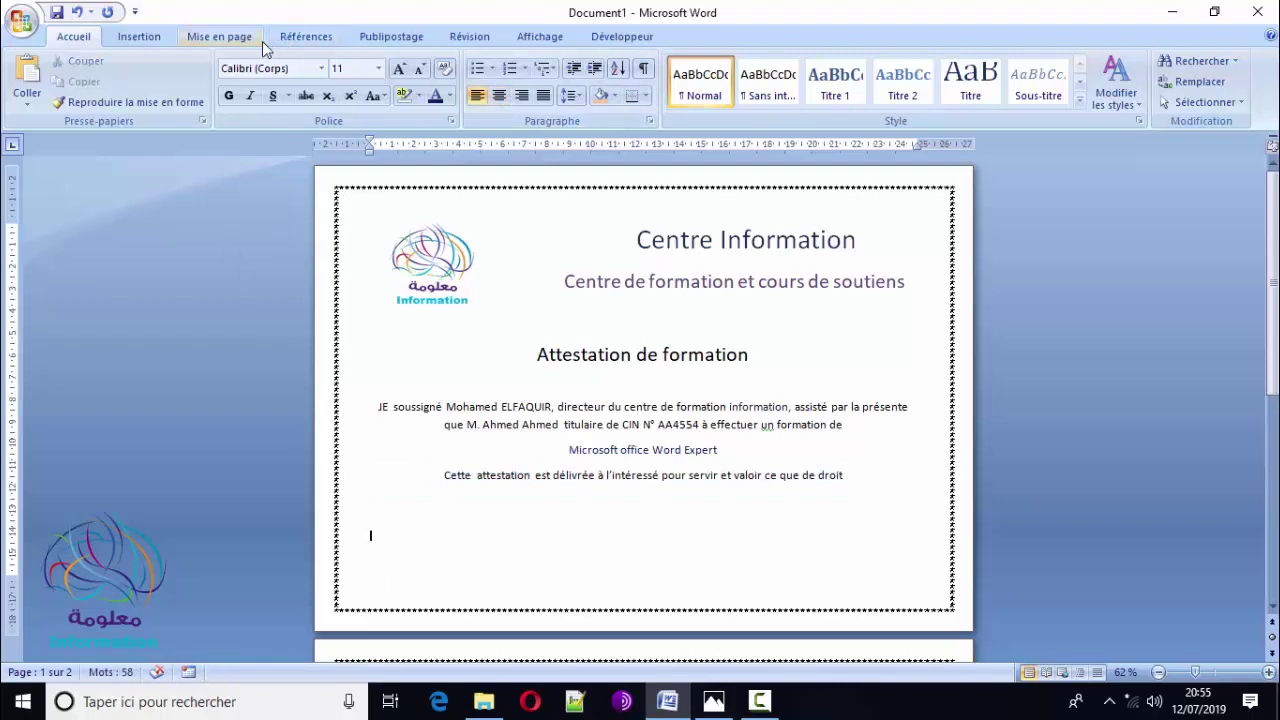
- Draw a text box near the page's lower left and type 'Date' in it
left_click(139, 36)
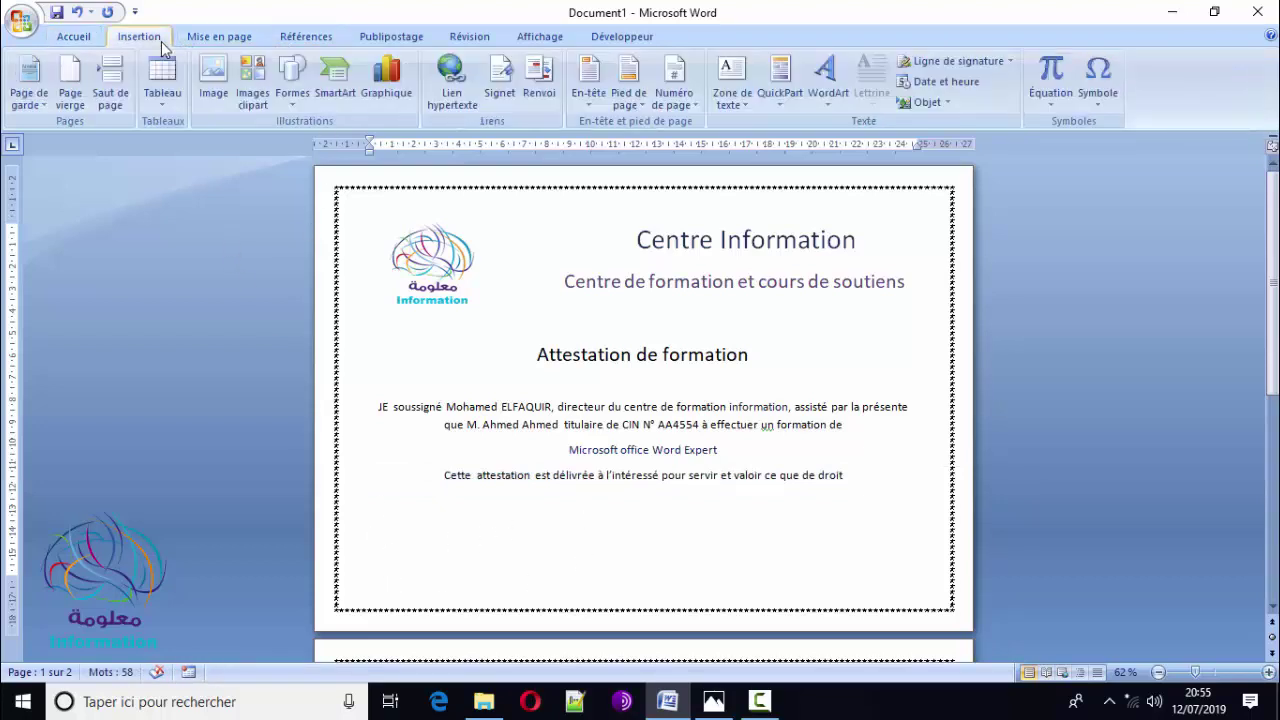
left_click(300, 84)
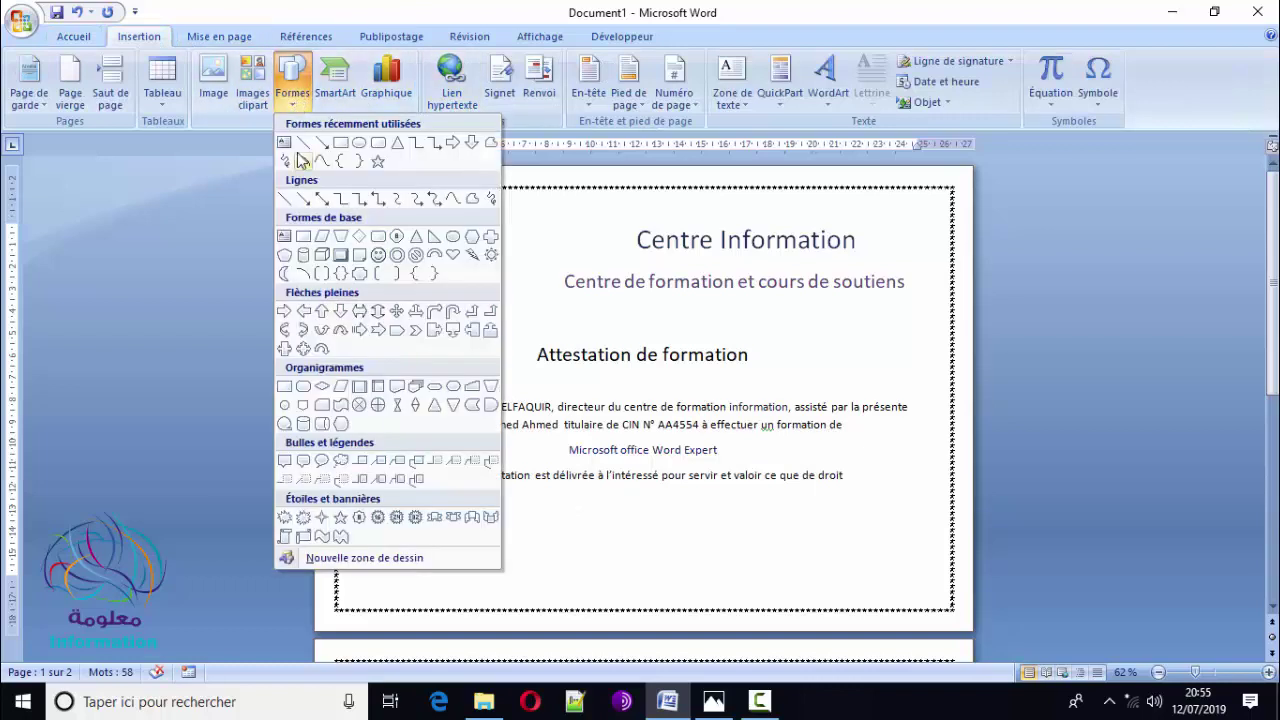
left_click(284, 143)
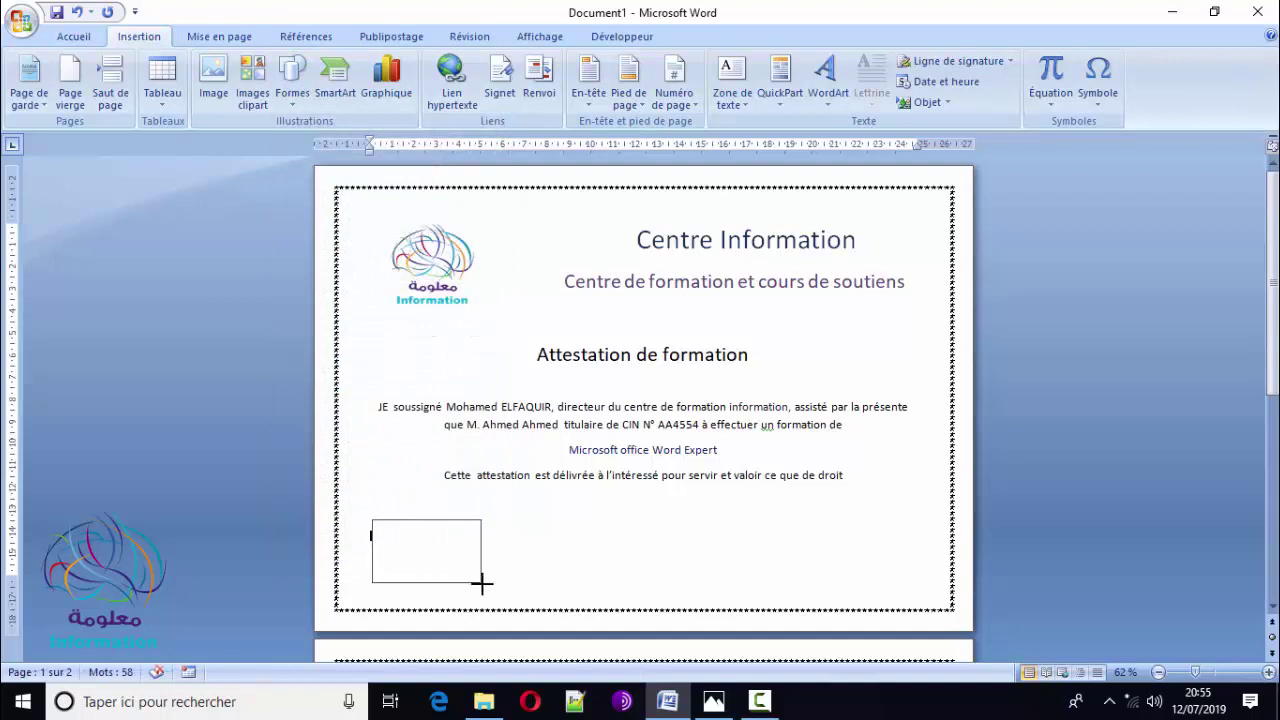
left_click_drag(372, 520, 489, 584)
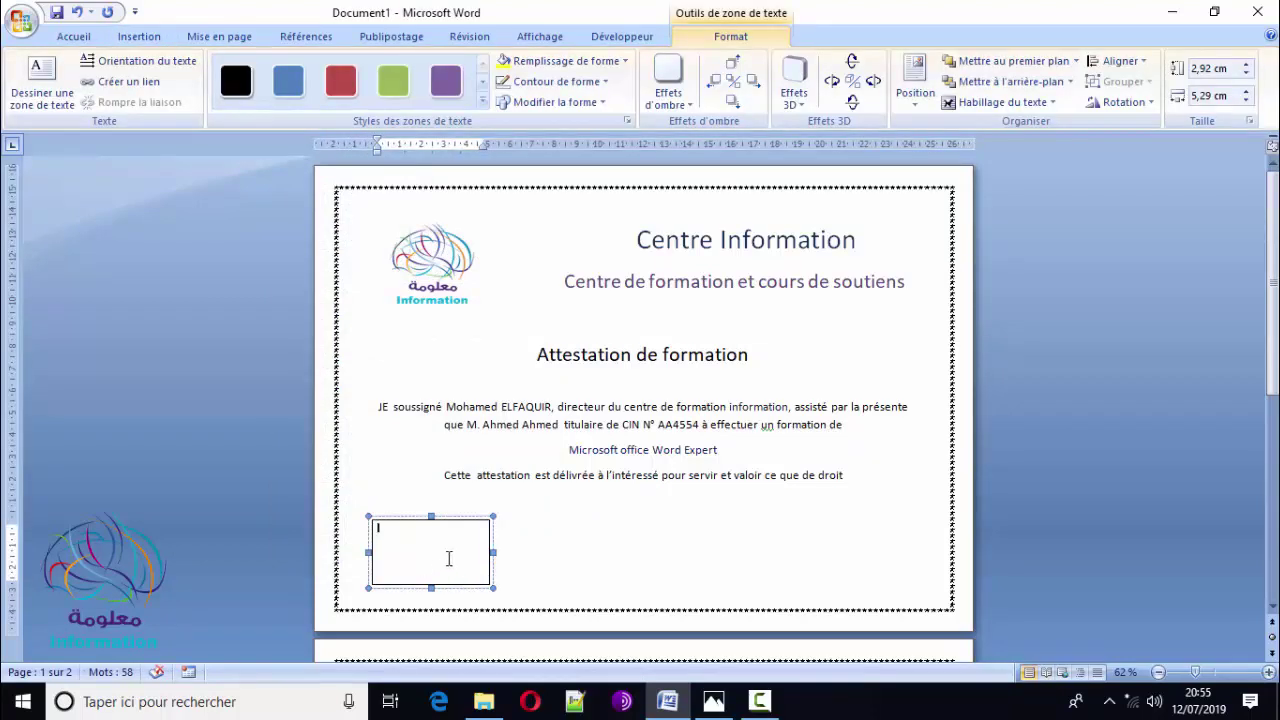
type("Date")
- Set the word Date to 26 point, after first trying 36 point
triple_click(367, 541)
left_click(130, 38)
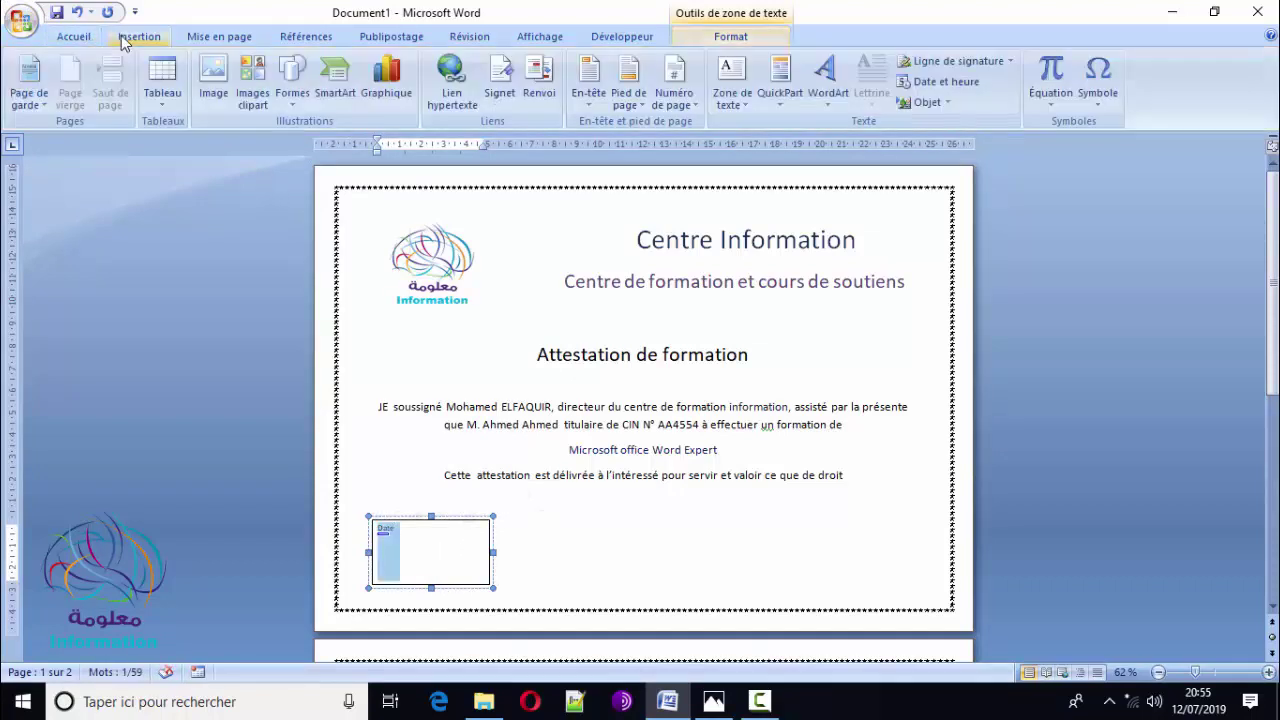
left_click(87, 37)
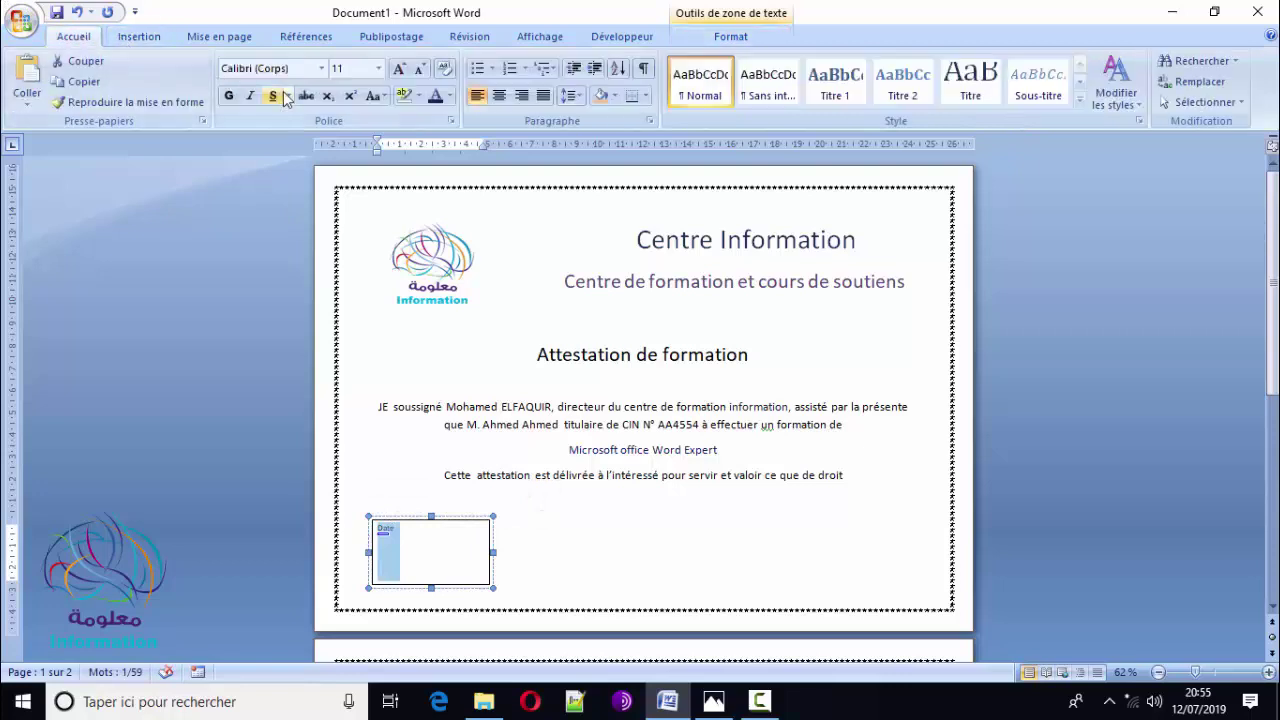
left_click(378, 68)
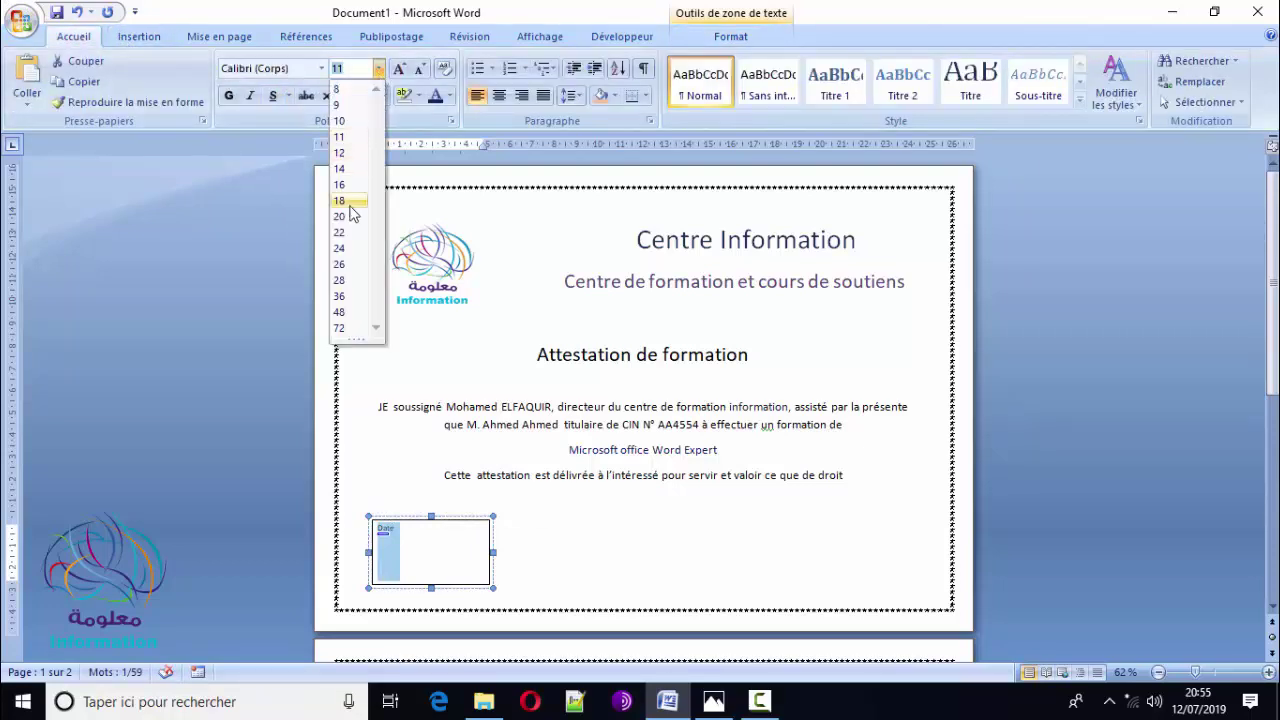
left_click(340, 296)
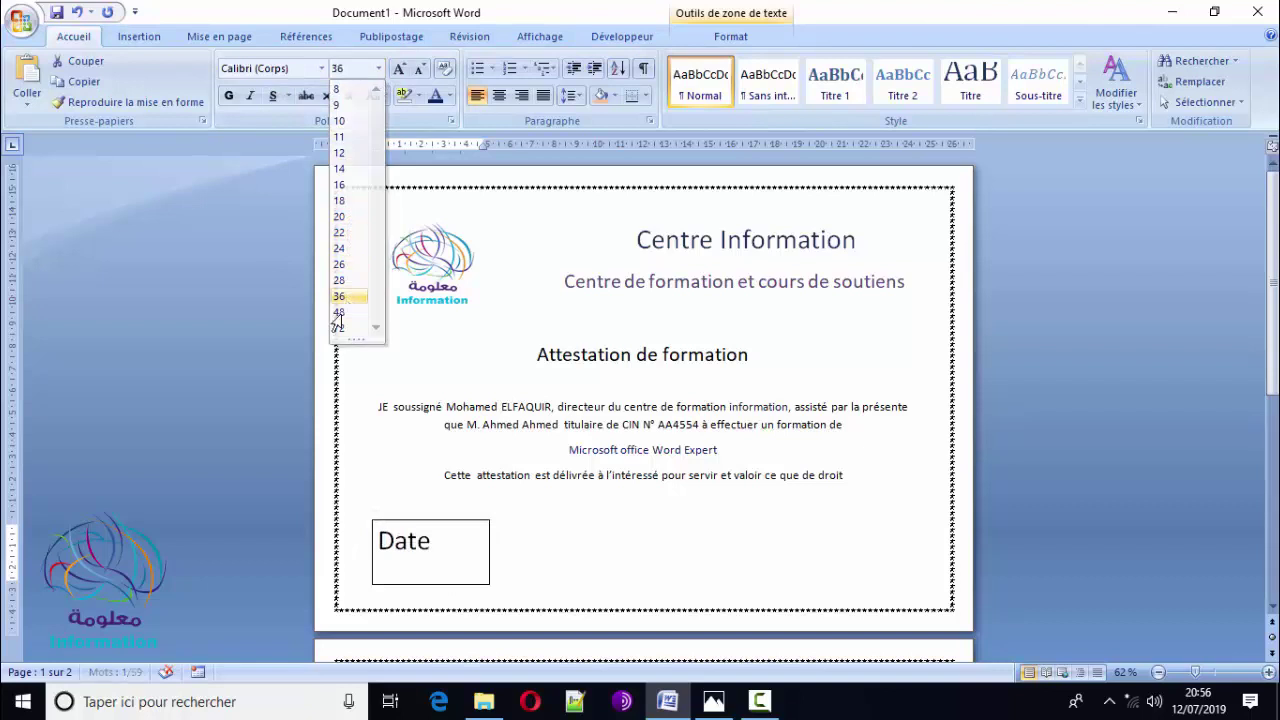
left_click(426, 543)
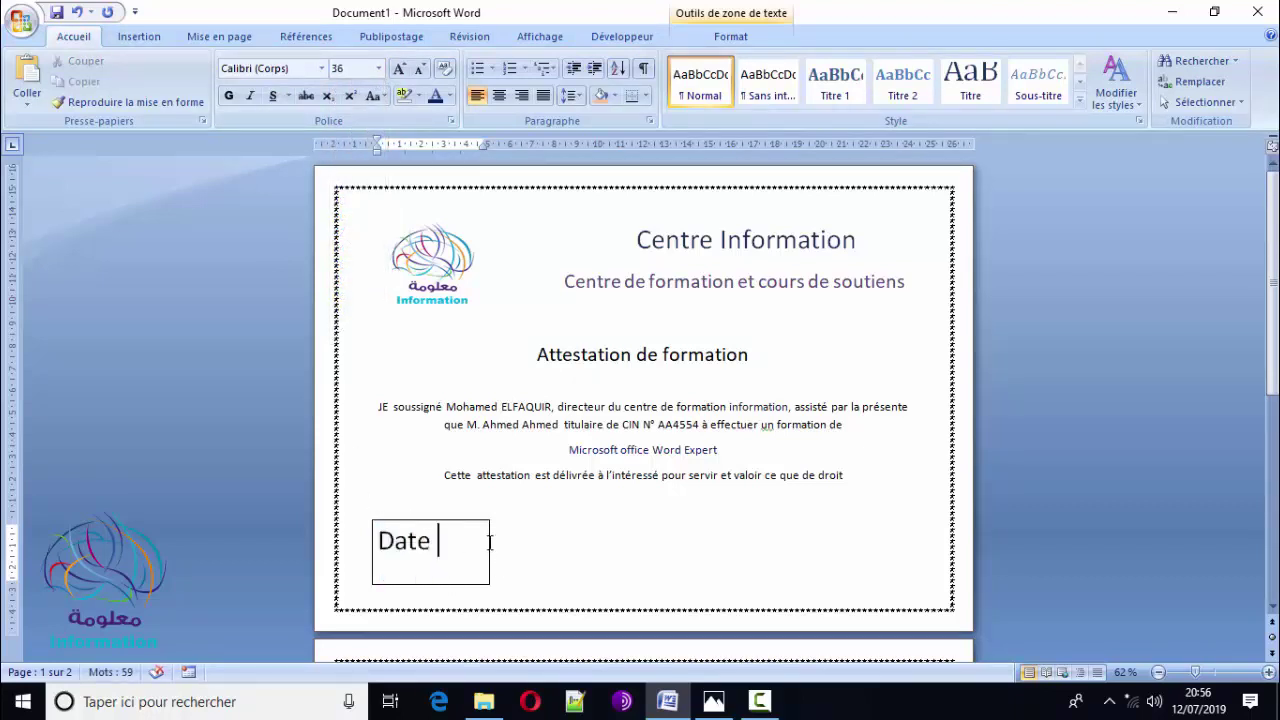
left_click_drag(432, 545, 376, 548)
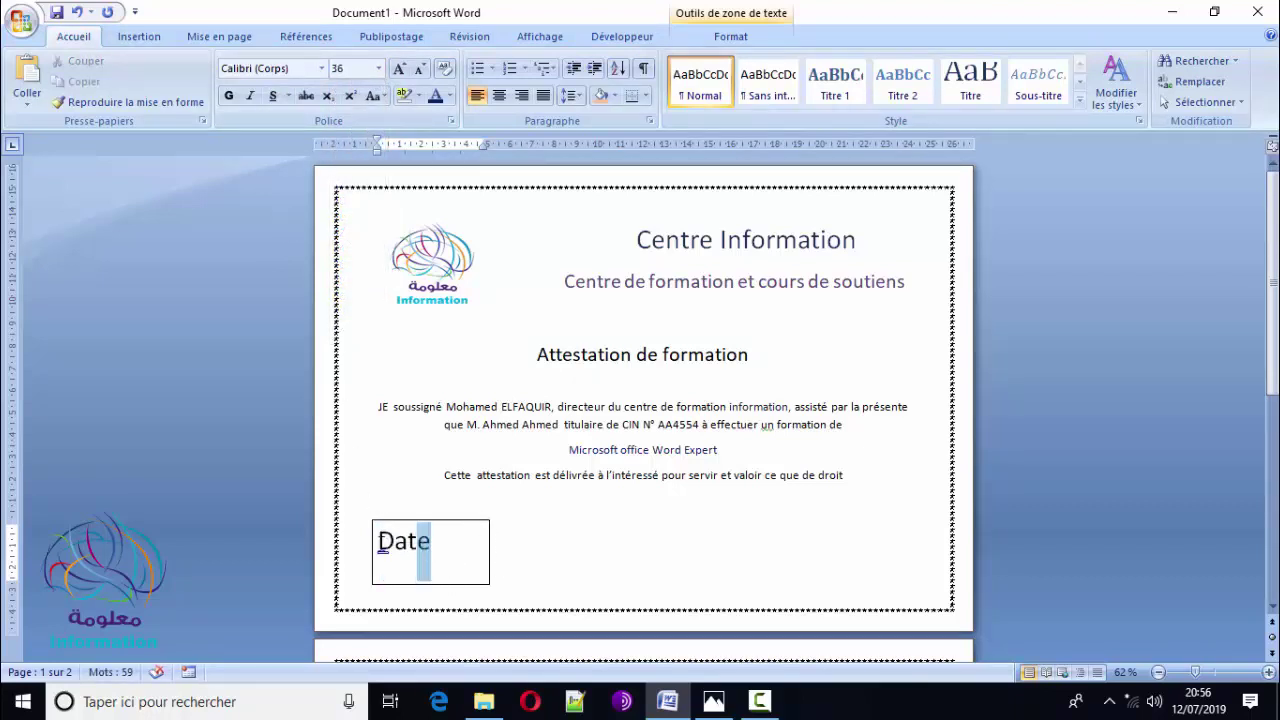
left_click(378, 68)
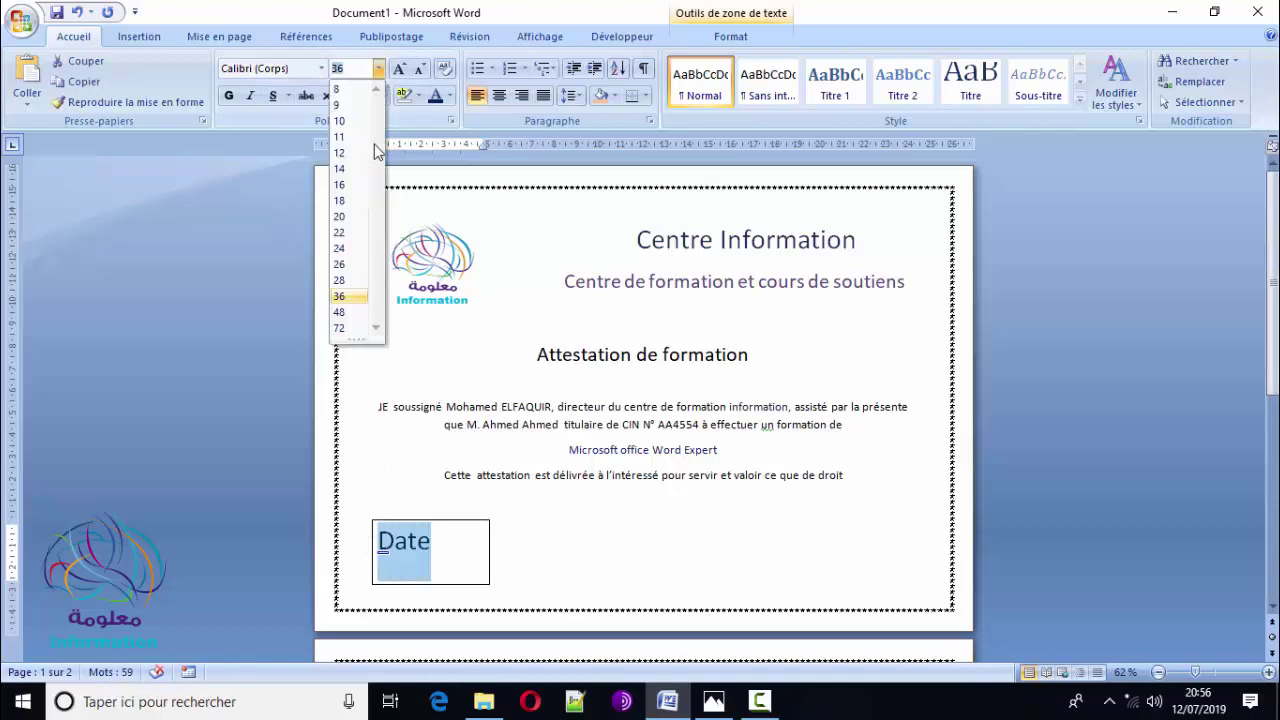
left_click(339, 266)
left_click(445, 560)
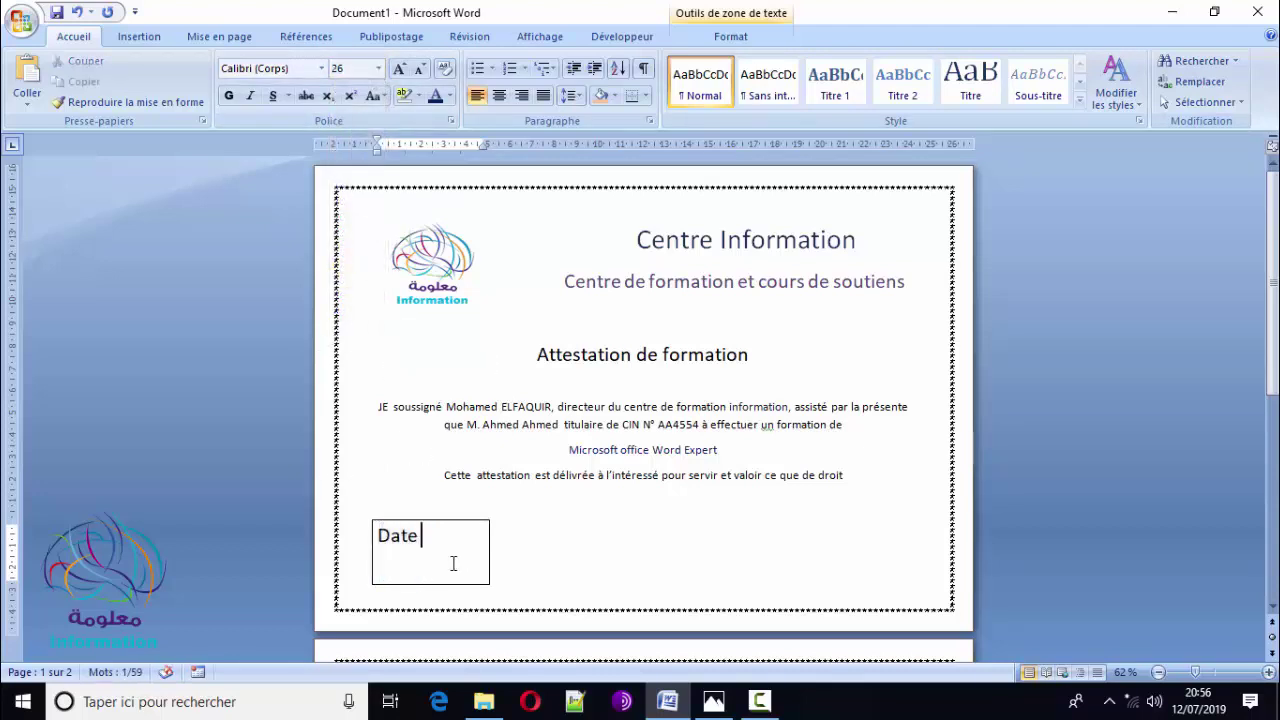
key("Down")
- Give the Date box no outline (Sans contour), shrink it to fit, and position it bottom-left
left_click(765, 38)
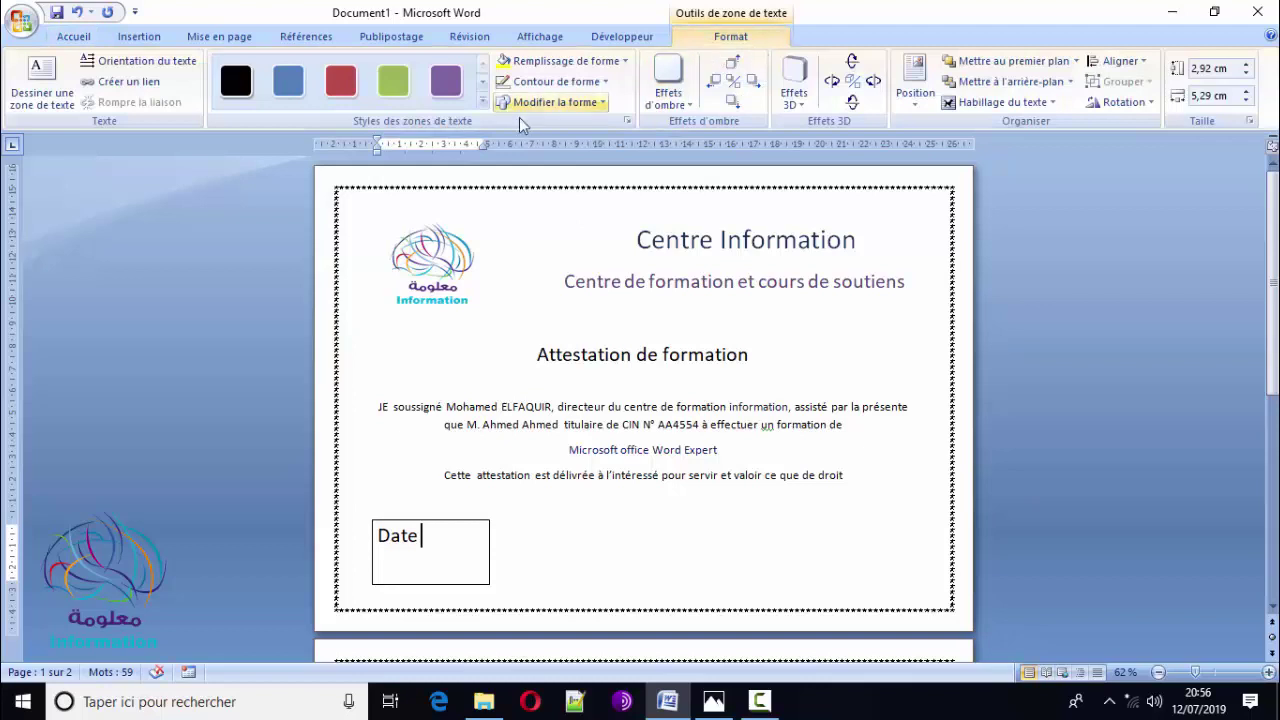
left_click(555, 81)
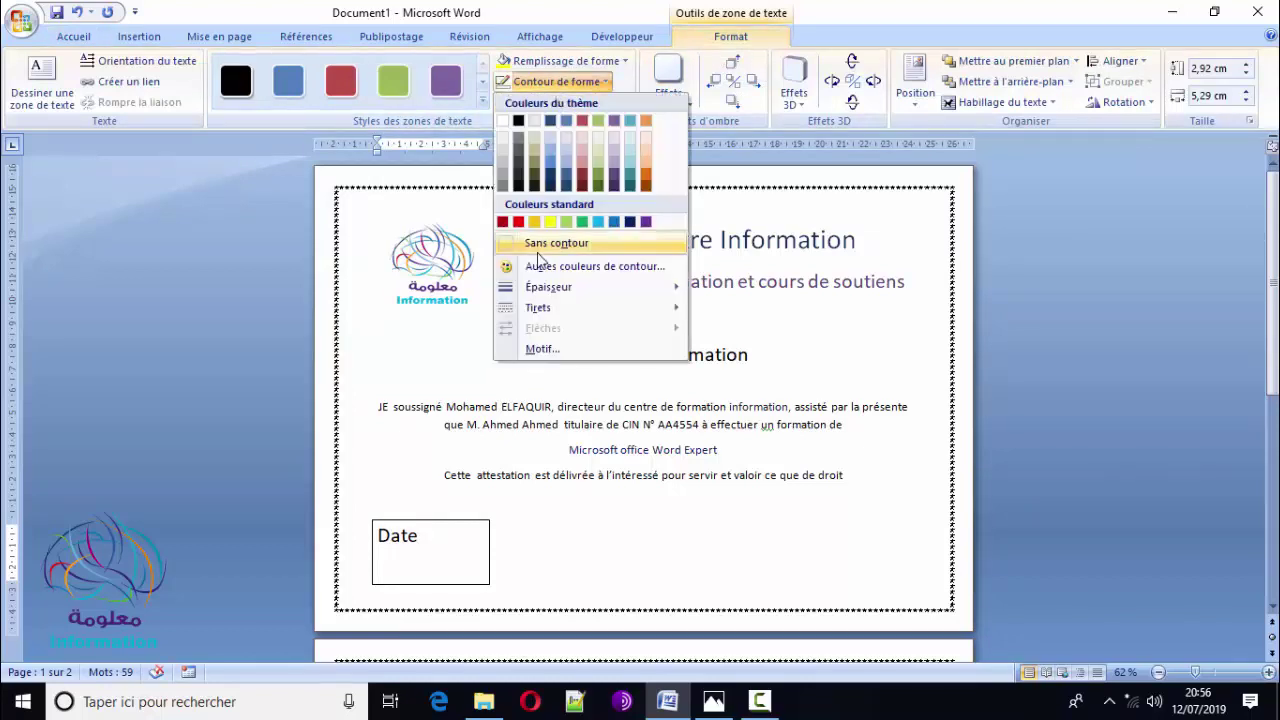
left_click(540, 246)
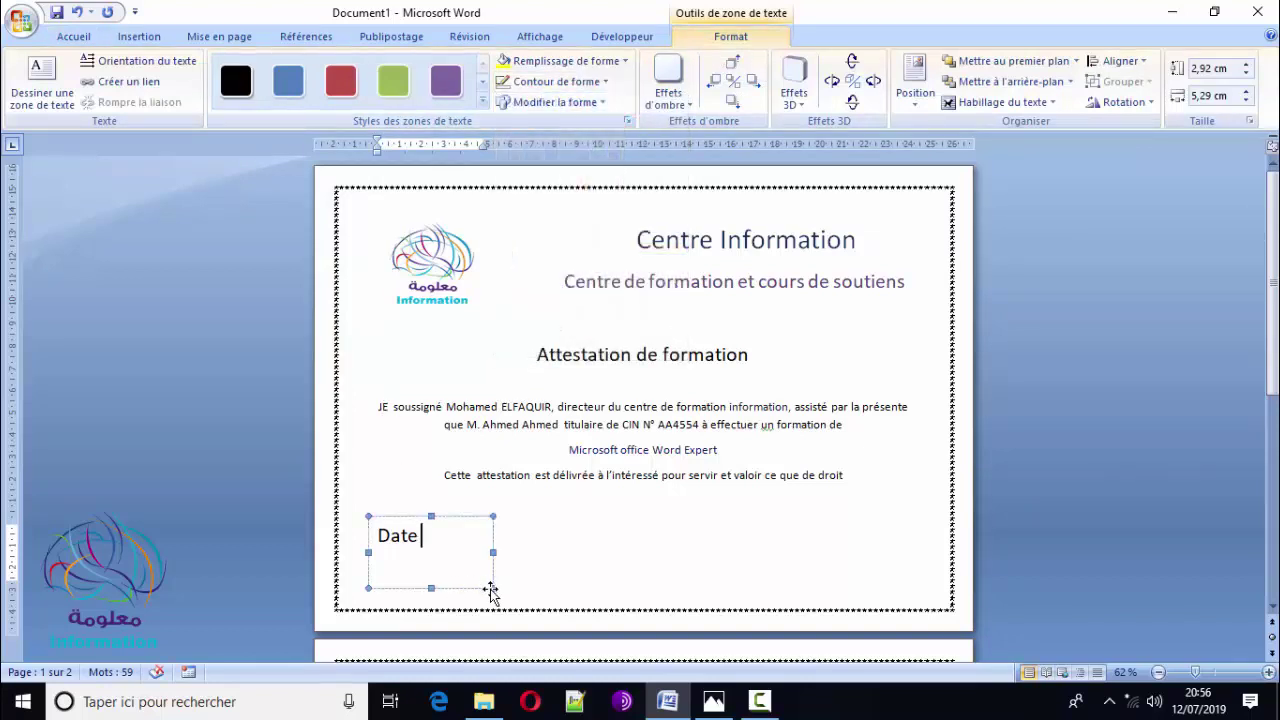
mouse_move(494, 588)
left_mouse_down()
mouse_move(437, 549)
mouse_move(415, 541)
mouse_move(406, 556)
left_mouse_up()
left_click(451, 560)
left_click(450, 556)
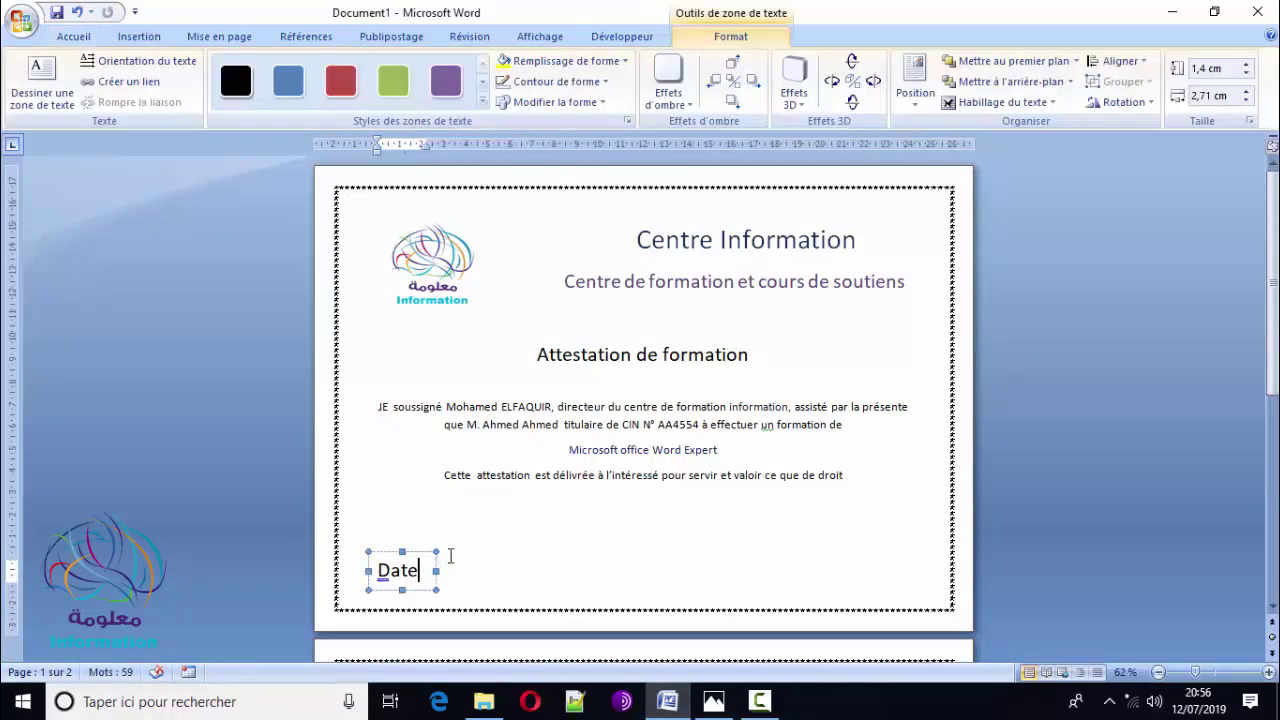
left_click(450, 556)
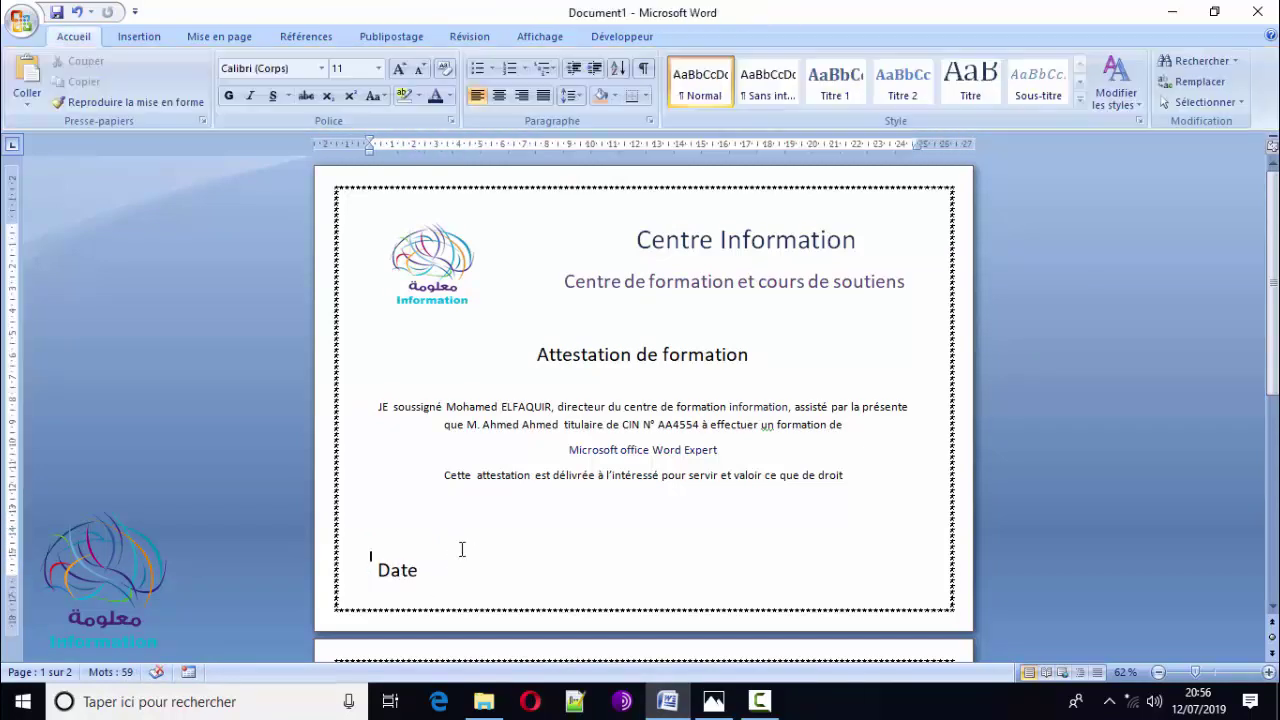
left_click(390, 566)
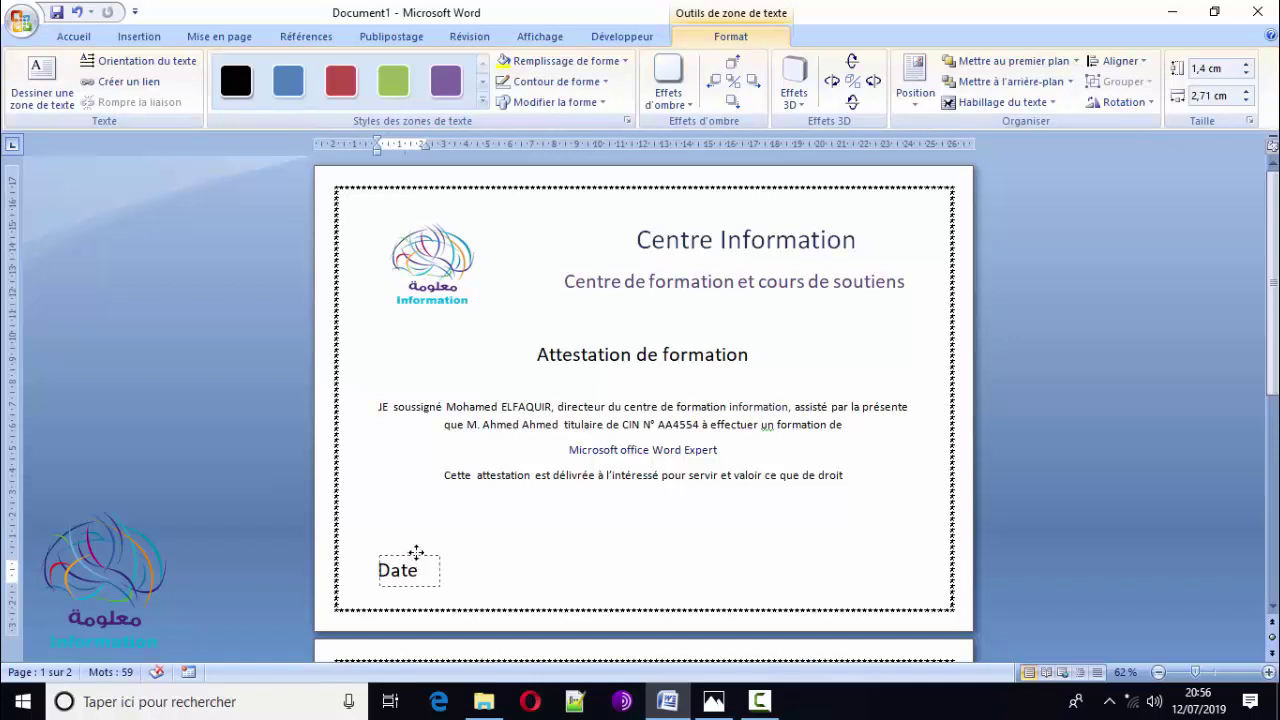
left_click_drag(412, 555, 422, 555)
left_click(415, 557)
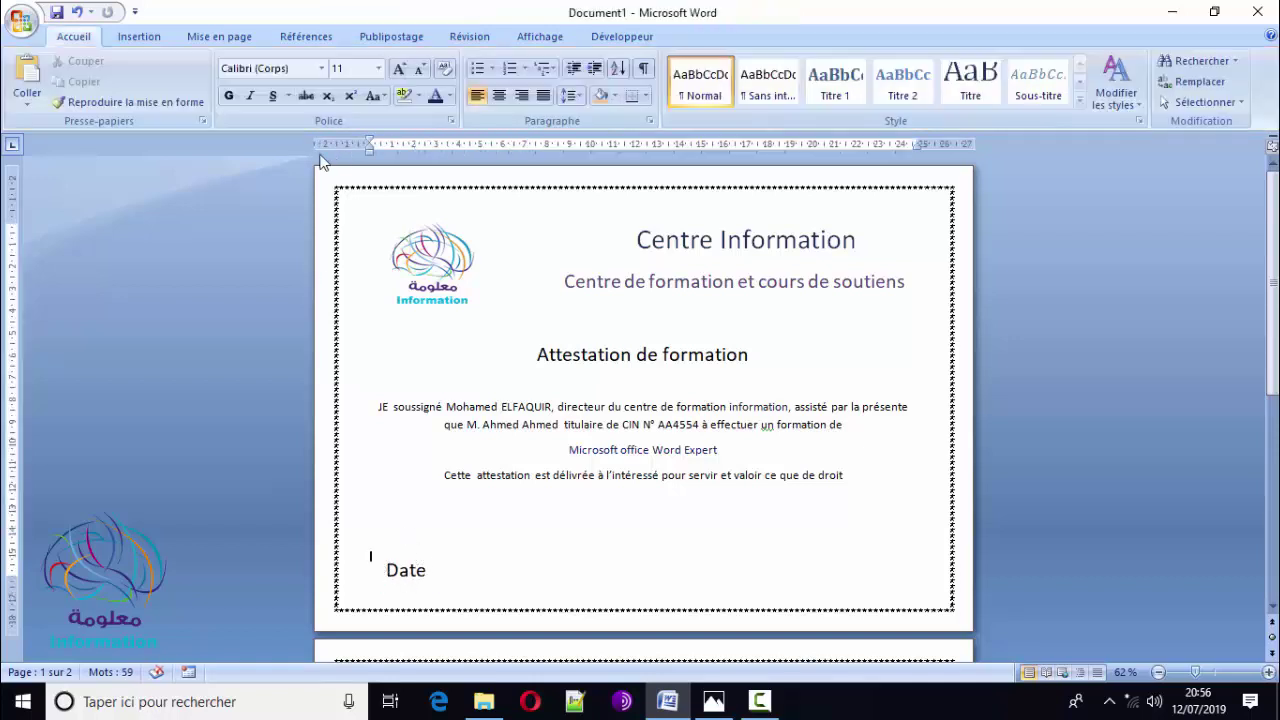
- Draw a short horizontal line by the Date label and shift it into place
left_click(145, 40)
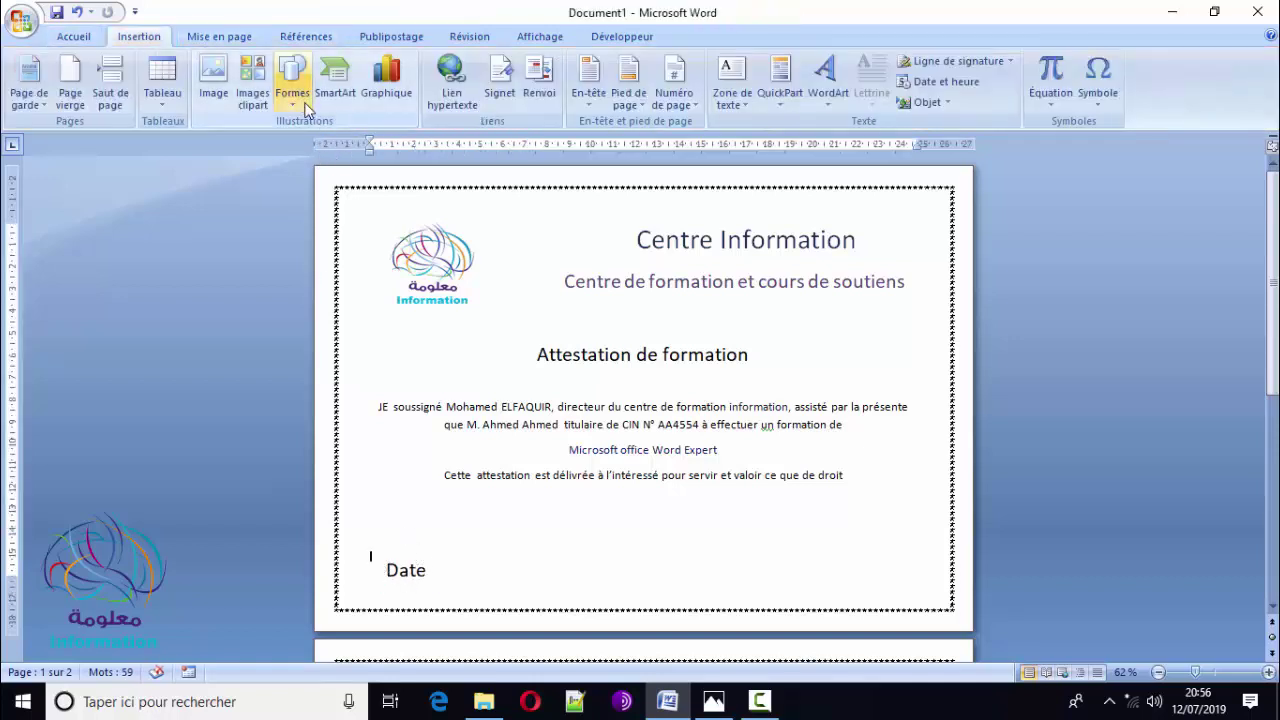
left_click(292, 85)
left_click(300, 144)
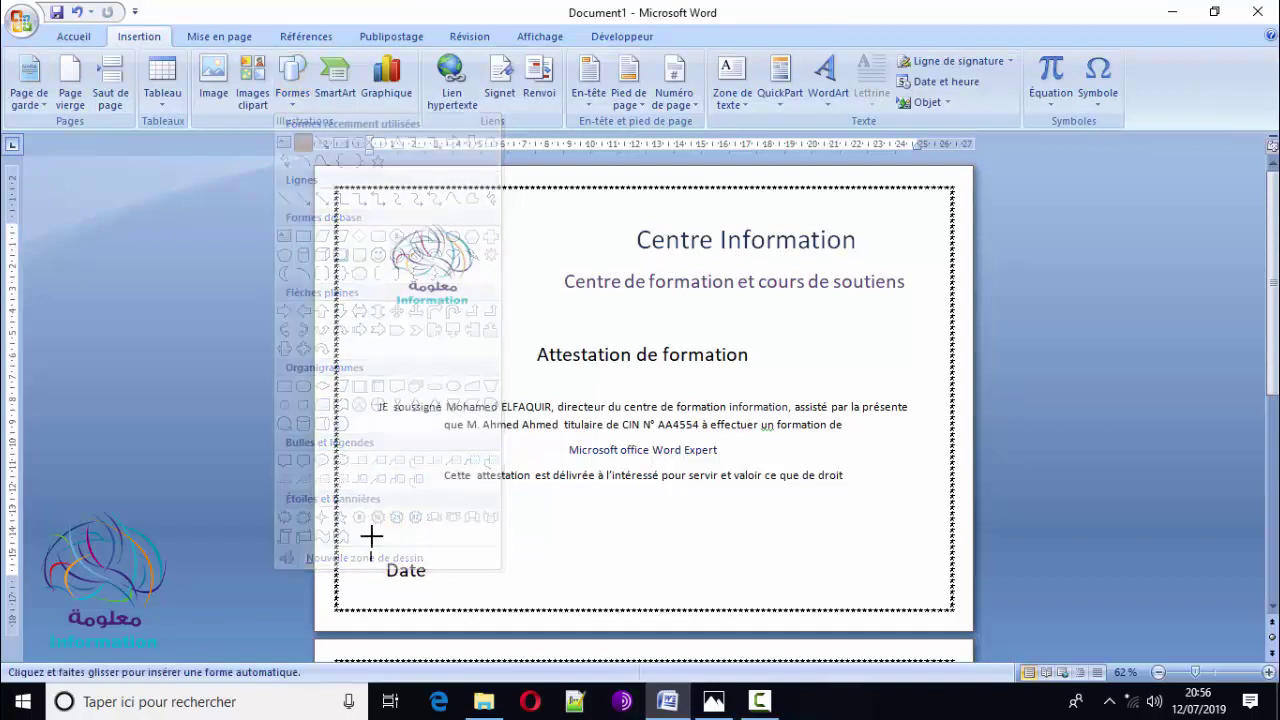
left_click_drag(375, 556, 434, 552)
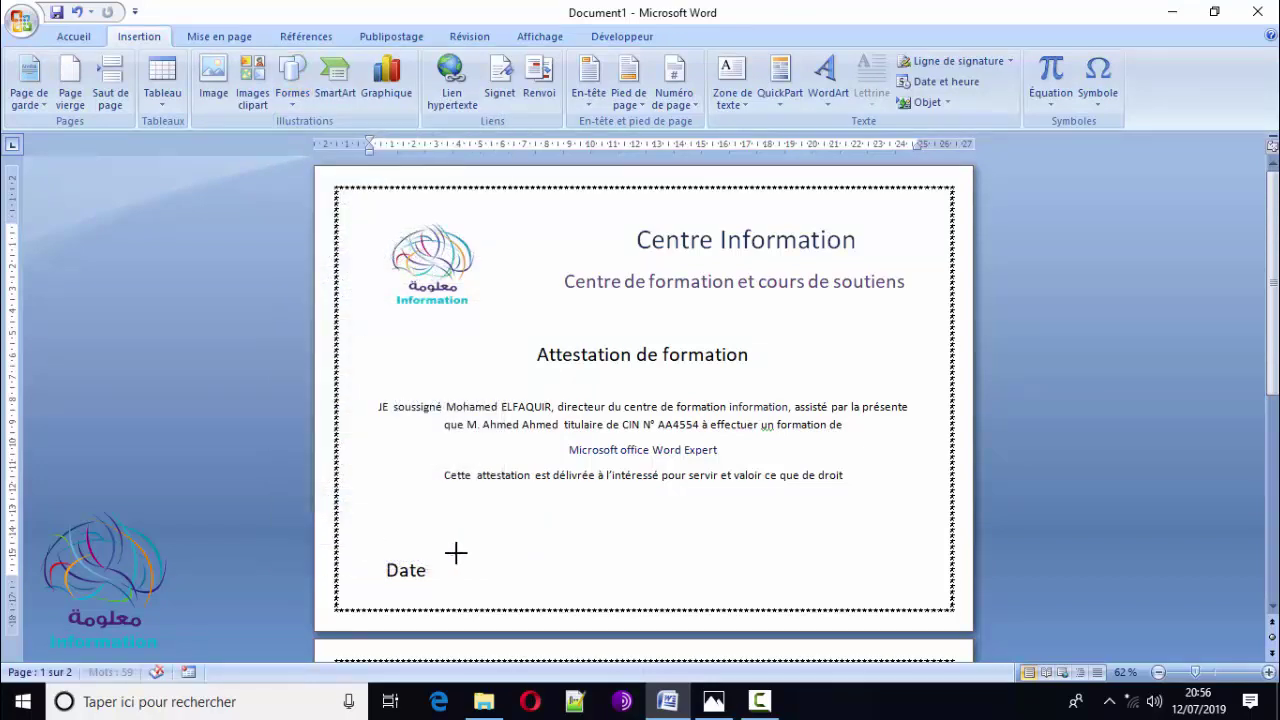
left_click_drag(456, 553, 456, 555)
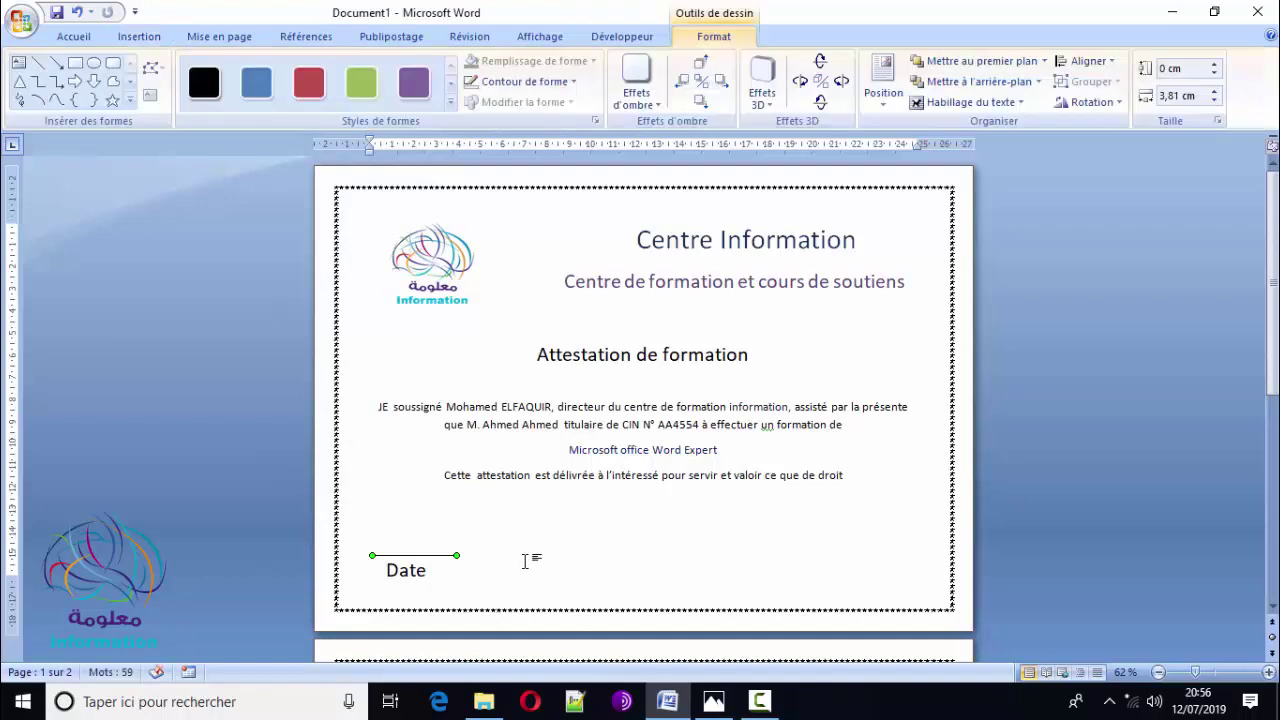
left_click(525, 562)
left_click(434, 555)
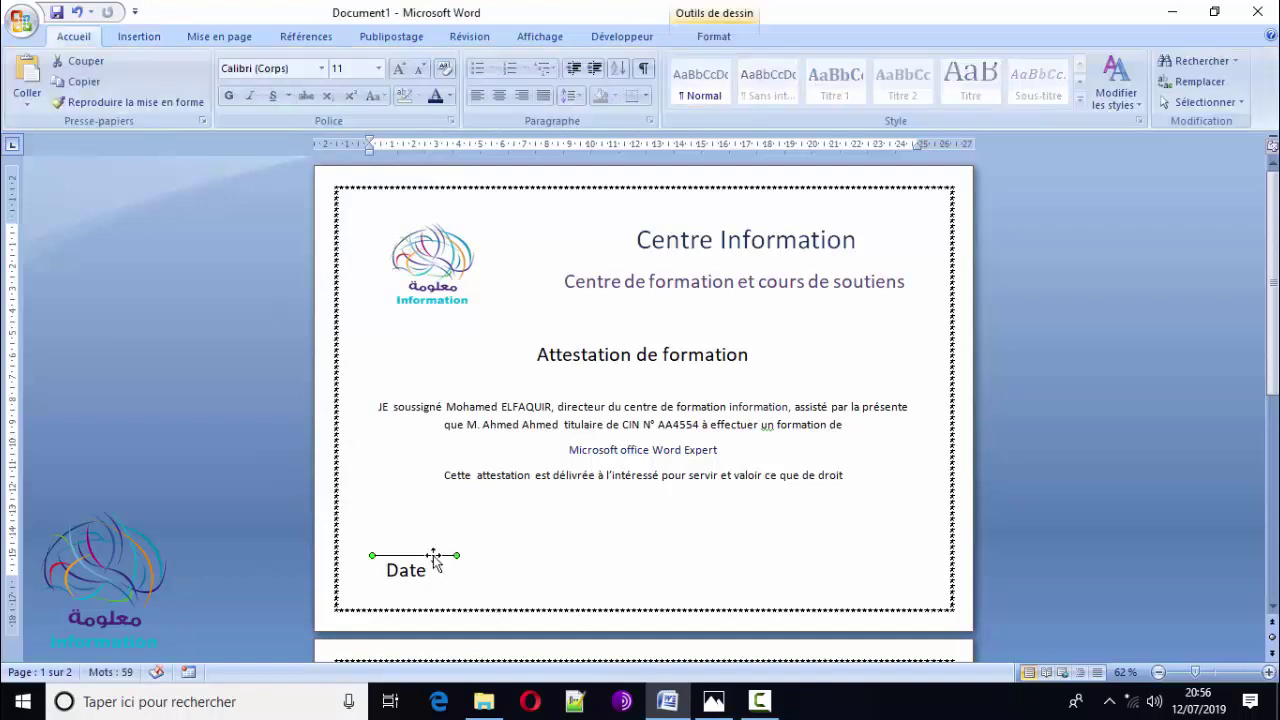
left_click_drag(434, 555, 457, 560)
left_click(490, 598)
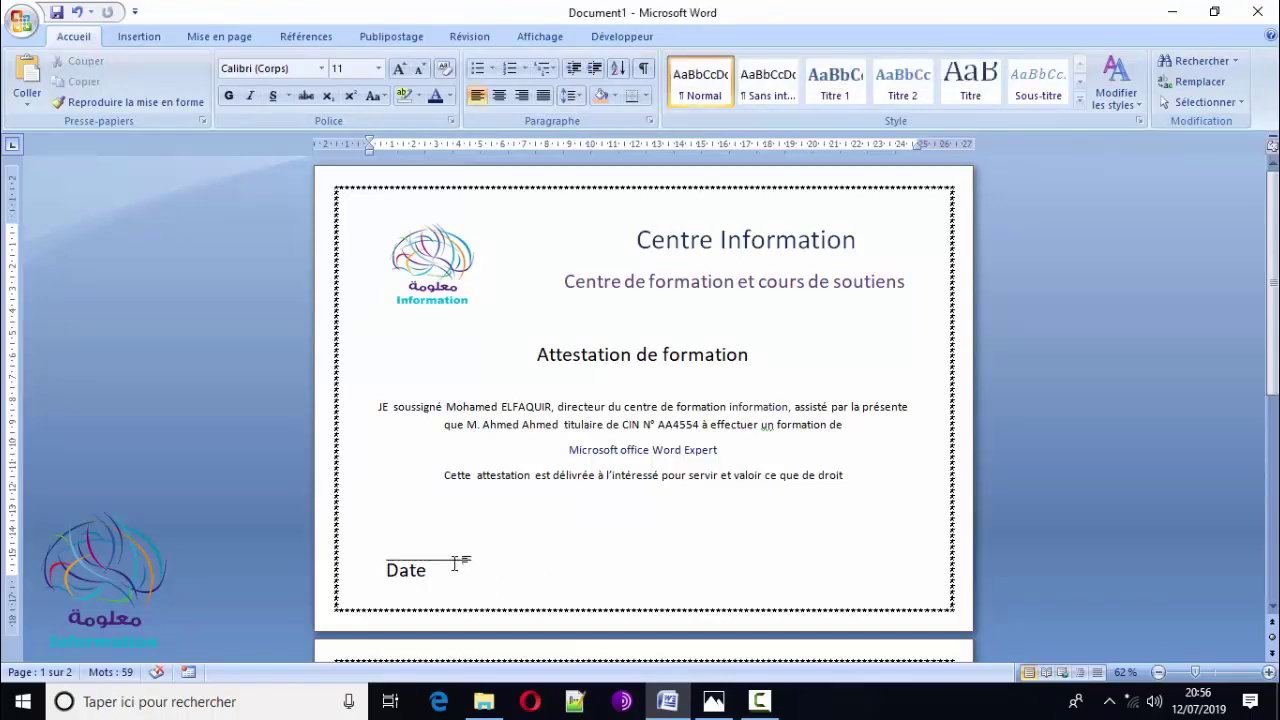
- Move the Date box up above the line and add ' :' so it reads 'Date :'
double_click(455, 561)
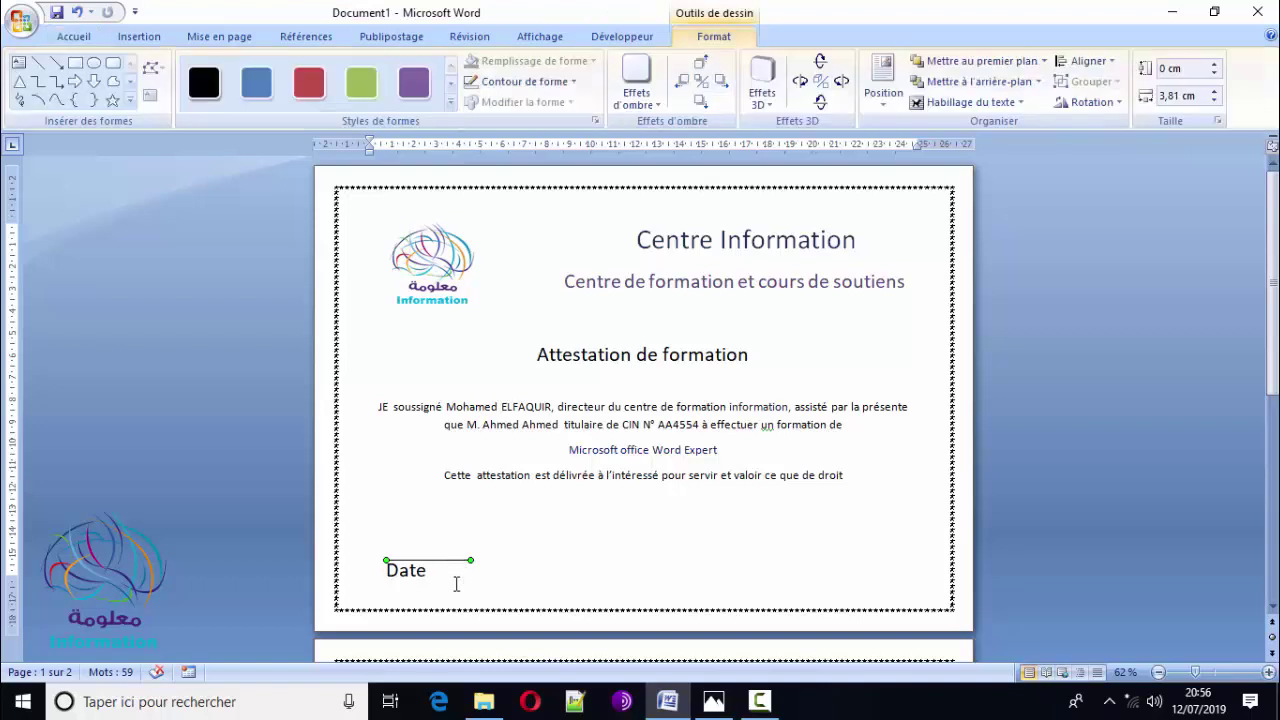
left_click(428, 571)
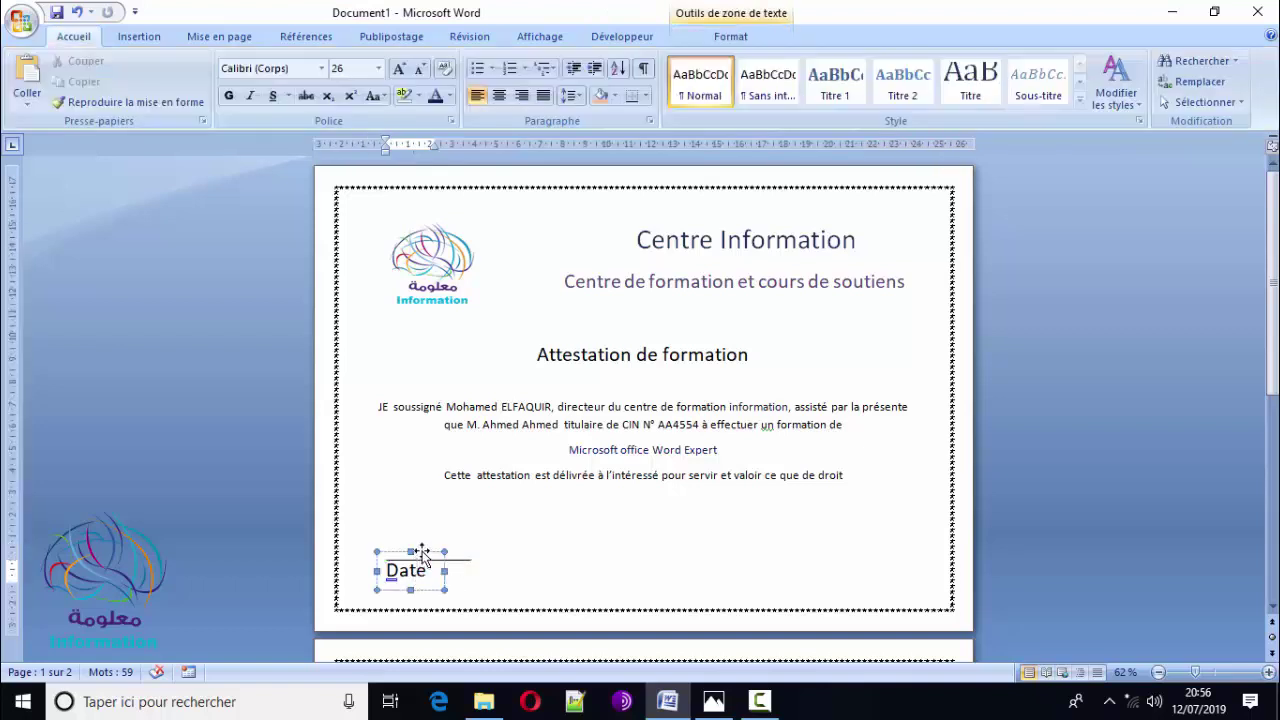
left_click_drag(425, 533, 430, 512)
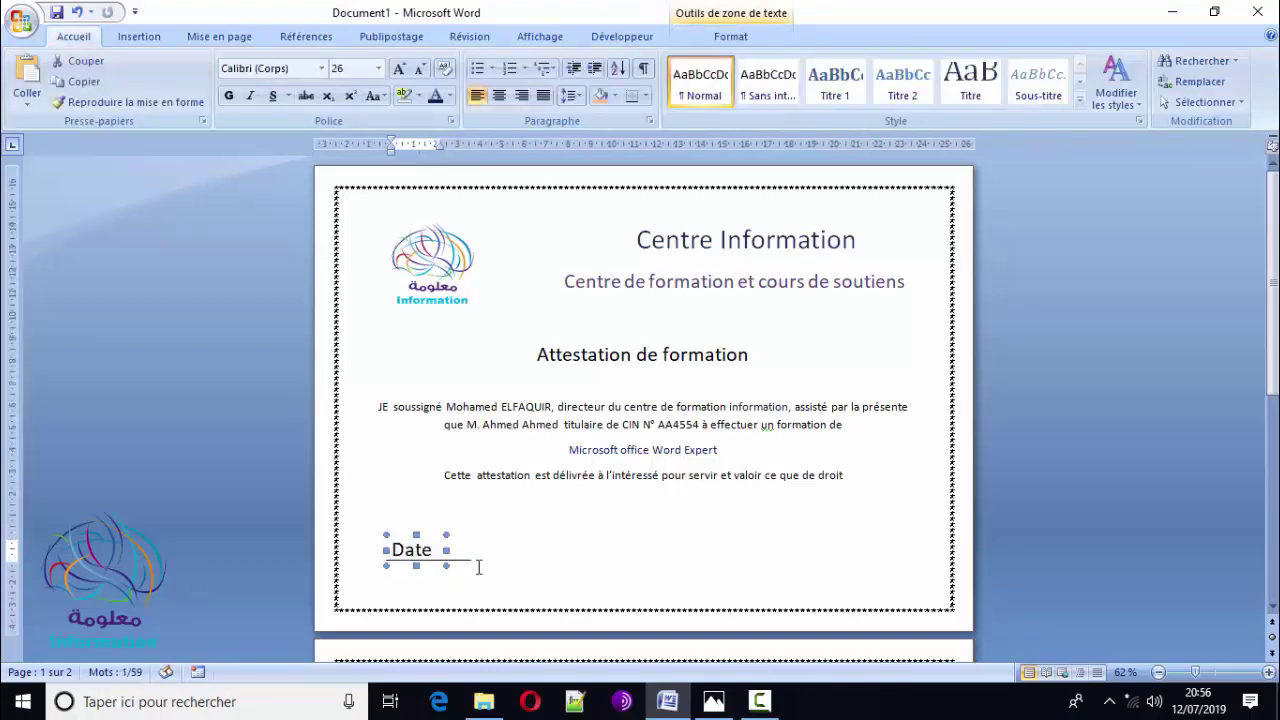
left_click(404, 576)
left_click(445, 550)
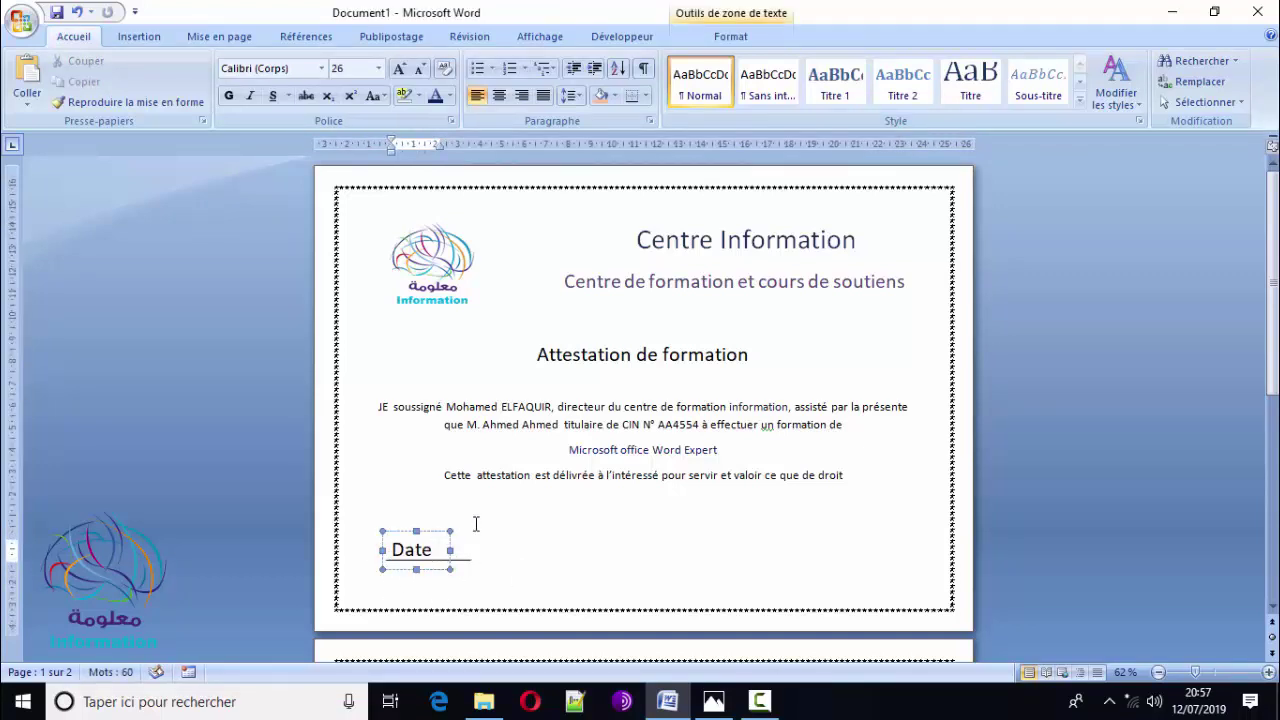
type(":")
left_click(465, 548)
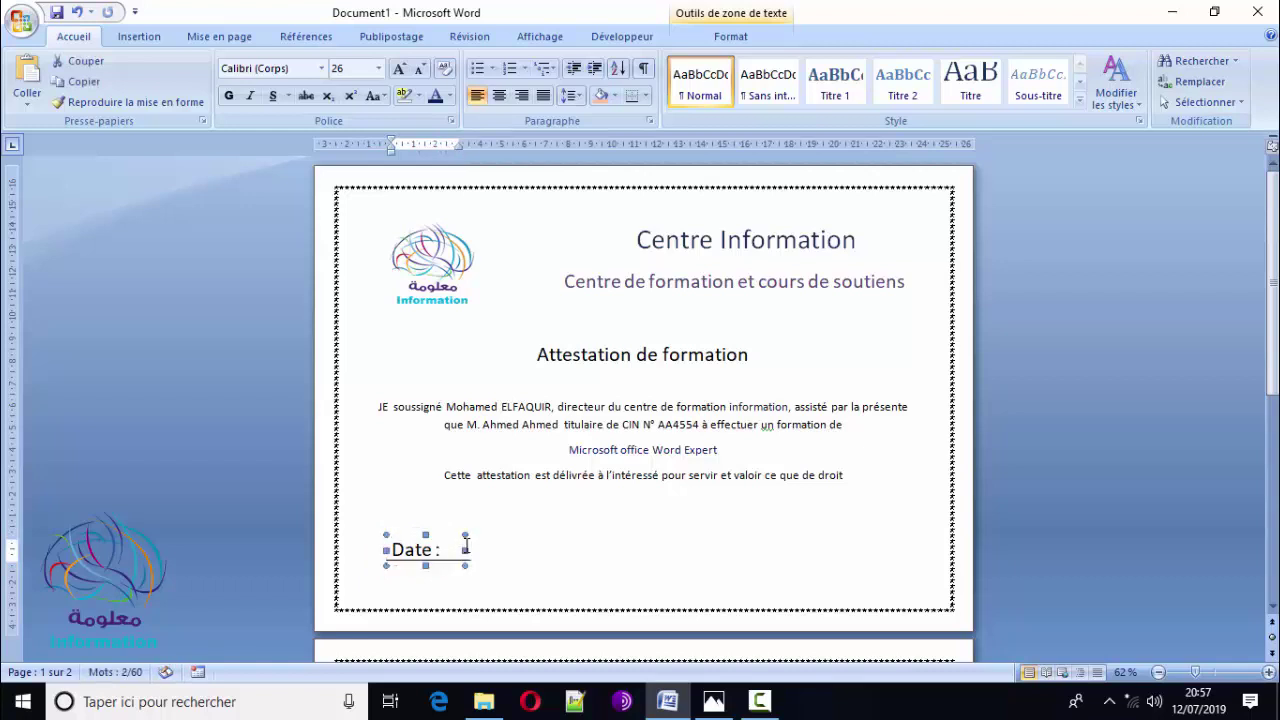
left_click(520, 556)
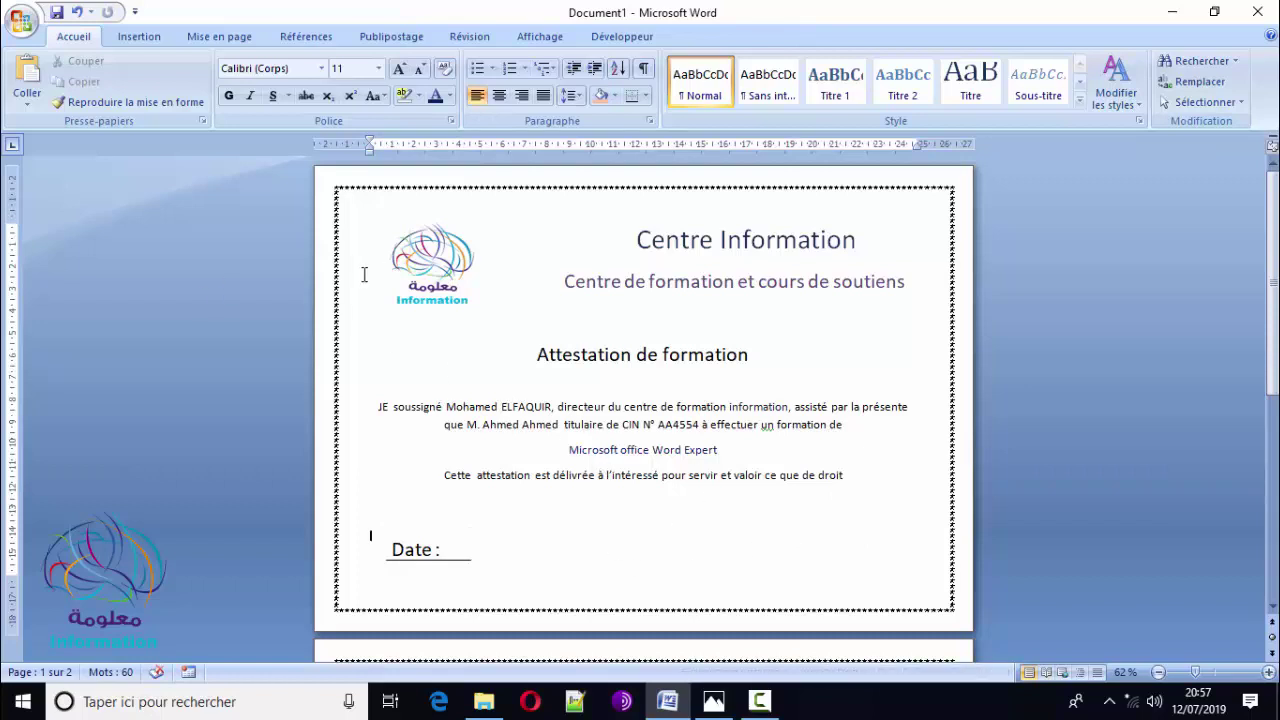
- Draw a text box at the page's bottom right holding the Signature label
left_click(161, 38)
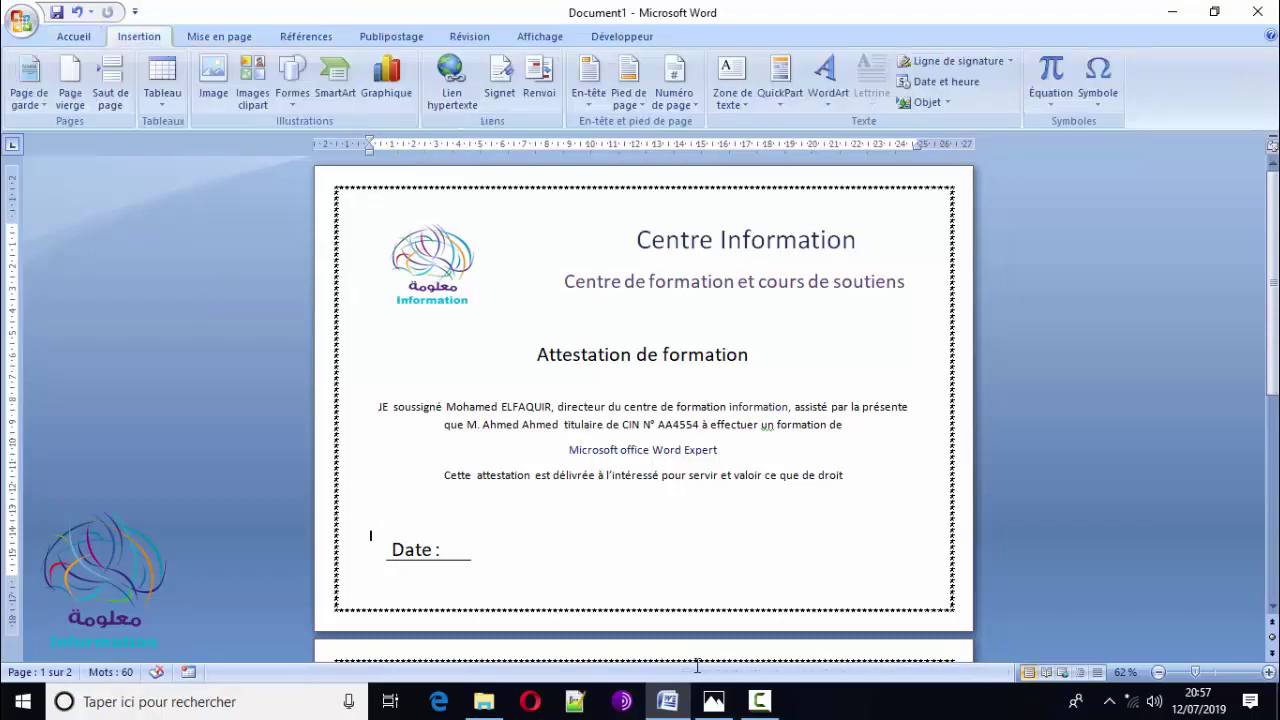
left_click(292, 80)
left_click(288, 139)
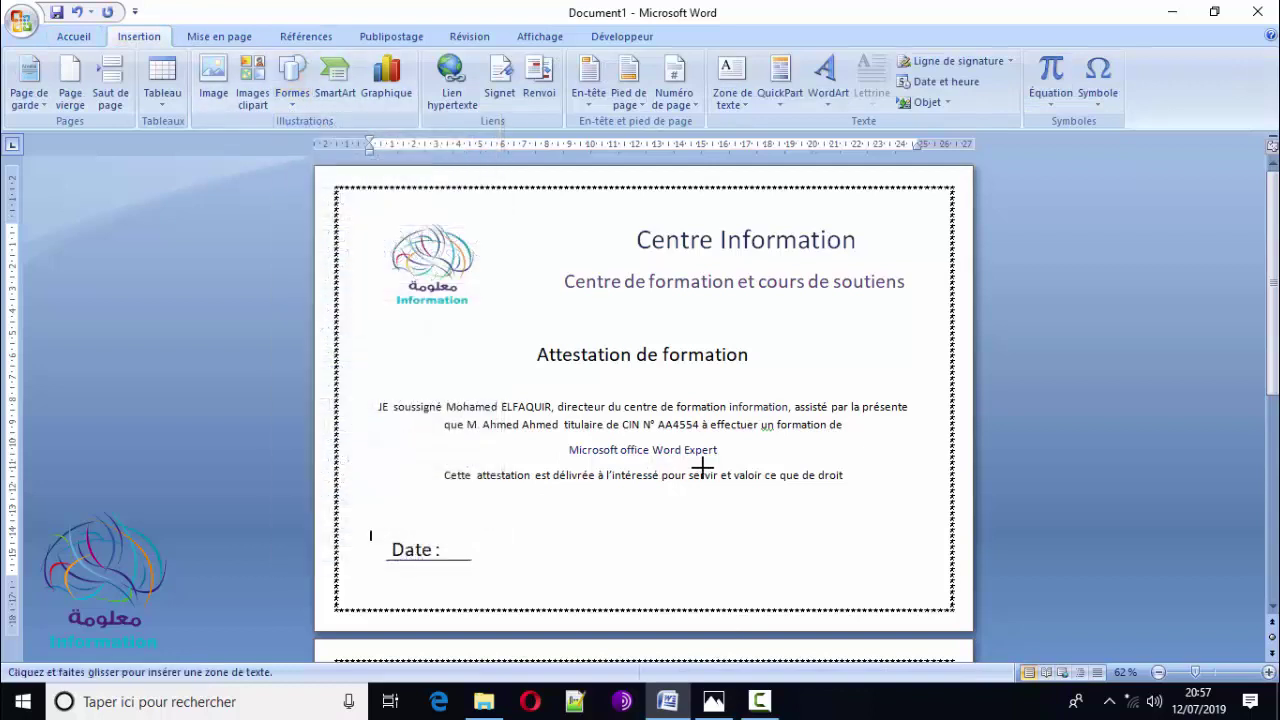
left_click_drag(797, 535, 910, 569)
type("signa")
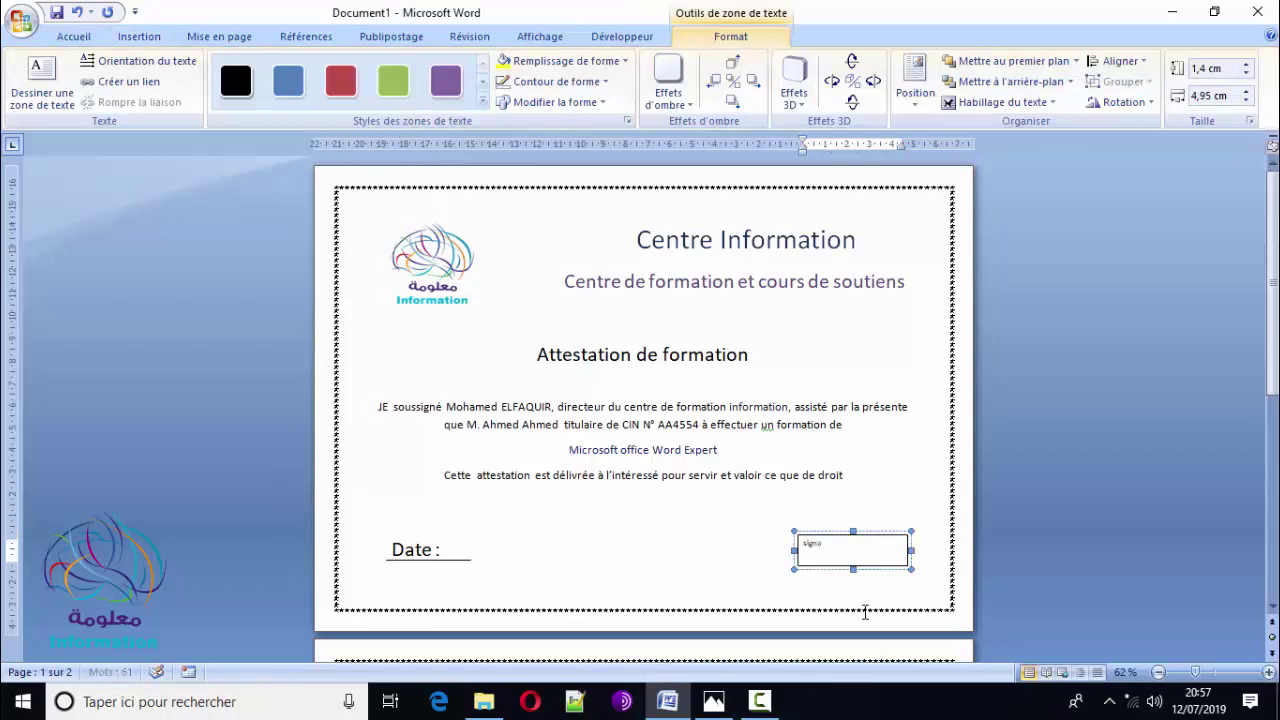
type("ture :")
left_click_drag(850, 545, 802, 545)
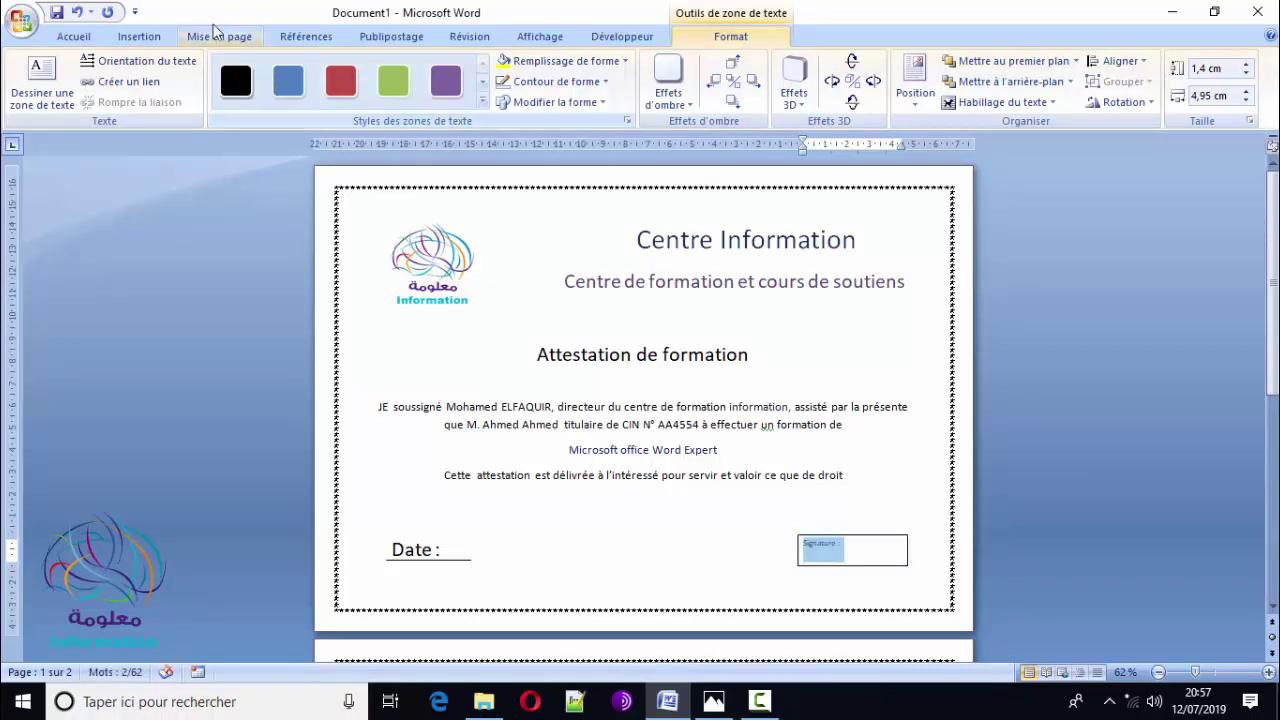
- Set the Signature text to 26 point, matching Date, after briefly trying 16
left_click(140, 36)
left_click(74, 36)
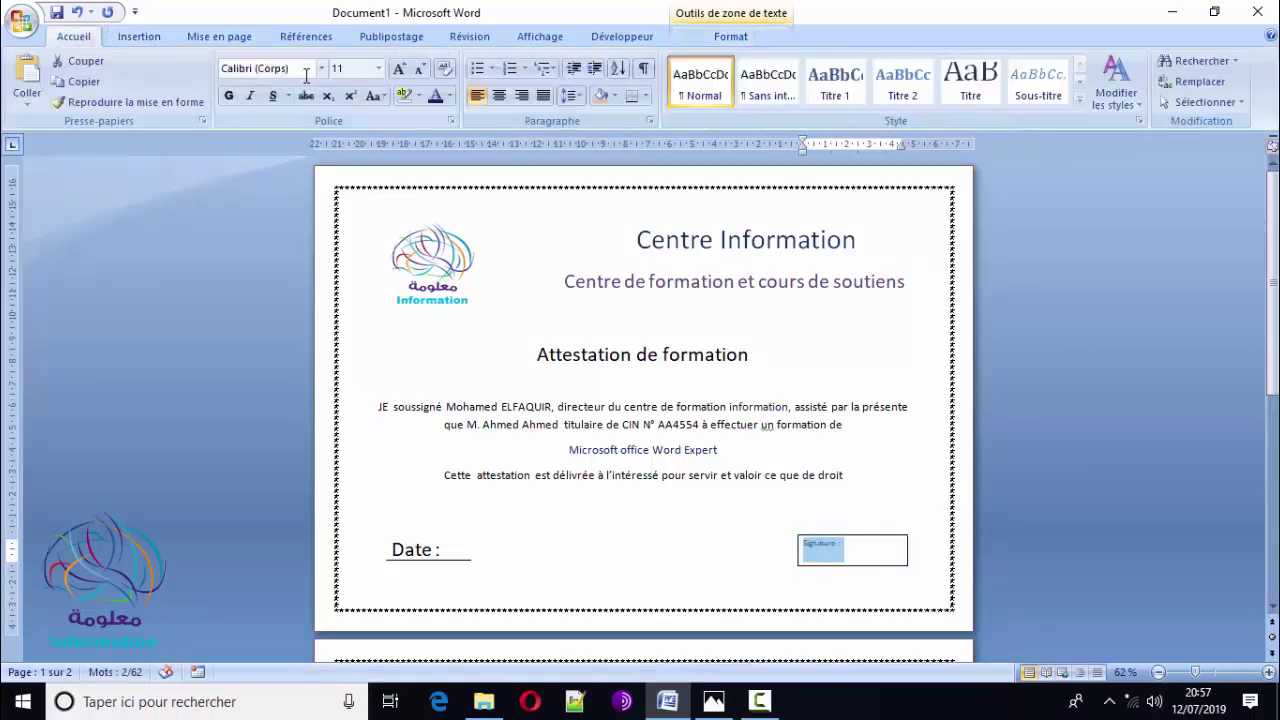
left_click(378, 68)
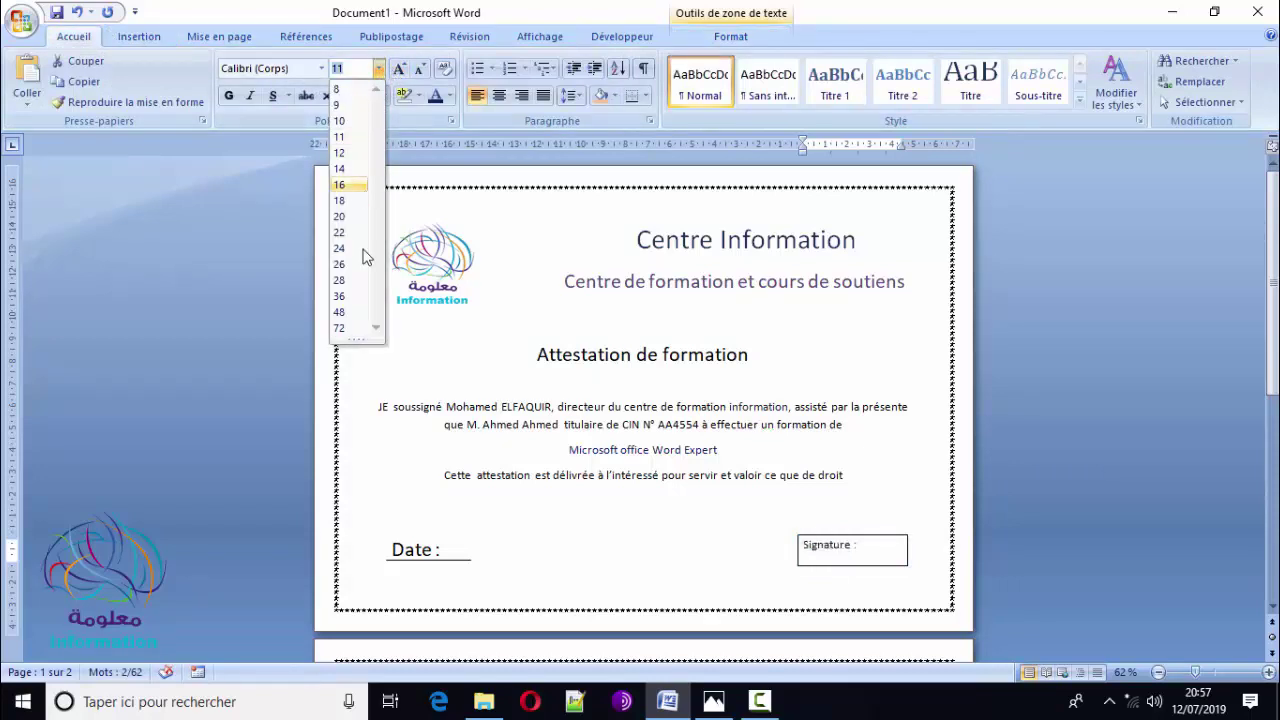
left_click(343, 184)
left_click(396, 541)
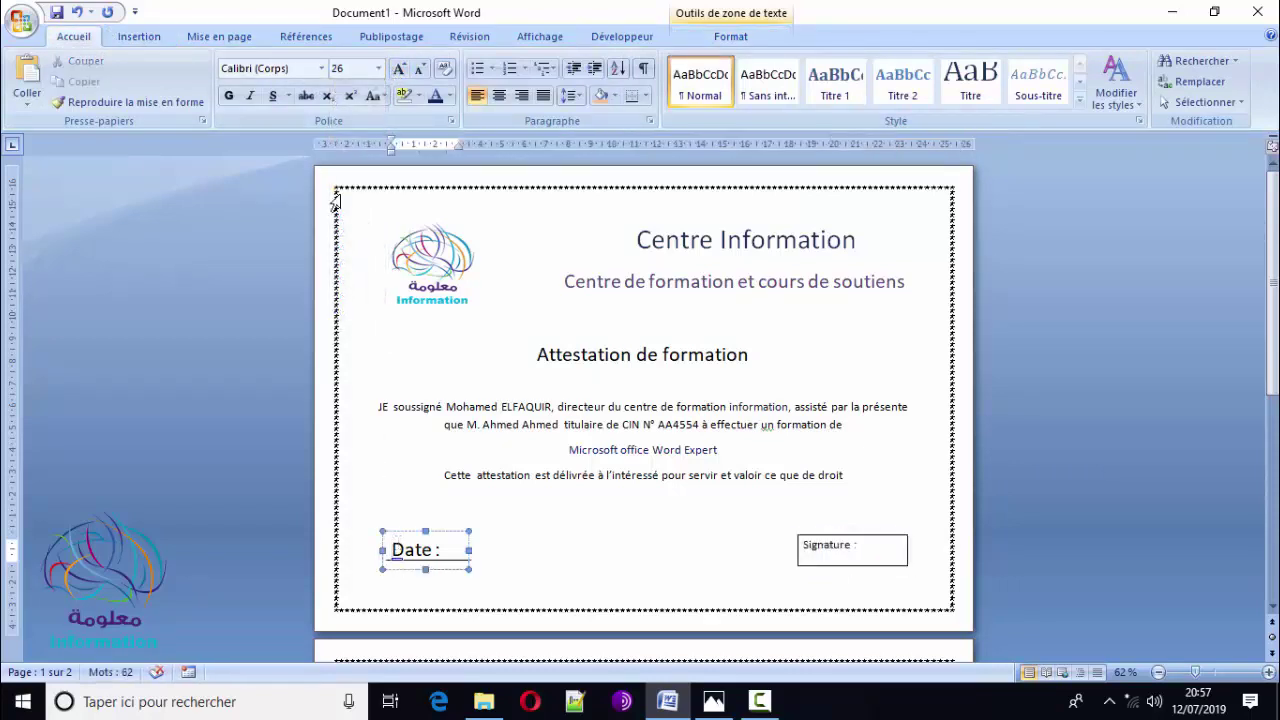
left_click_drag(880, 548, 790, 540)
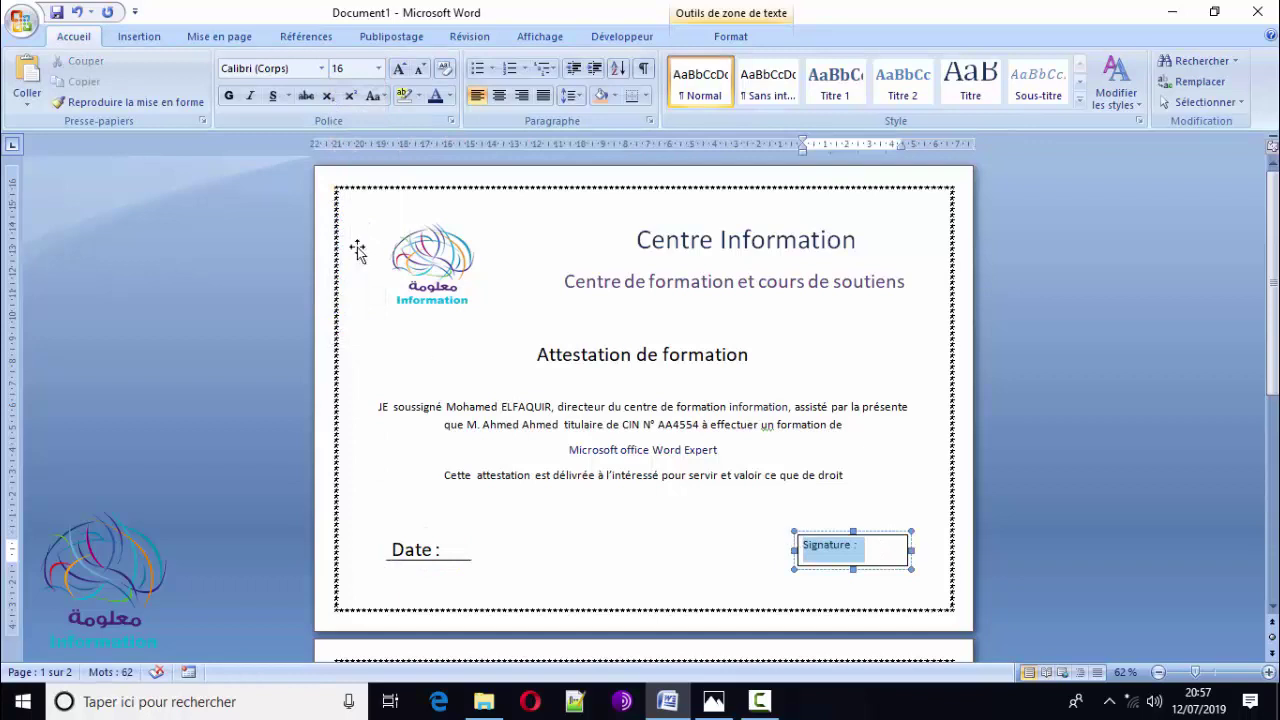
left_click(378, 68)
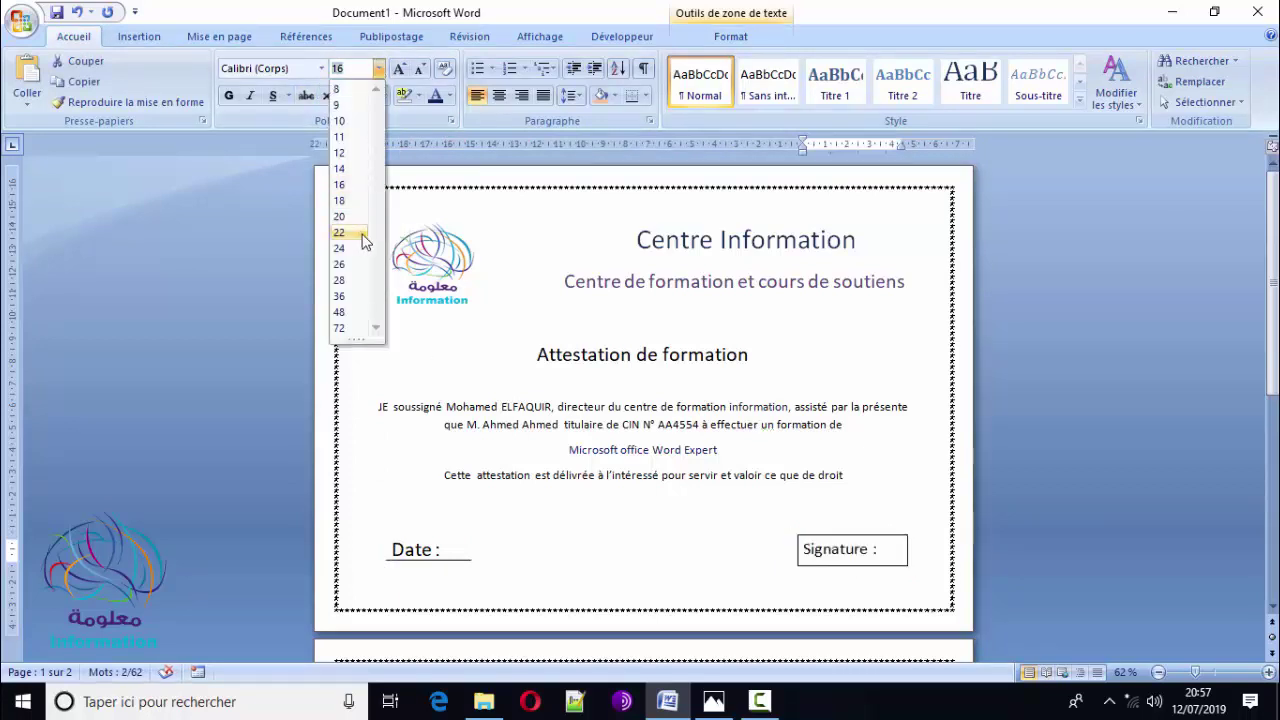
left_click(362, 264)
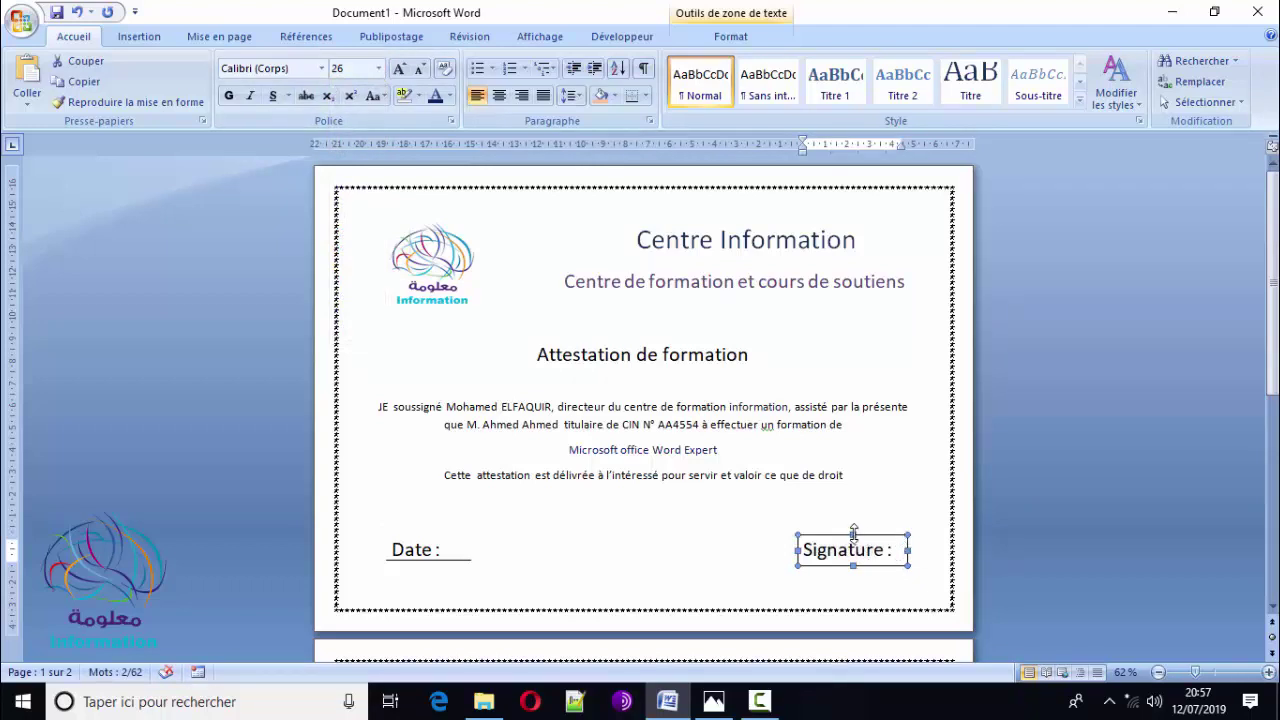
- Give the Signature box Sans contour and Aucun remplissage
left_click(728, 38)
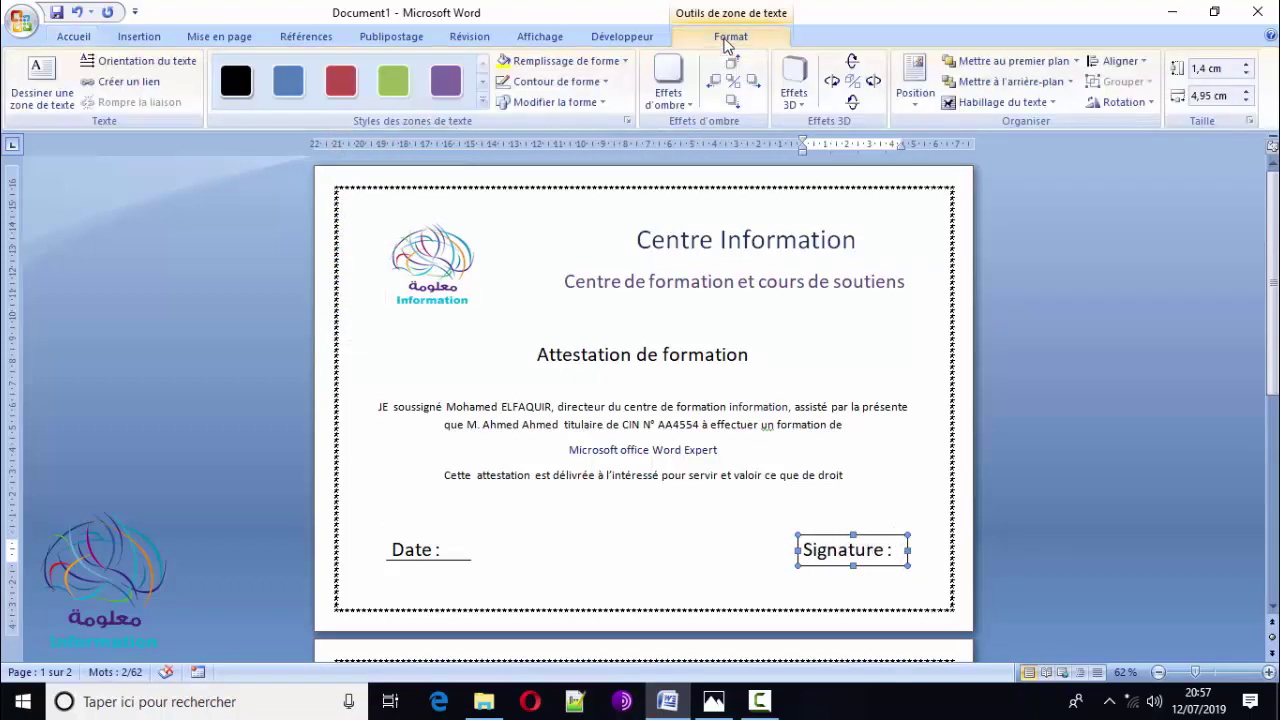
left_click(583, 88)
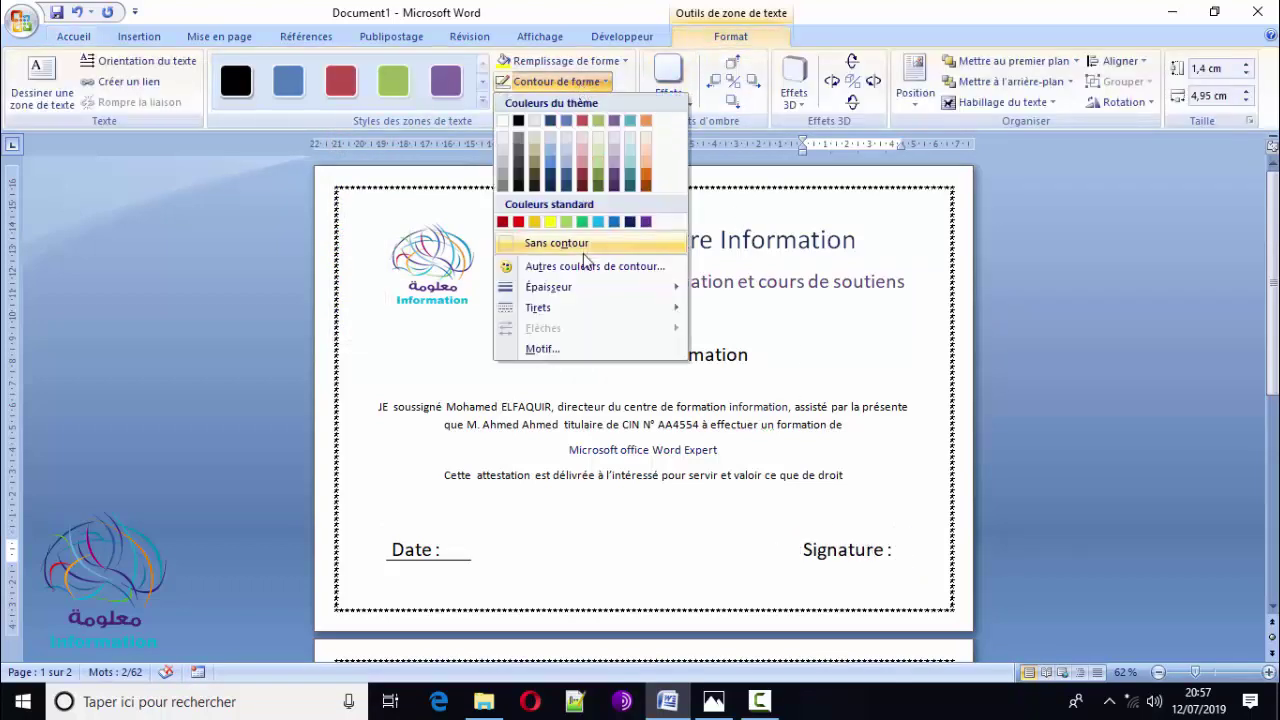
left_click(577, 245)
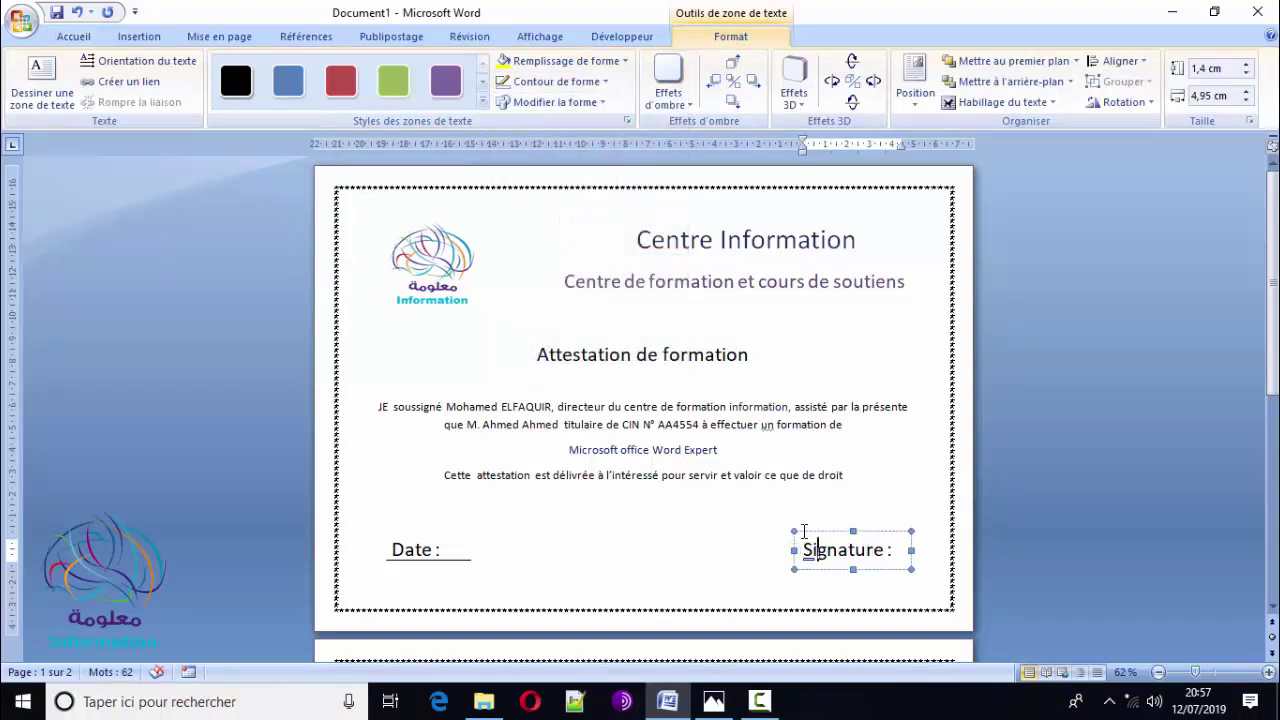
left_click(562, 61)
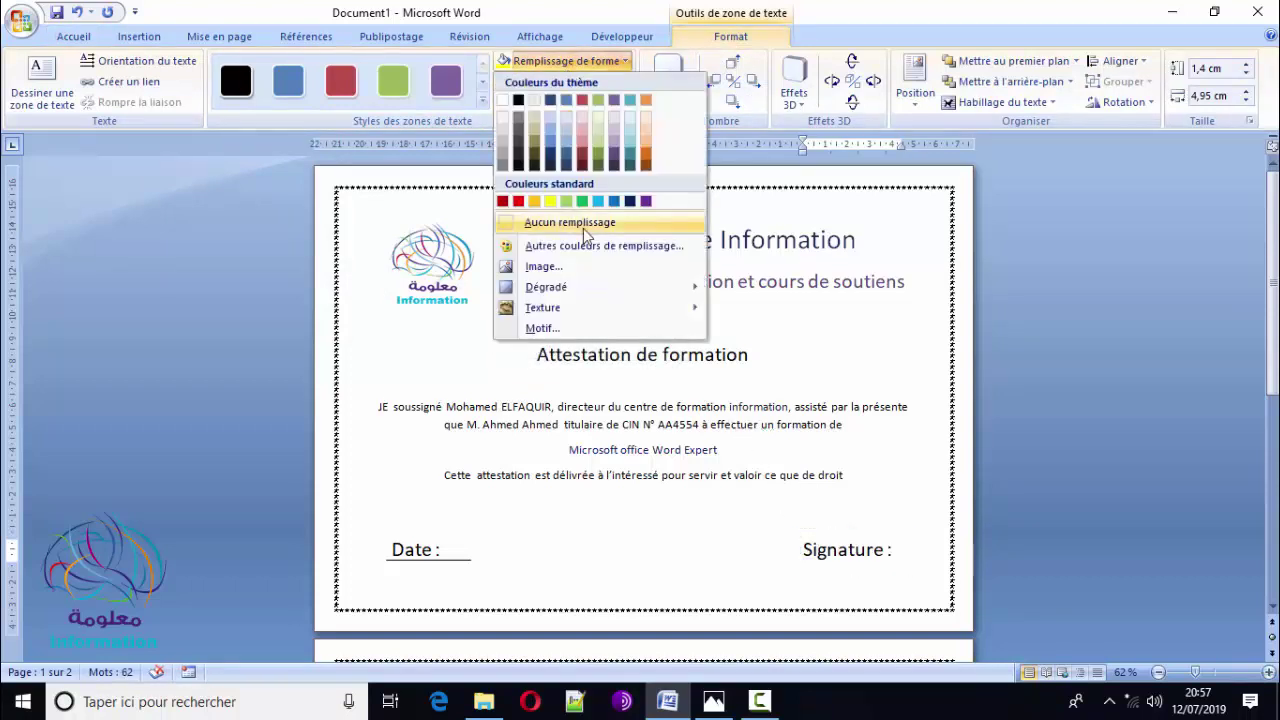
left_click(578, 222)
left_click(779, 534)
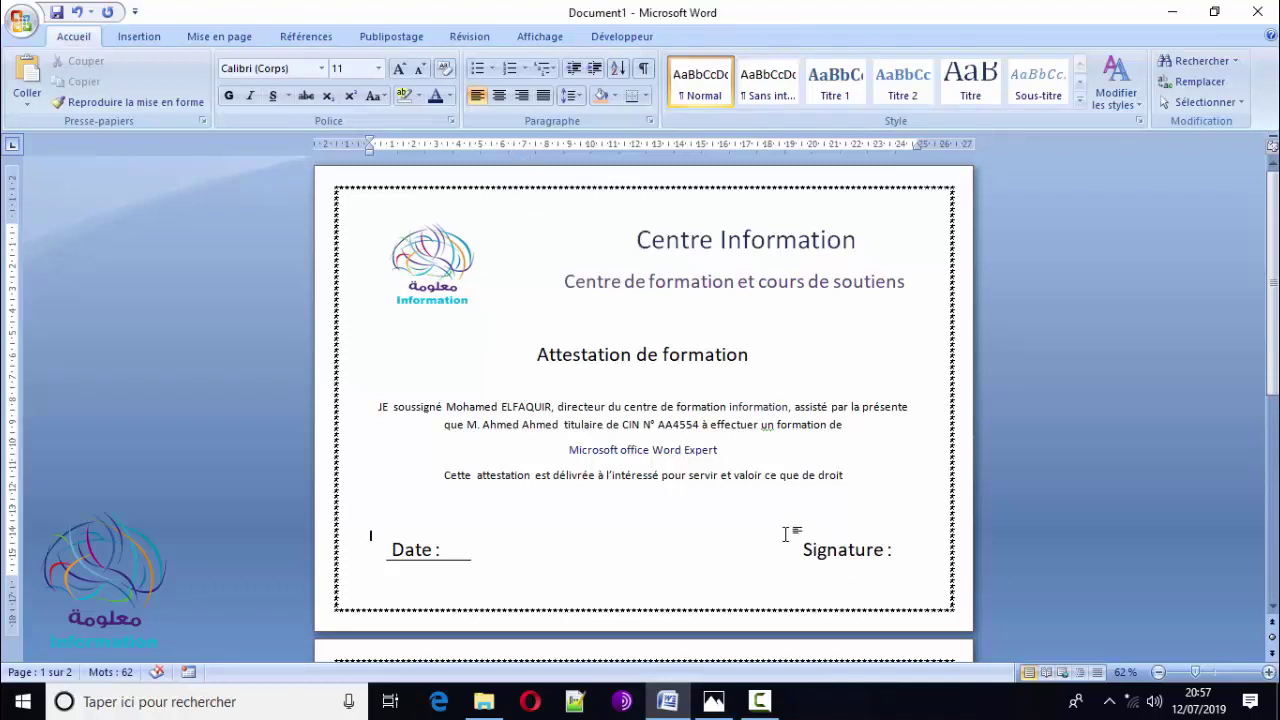
- Undo the accidental move of the Date underline and draw a new line beneath Signature
left_click(884, 560)
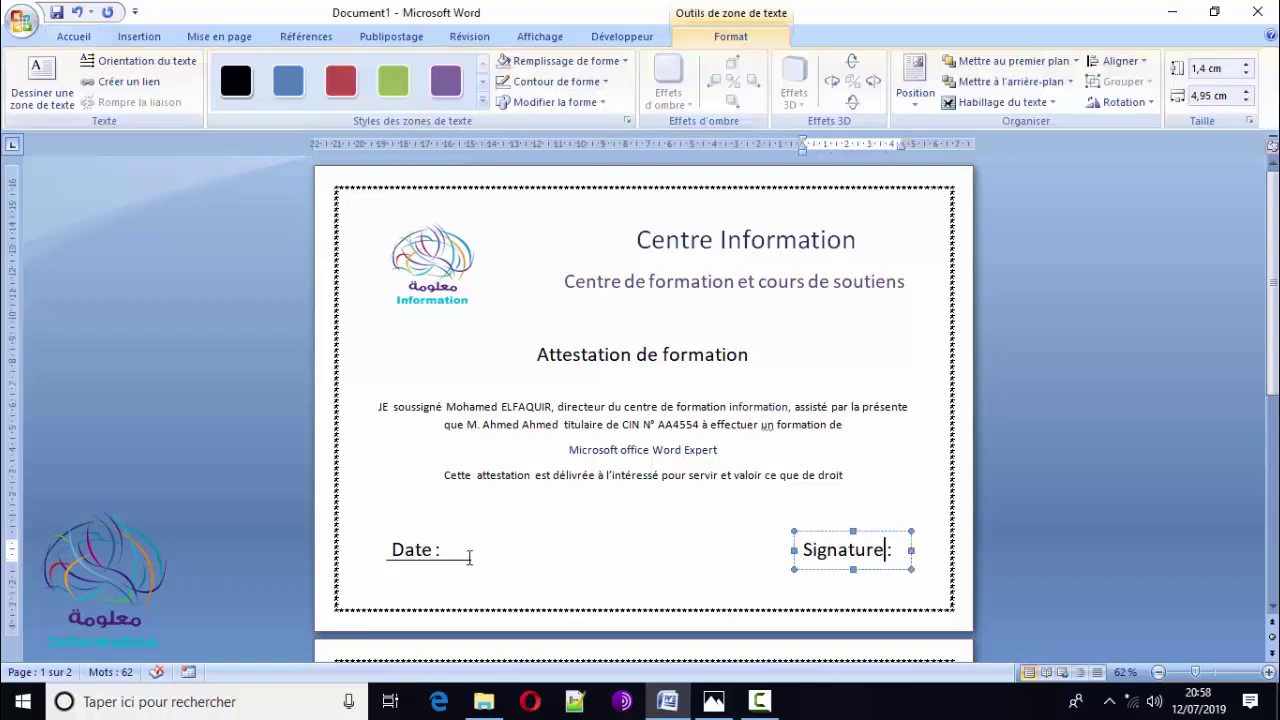
left_click(613, 566)
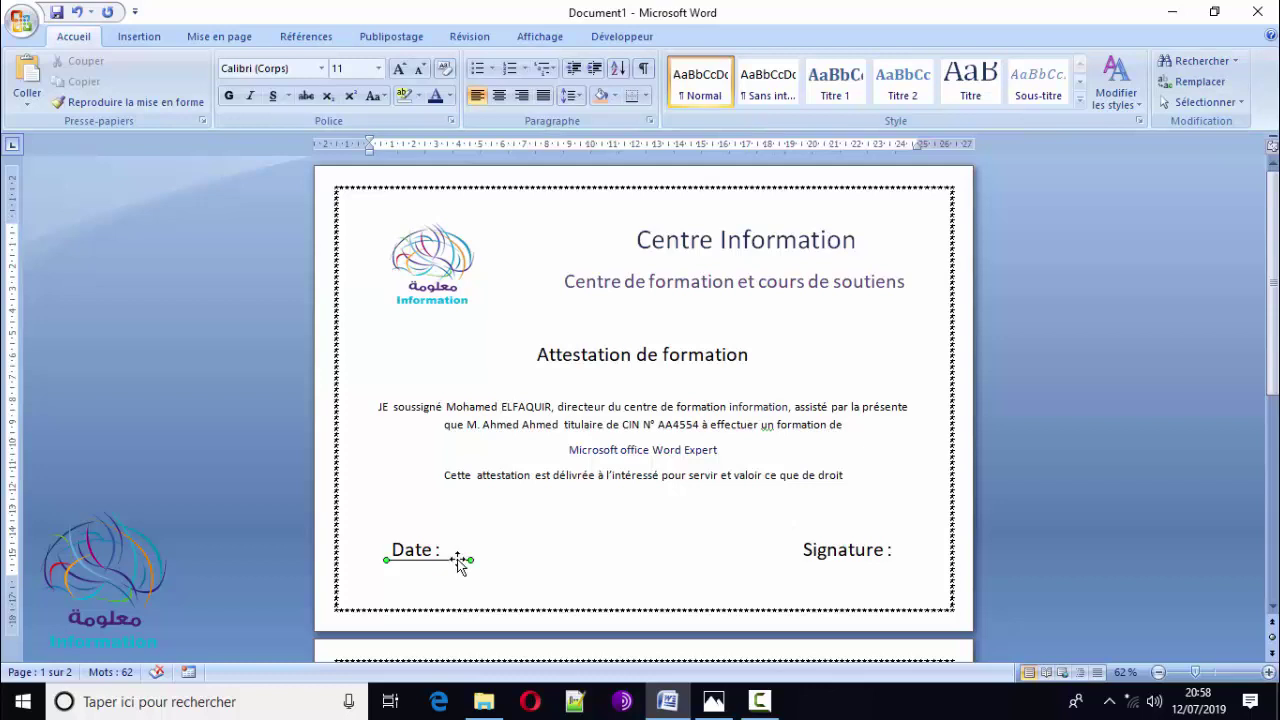
left_click_drag(460, 558, 874, 570)
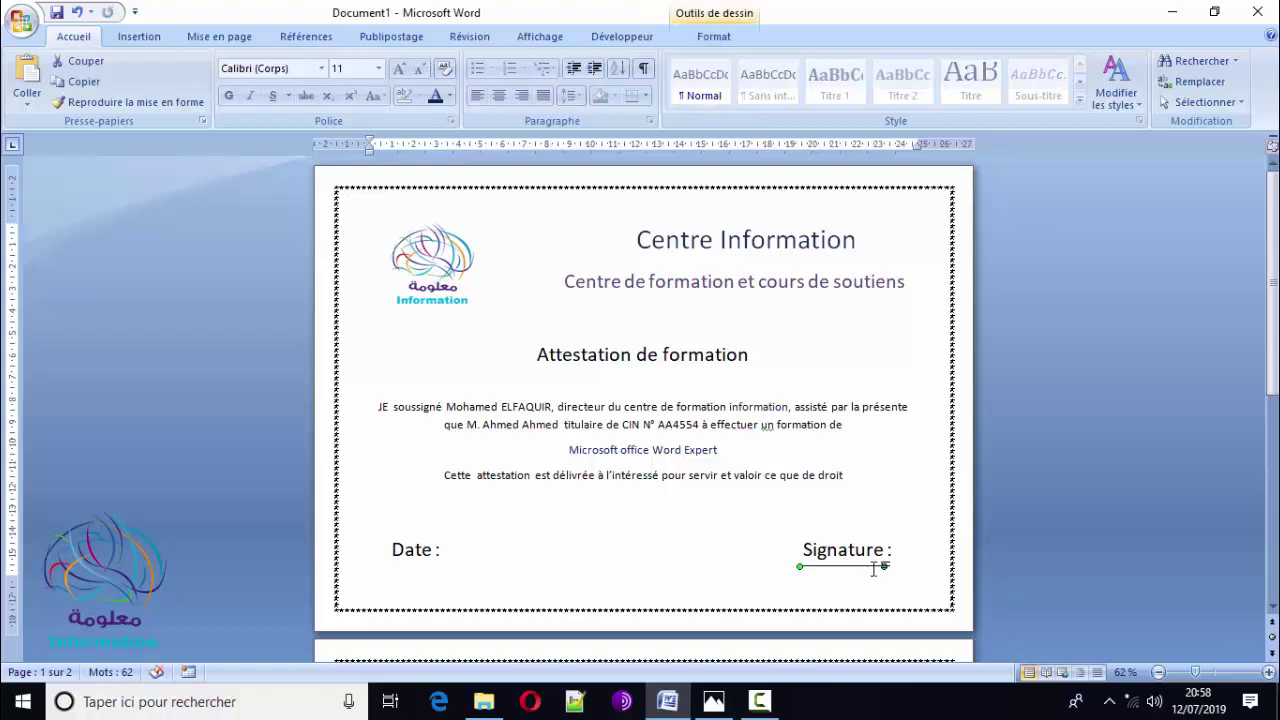
key("ctrl+z")
left_click(153, 40)
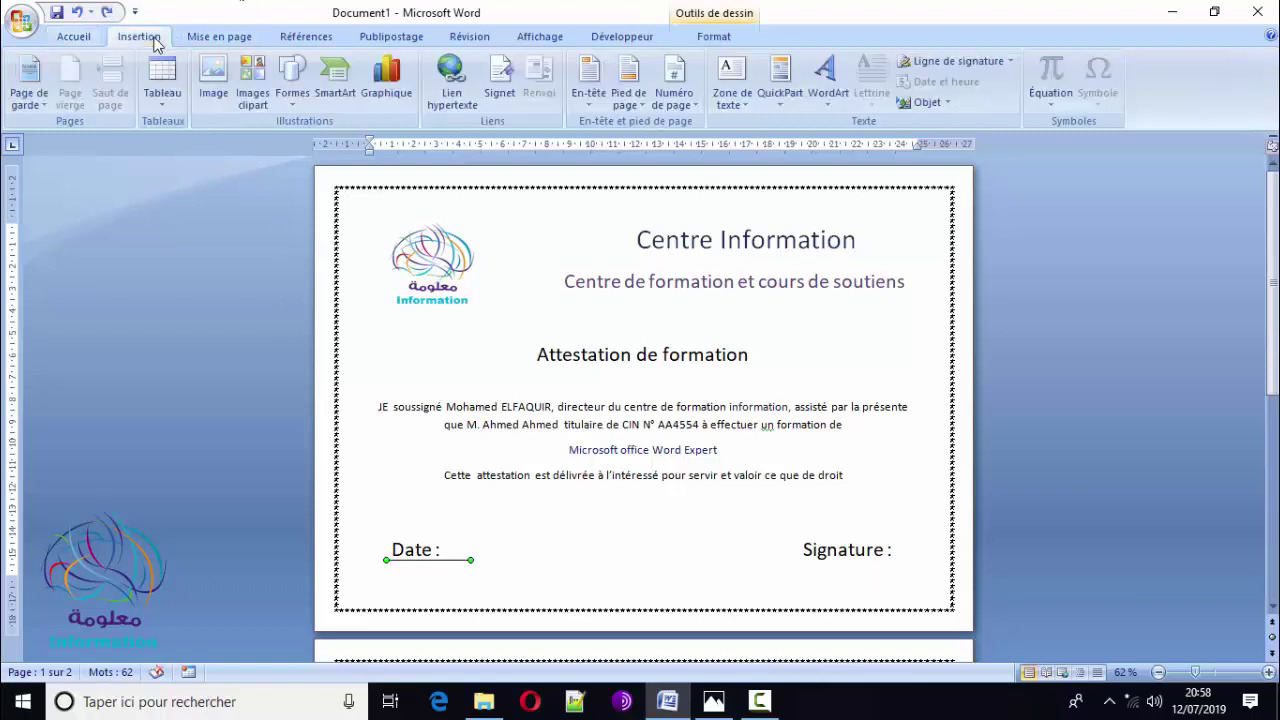
left_click(292, 78)
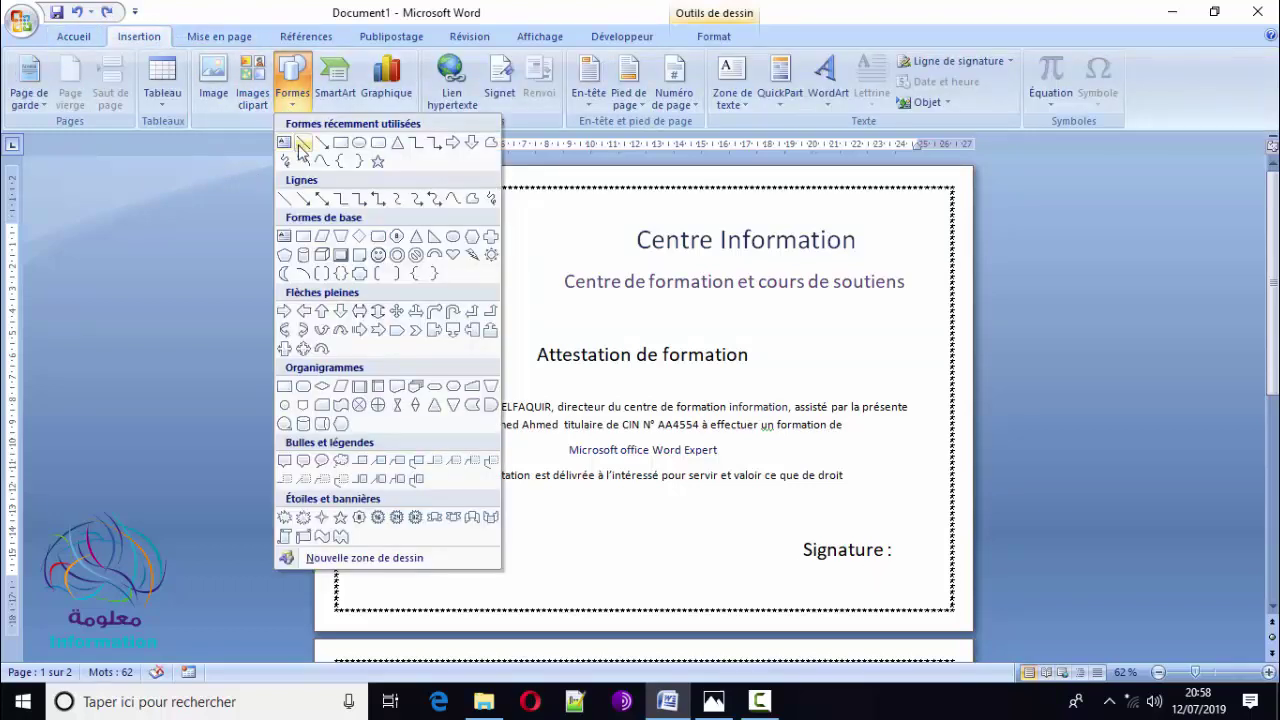
left_click(300, 143)
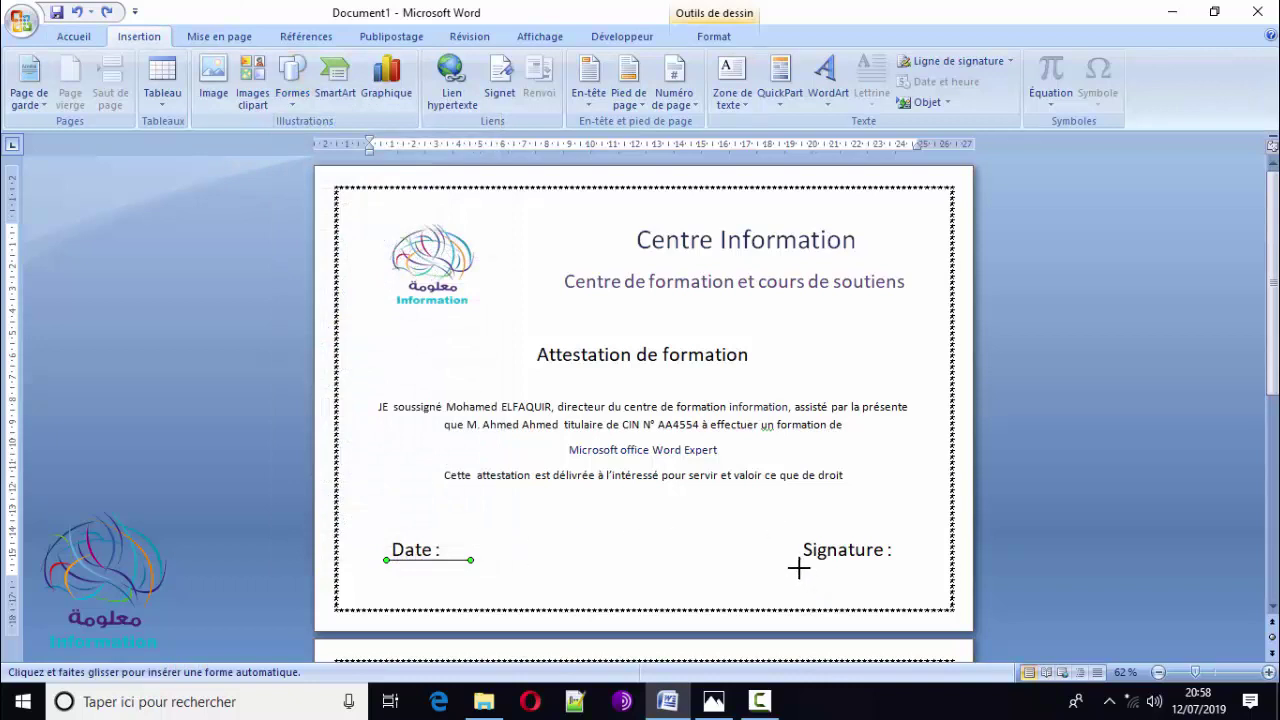
left_click_drag(798, 567, 897, 566)
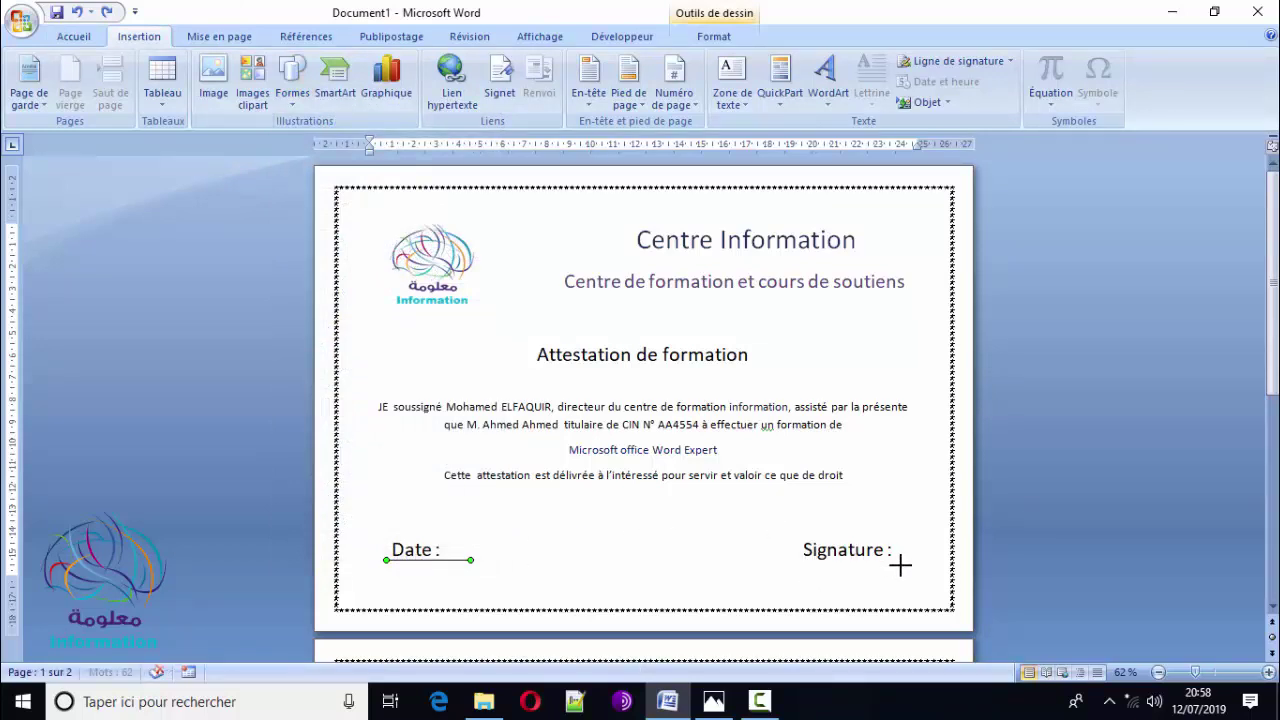
left_click_drag(900, 566, 901, 566)
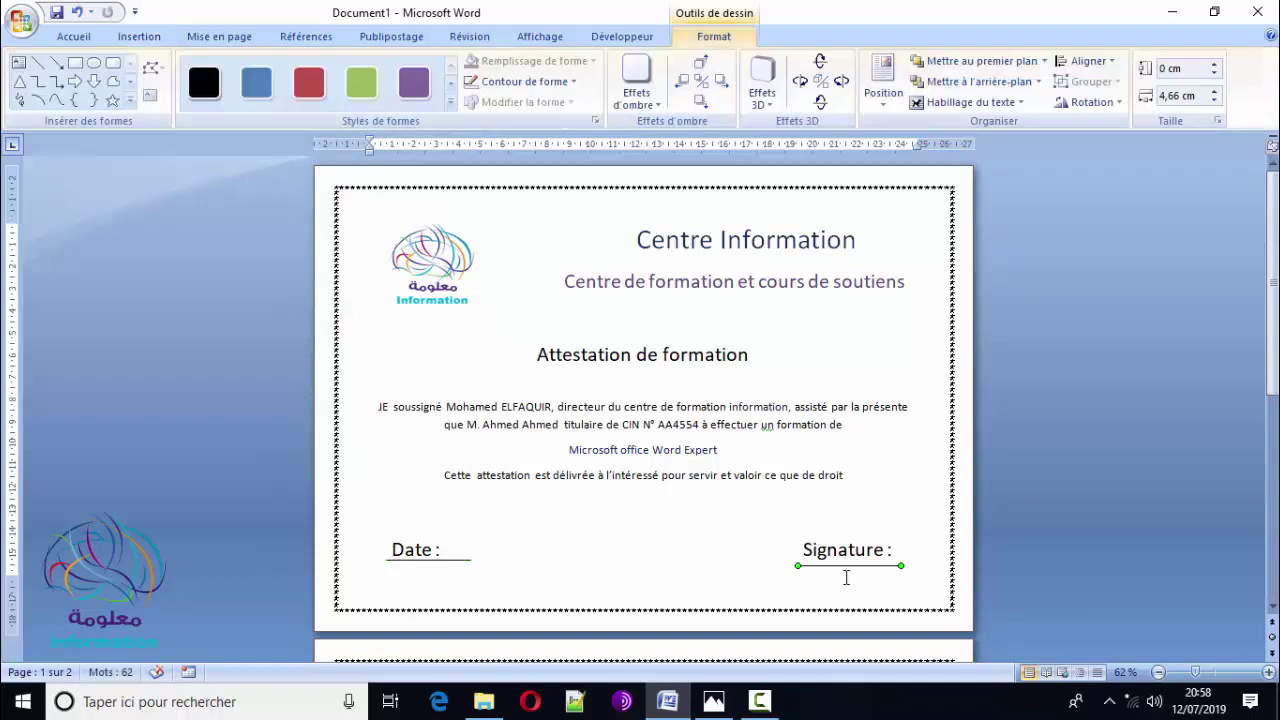
- Nudge the Signature label so it sits just above its line
left_click(857, 576)
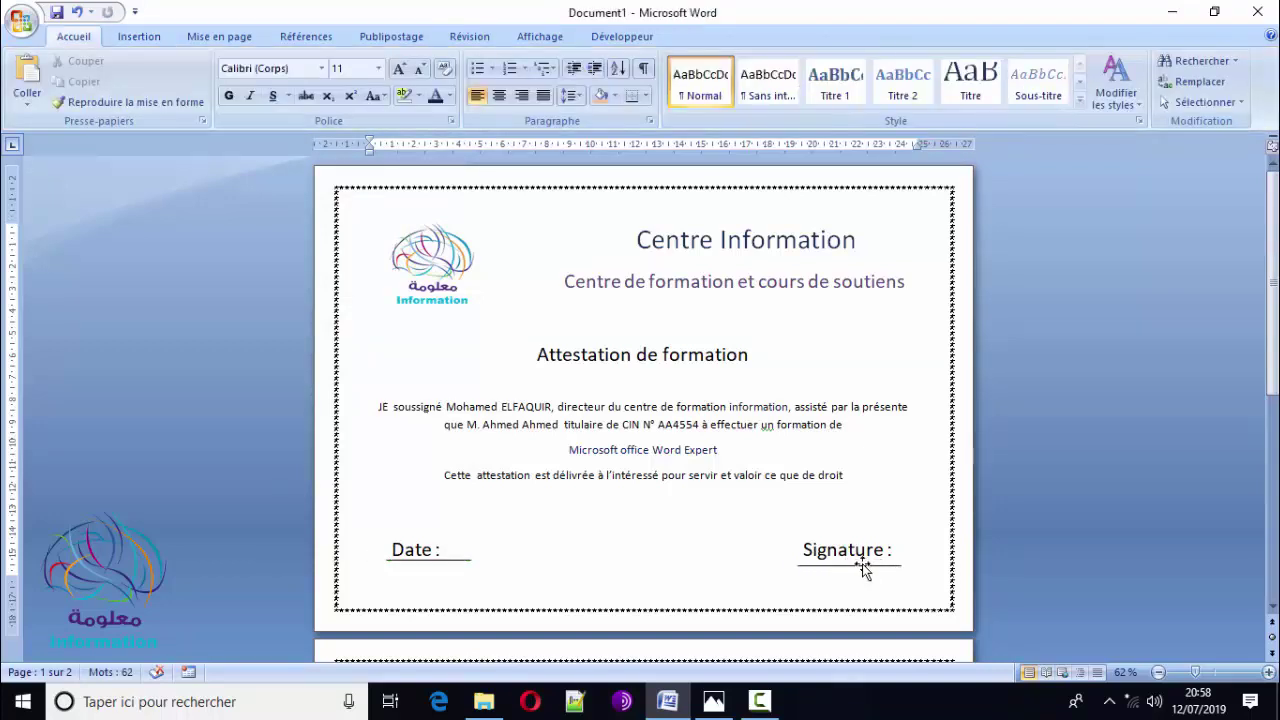
left_click(866, 563)
left_click_drag(868, 559, 858, 560)
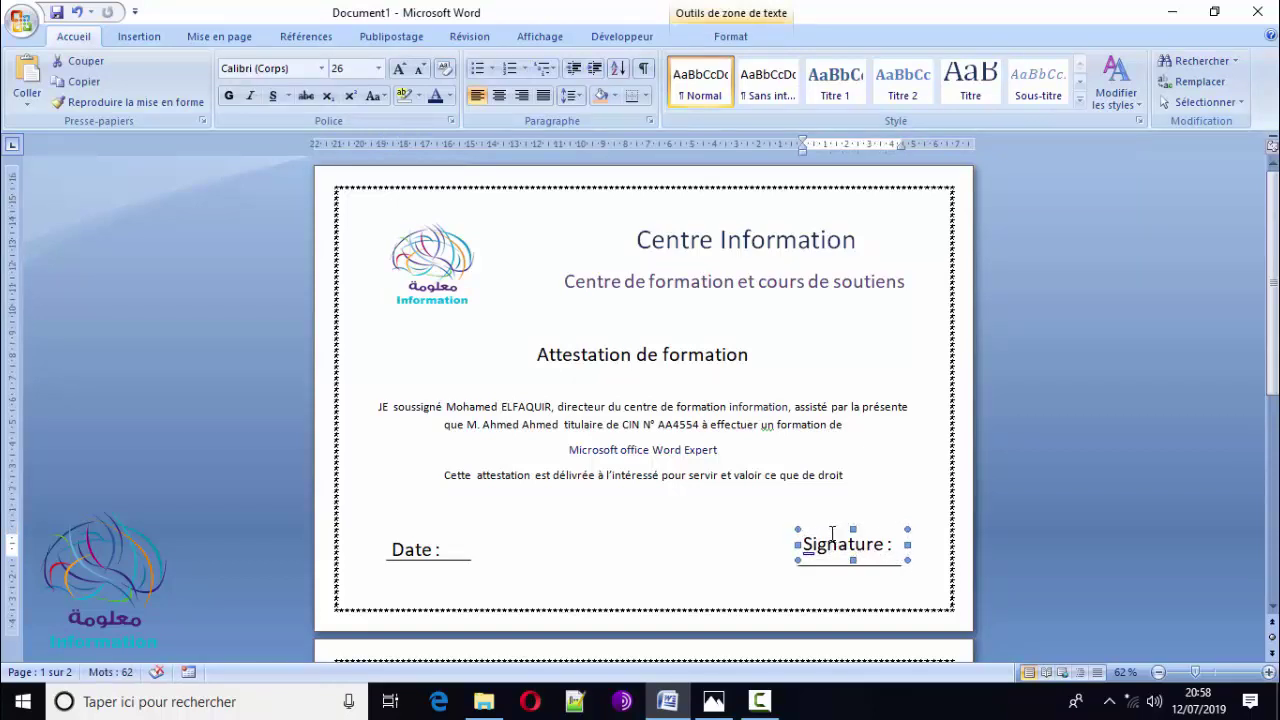
left_click_drag(824, 535, 824, 538)
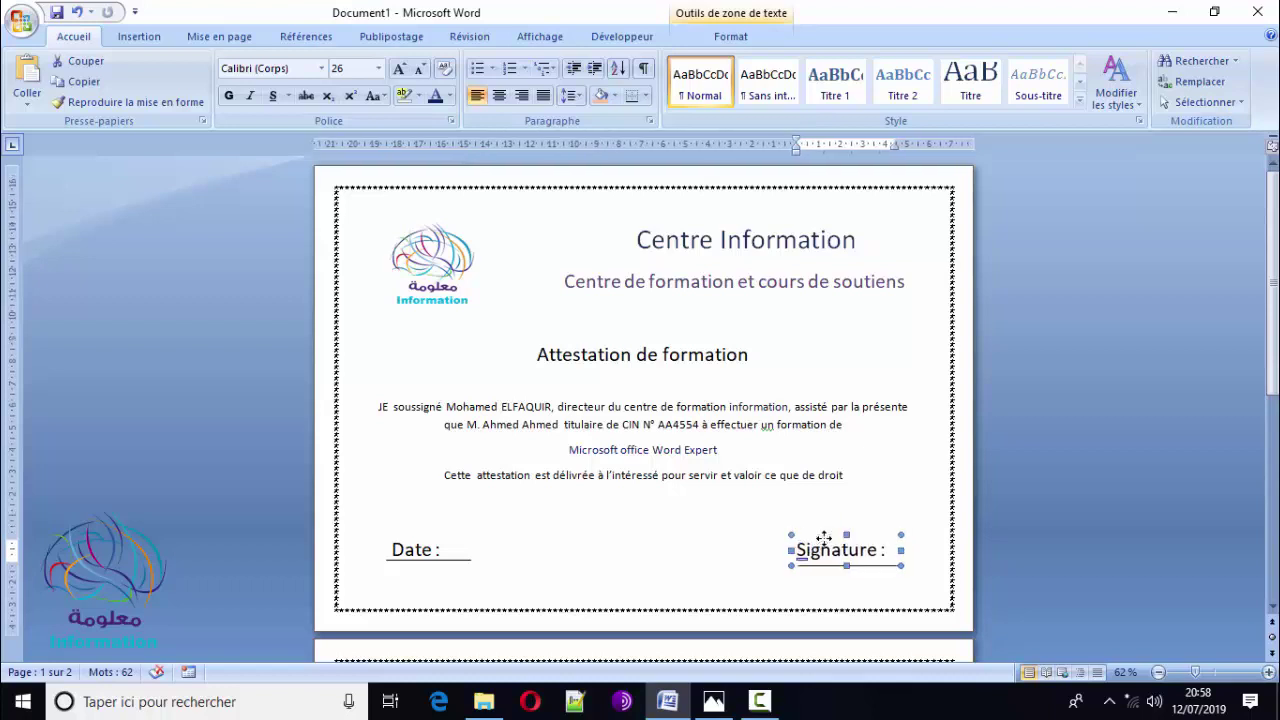
left_click(840, 609)
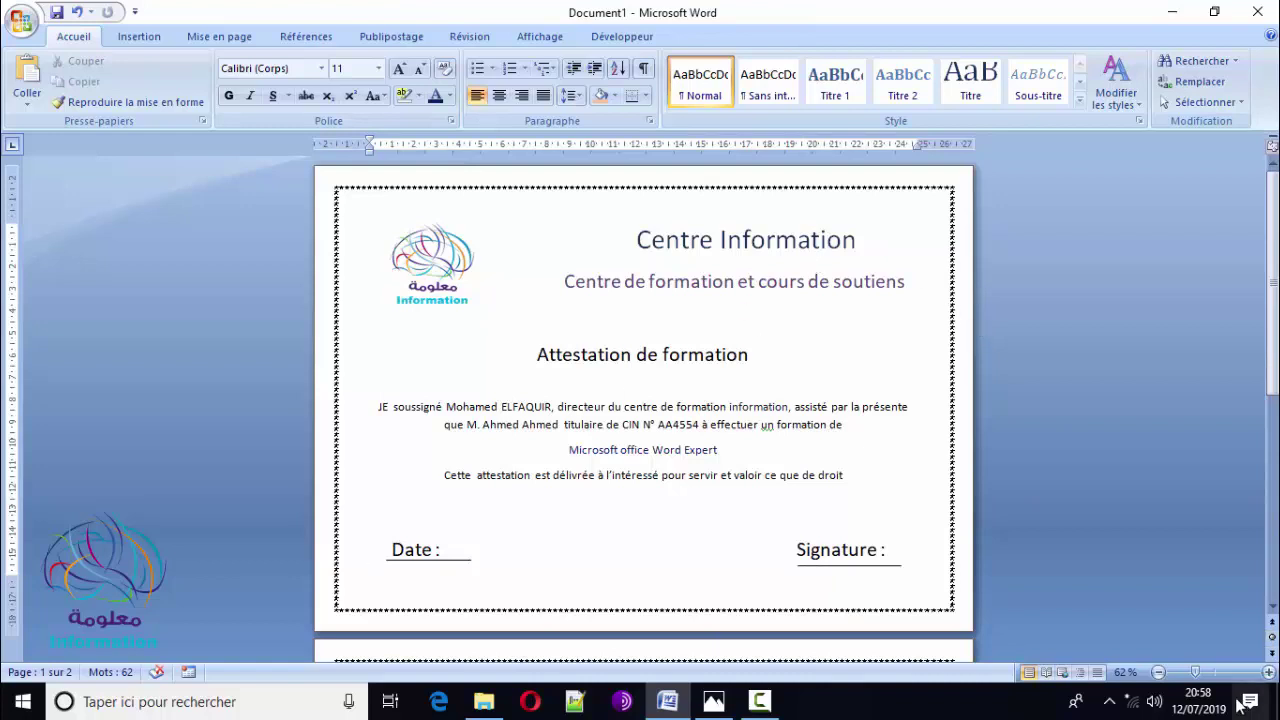
- Add logo-information-p as a custom faded (Estompée) picture watermark behind the certificate
left_click(214, 38)
left_click(477, 109)
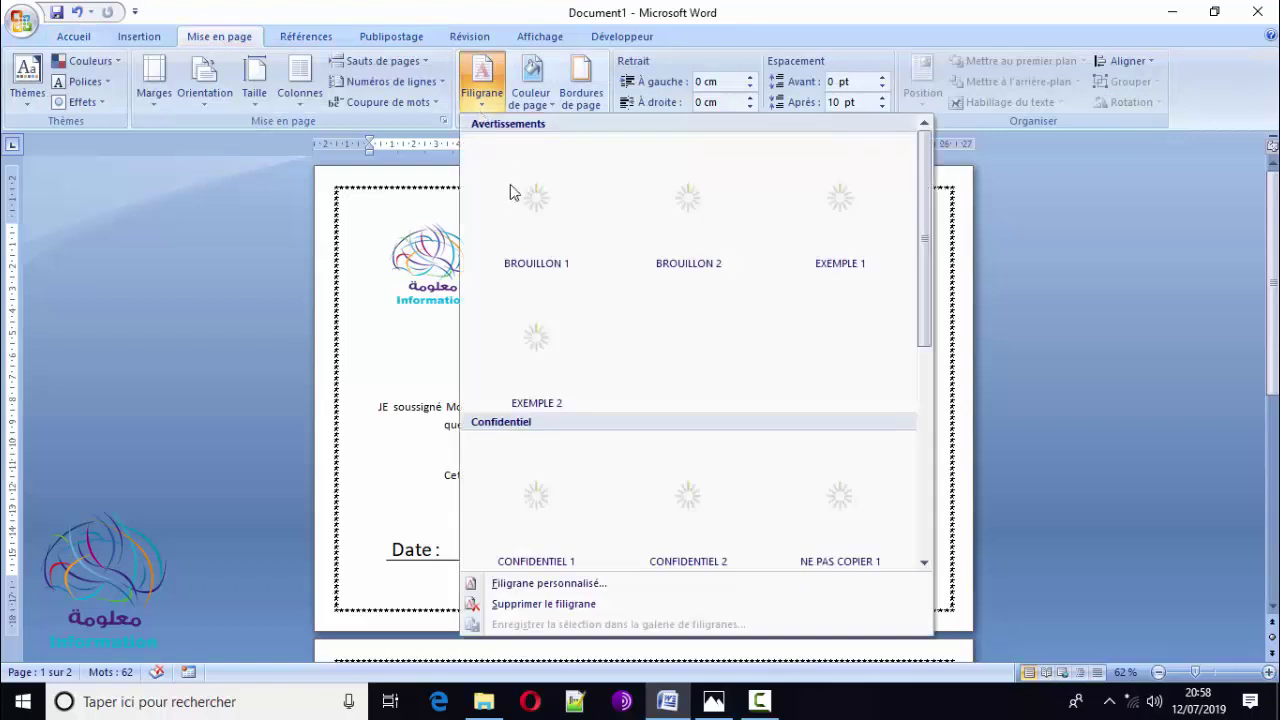
left_click(544, 586)
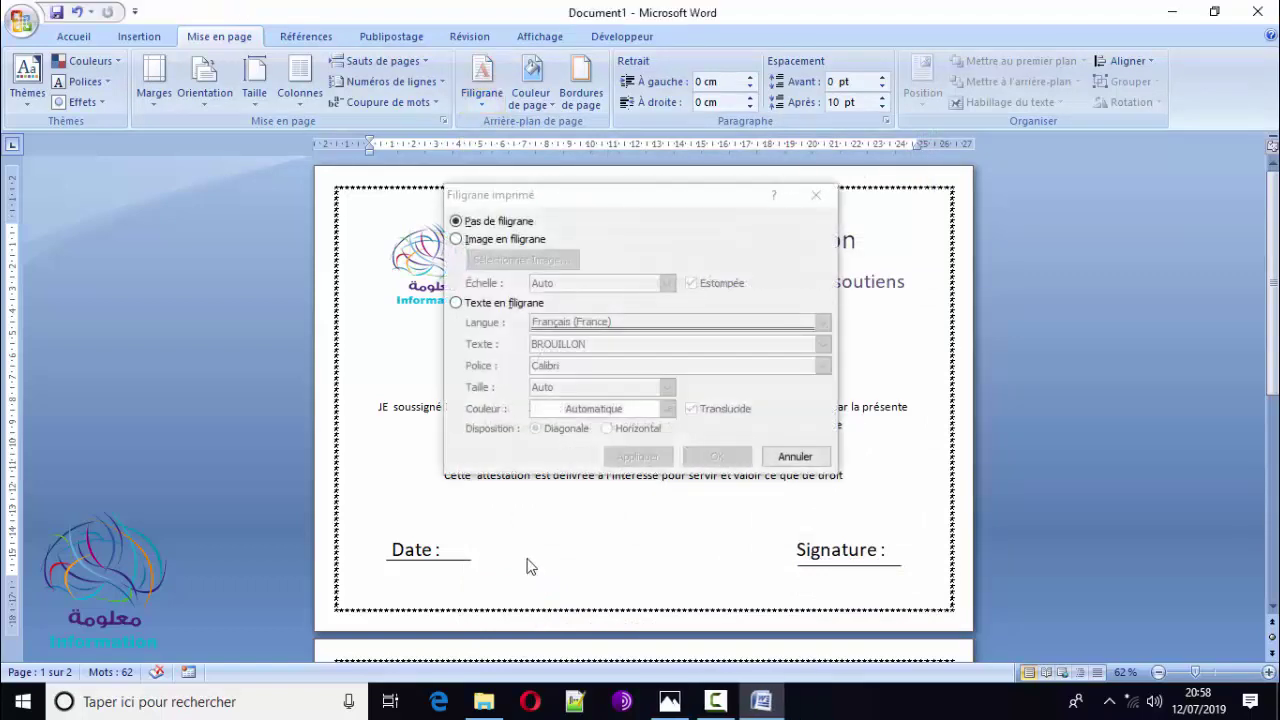
left_click(457, 239)
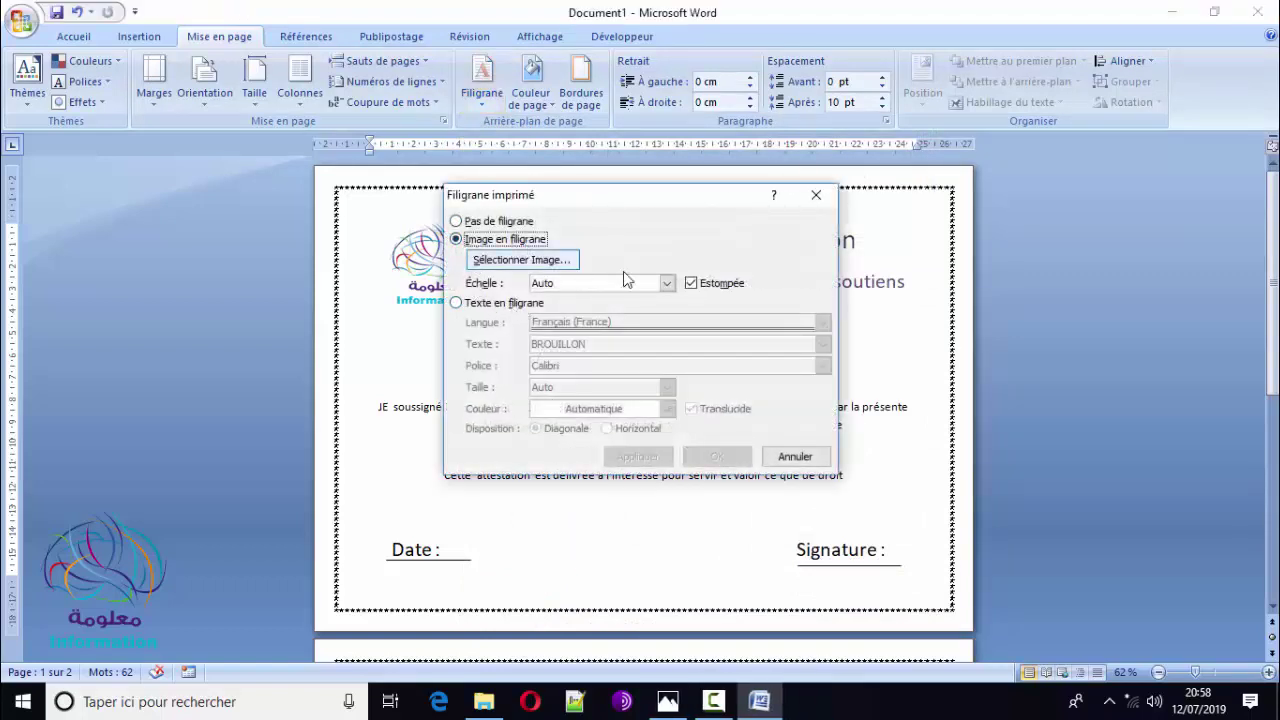
left_click(546, 261)
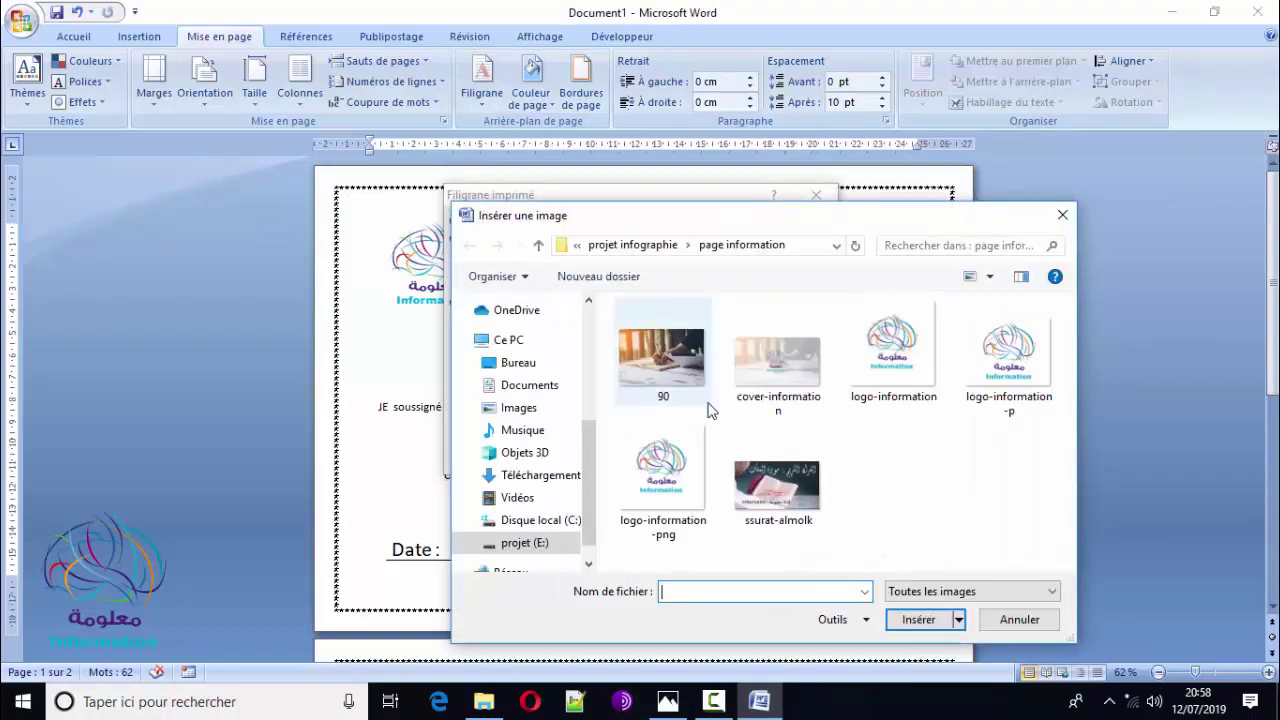
left_click(1005, 365)
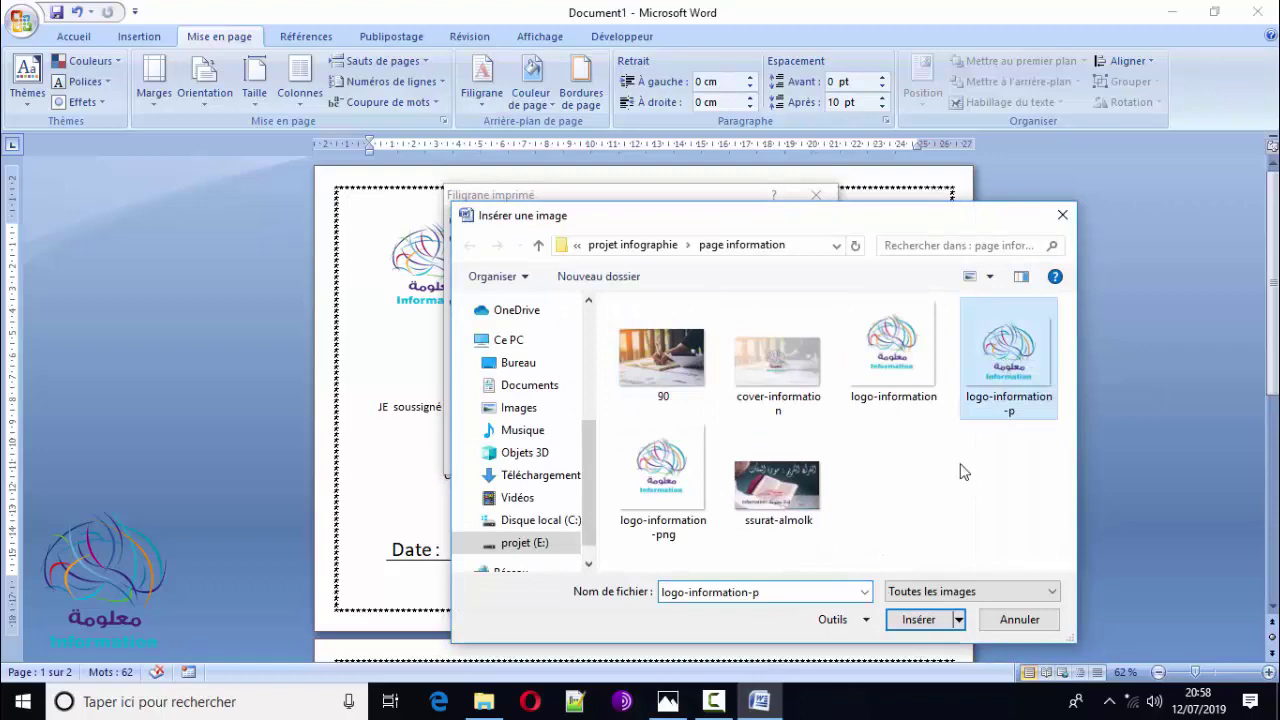
left_click(920, 621)
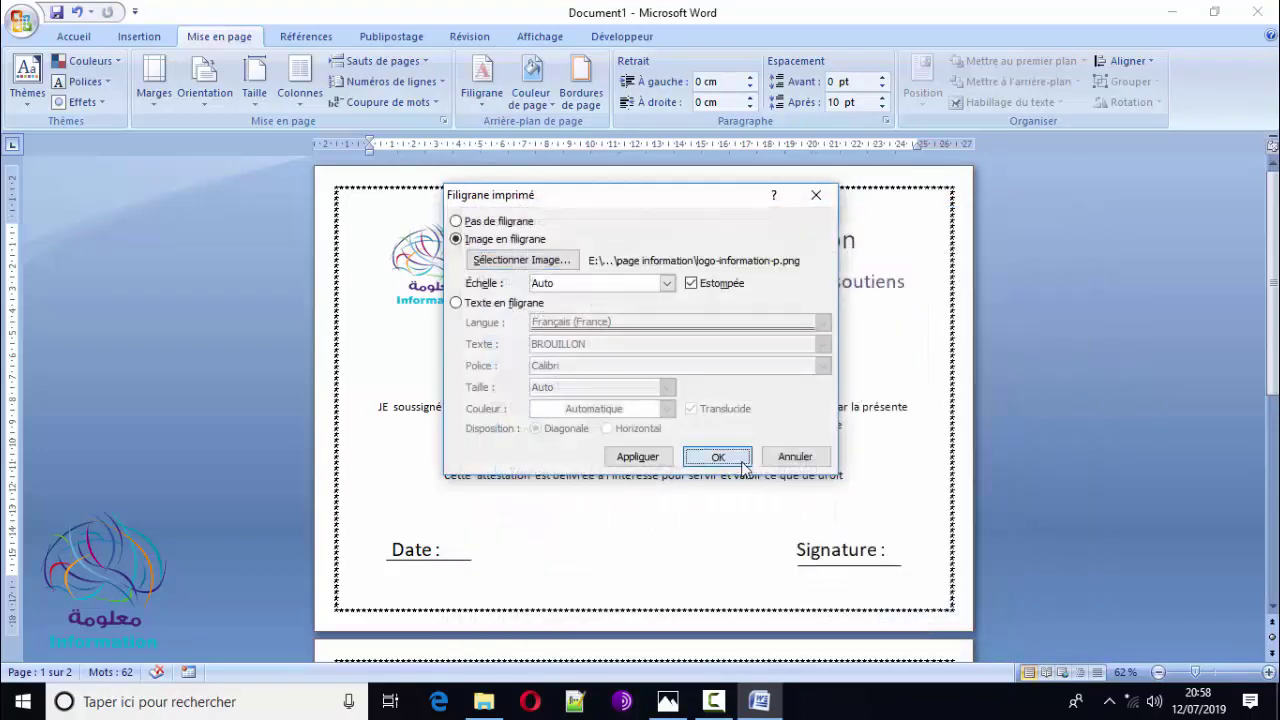
left_click(731, 457)
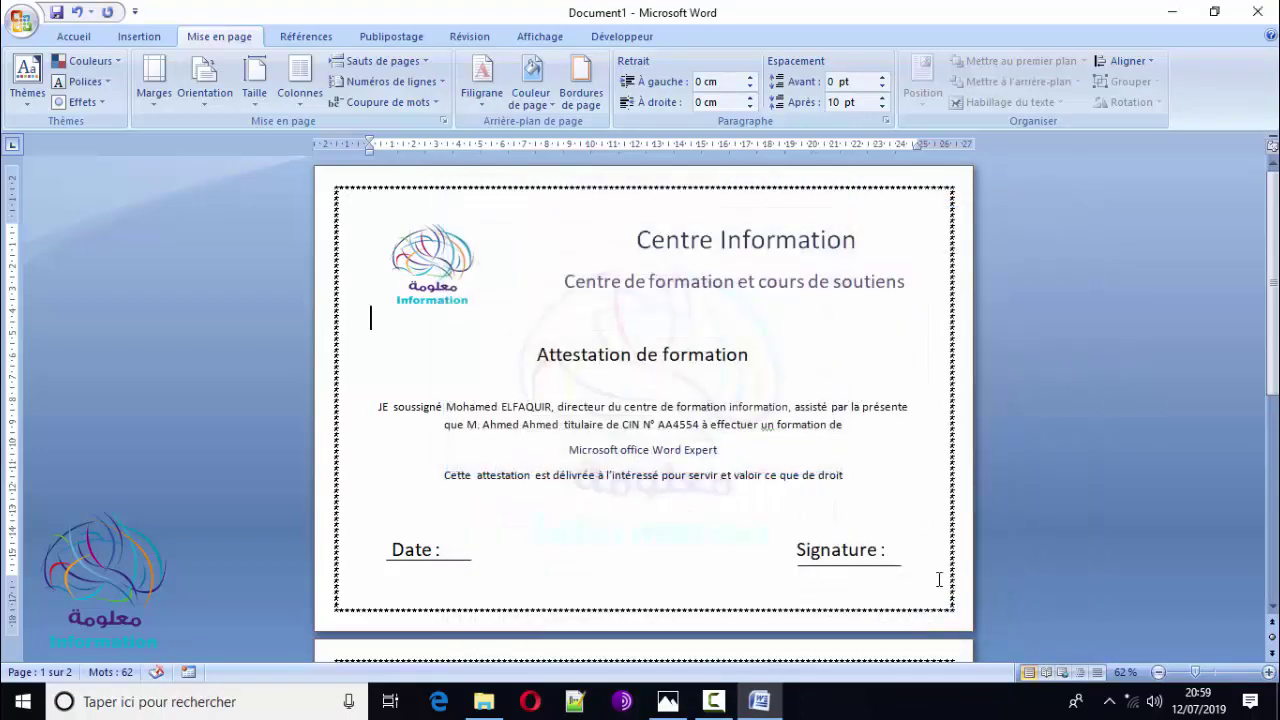